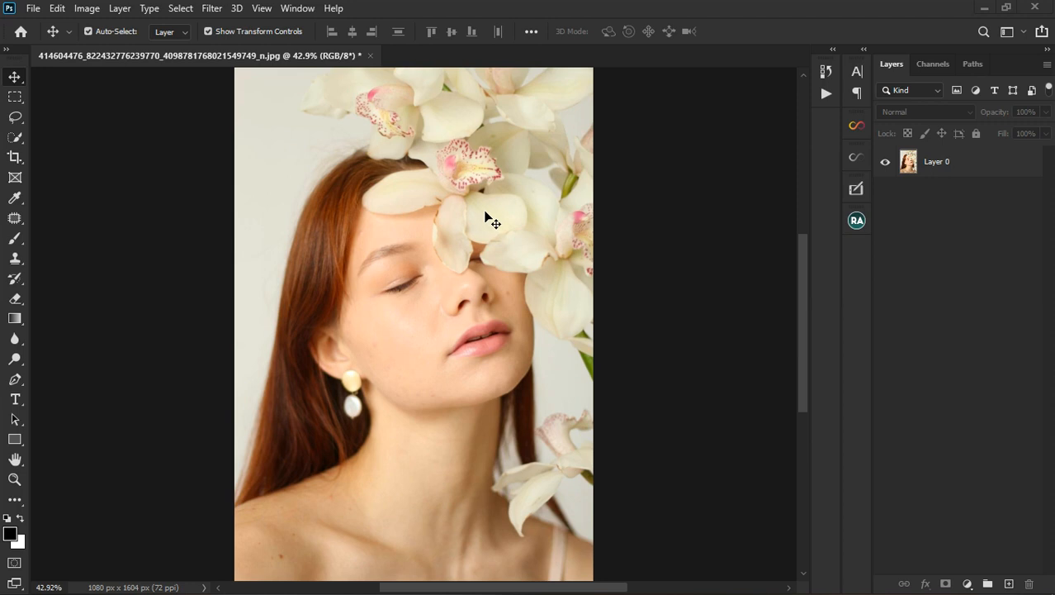
# - Duplicate Layer 0 and hide the original layer beneath the copy
pyautogui.click(966, 162)
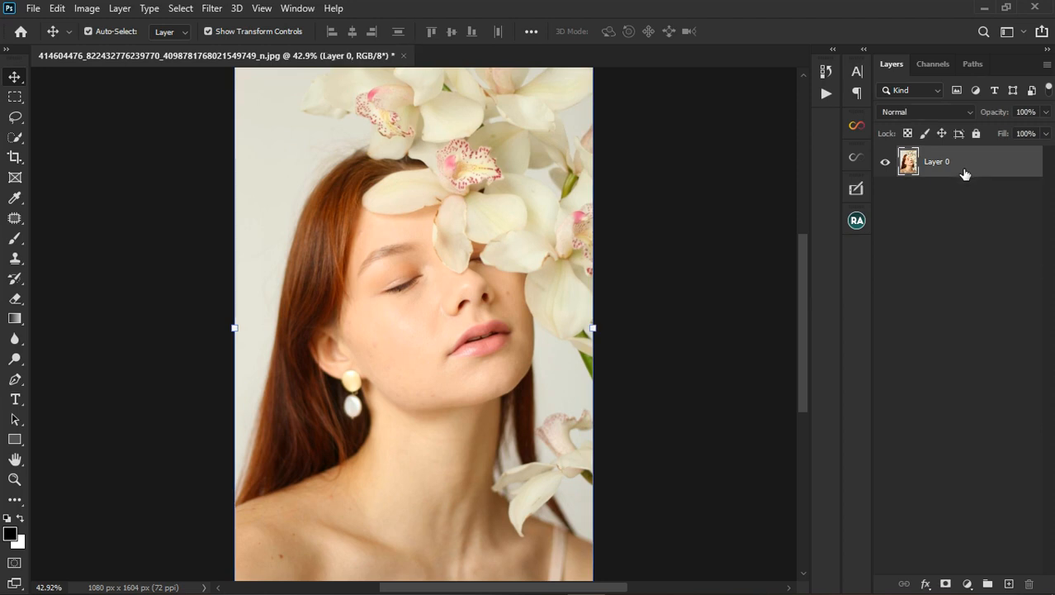
pyautogui.hotkey('ctrl', 'j')
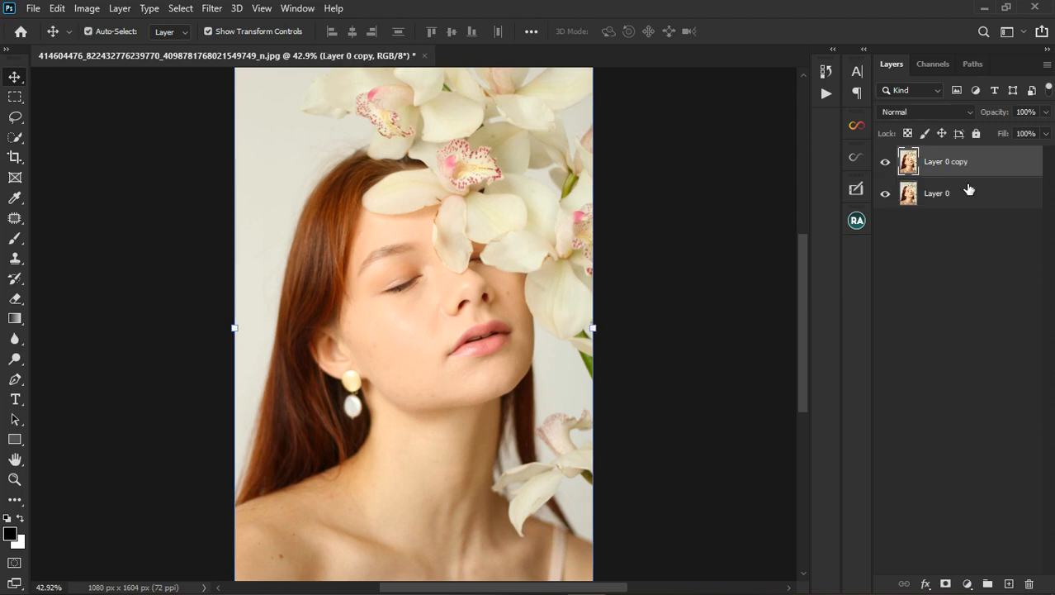
pyautogui.click(887, 195)
# - Correct the white balance of the layer copy with the Camera Raw Filter, sampling the pearl earring as neutral, and apply it
pyautogui.click(212, 8)
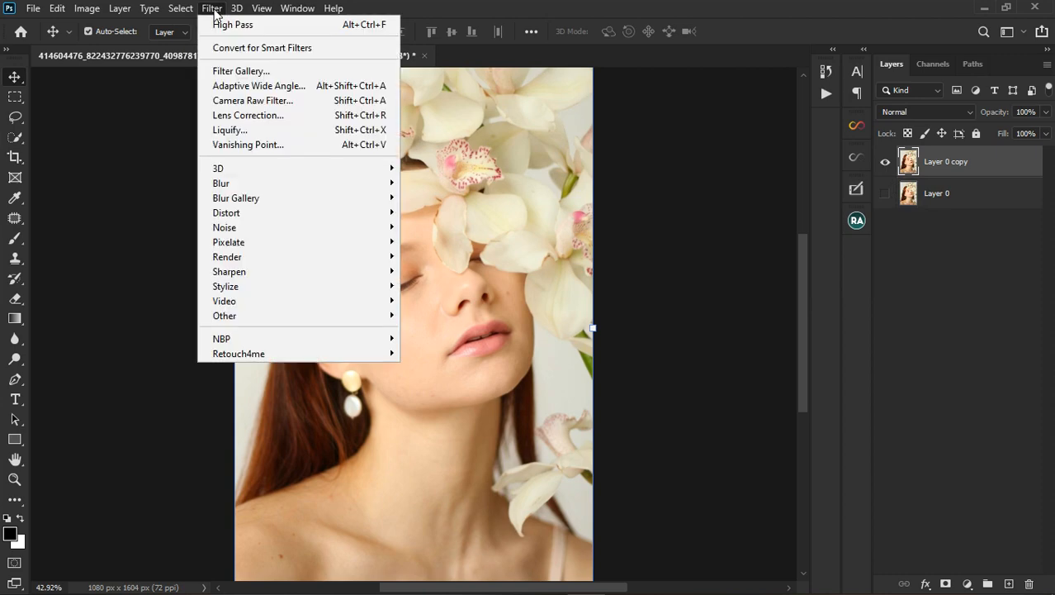
pyautogui.click(238, 102)
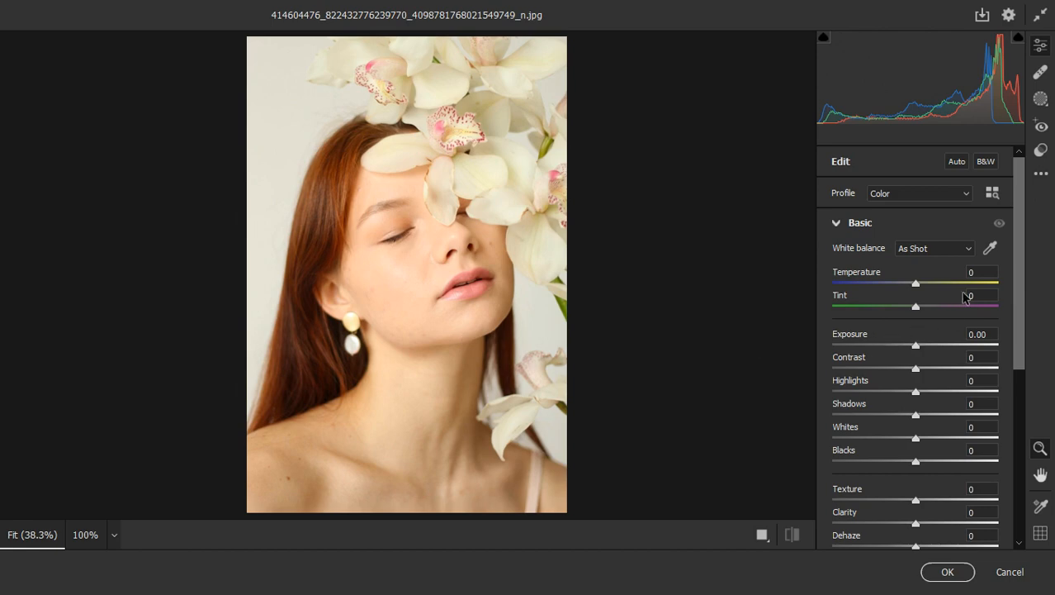
pyautogui.click(968, 249)
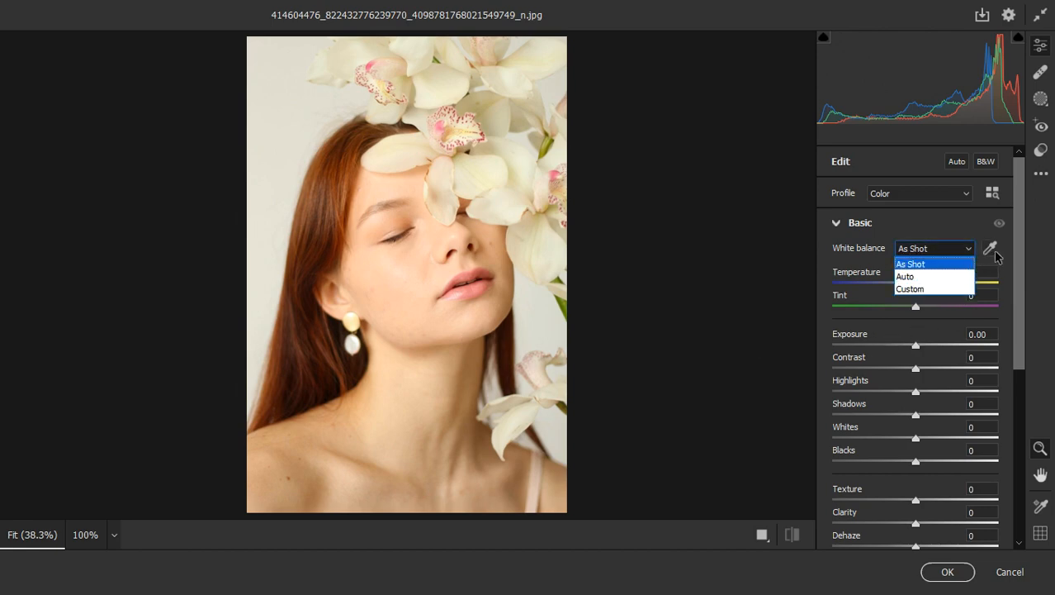
pyautogui.click(995, 252)
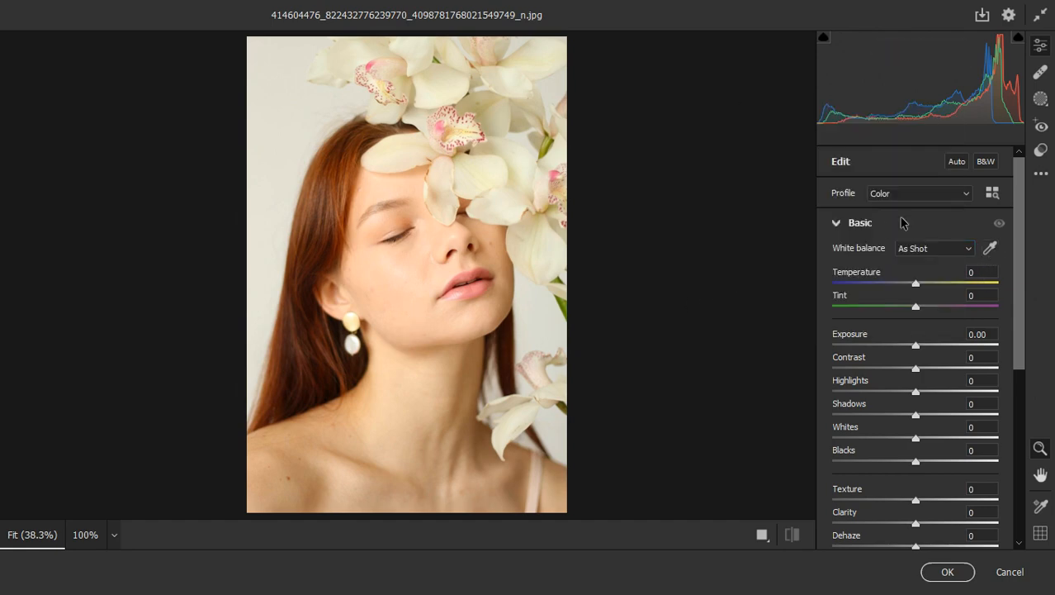
pyautogui.click(990, 249)
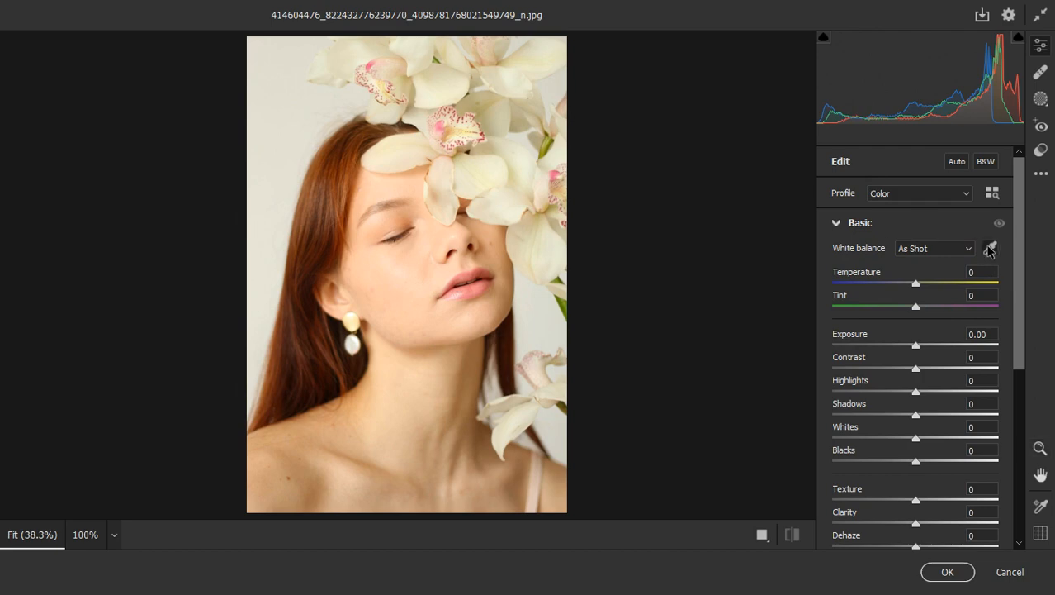
pyautogui.click(360, 347)
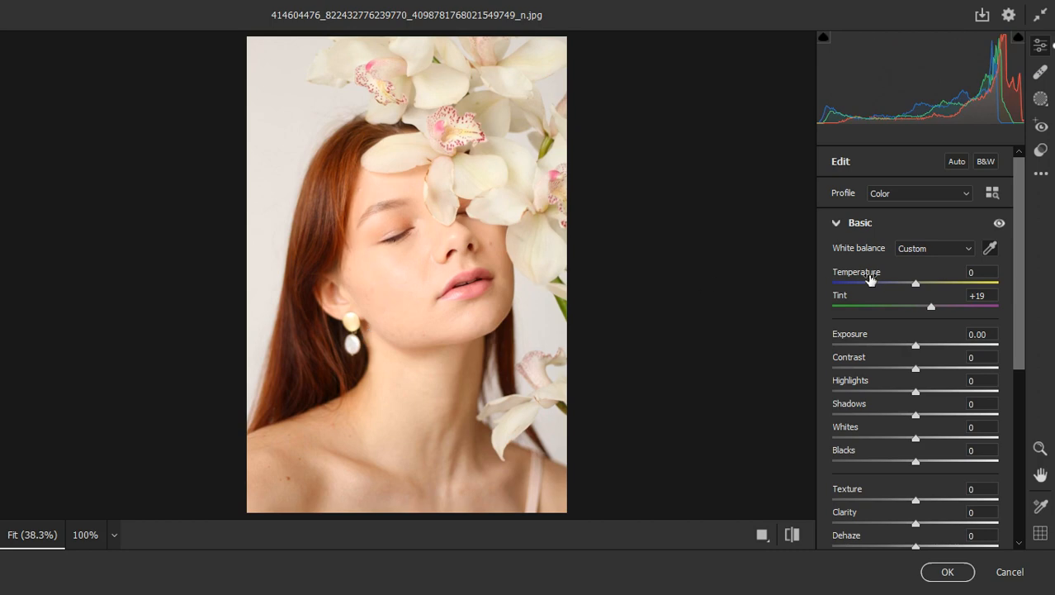
pyautogui.click(1000, 226)
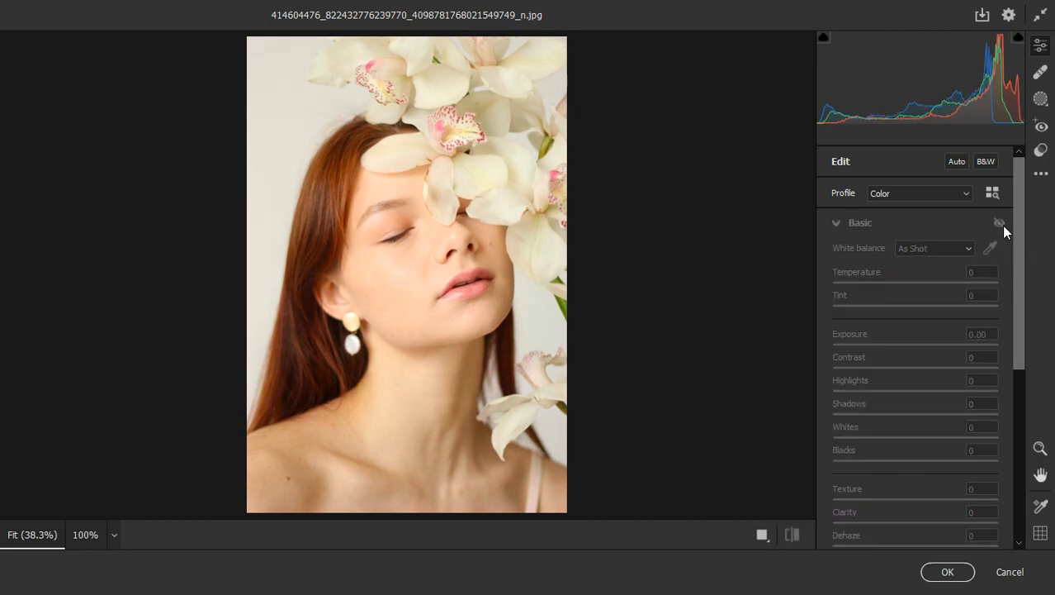
pyautogui.click(1002, 225)
pyautogui.scroll(2, 358, 287)
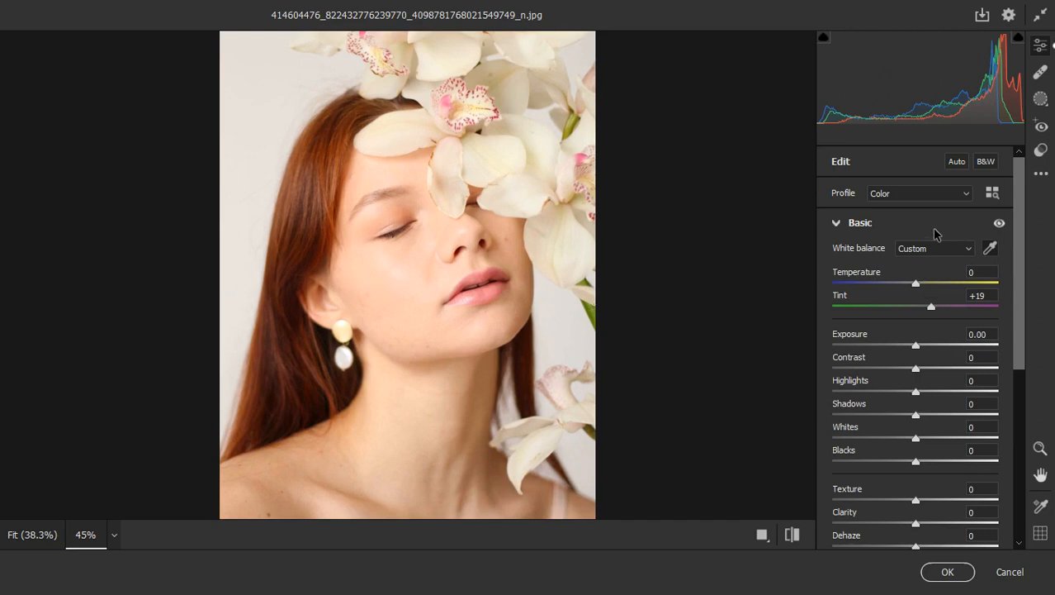
pyautogui.click(951, 571)
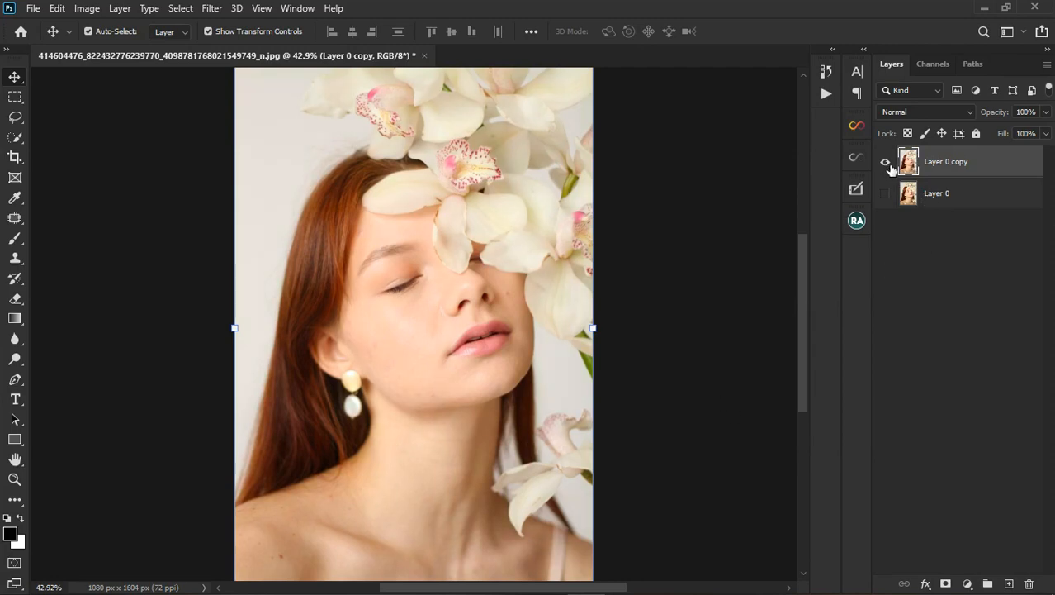
# - Make Layer 0 visible again and compare the original with the corrected copy by toggling the copy's visibility
pyautogui.click(886, 193)
pyautogui.click(885, 162)
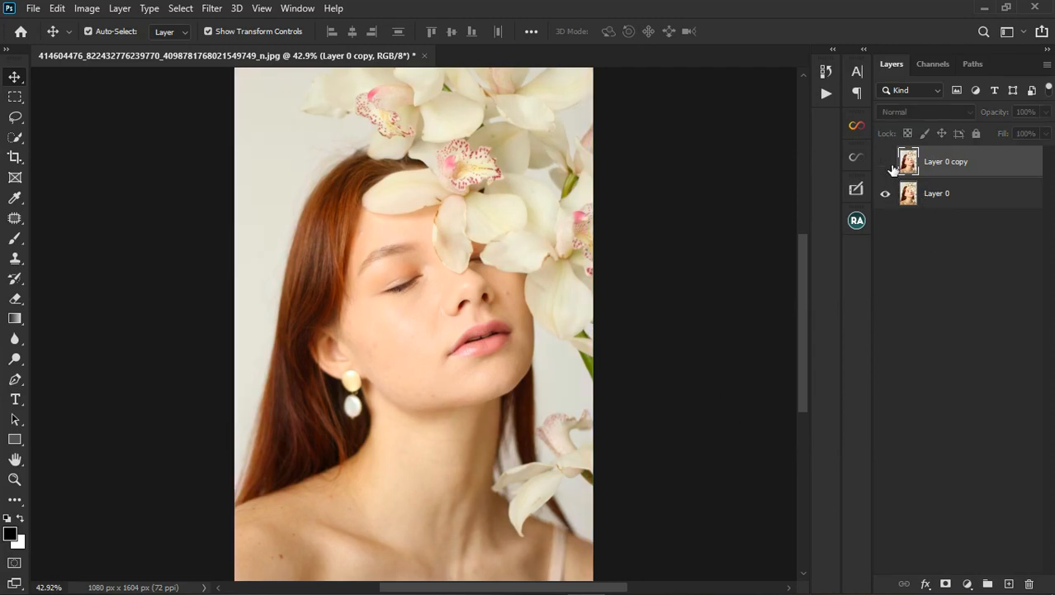
pyautogui.click(886, 161)
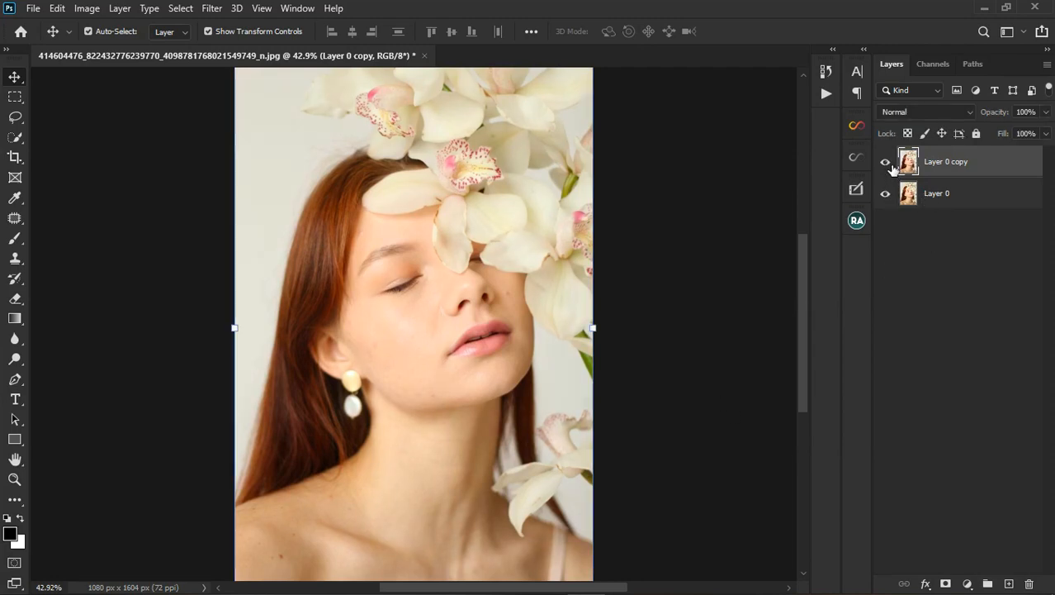
# - Add a Hue/Saturation adjustment layer above Layer 0 copy
pyautogui.click(973, 195)
pyautogui.click(975, 169)
pyautogui.click(968, 584)
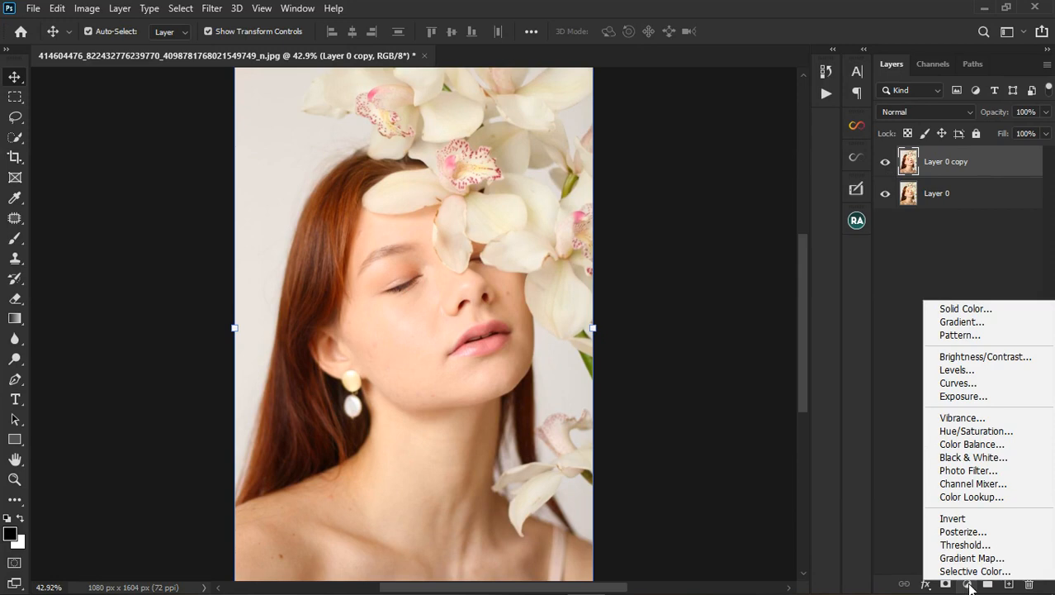
pyautogui.click(971, 430)
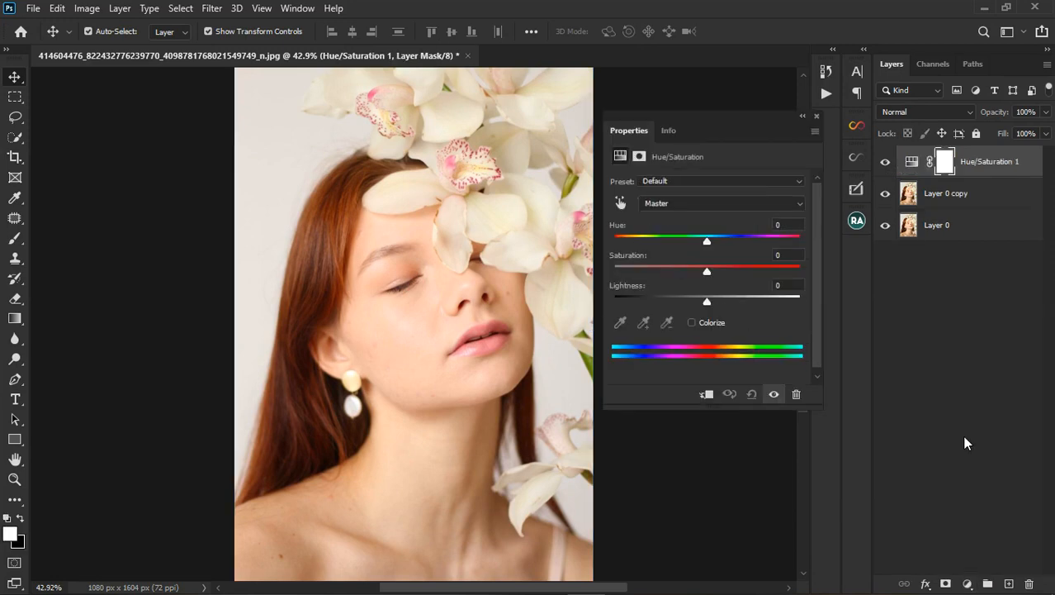
# - Target the Reds range with the on-image adjustment tool, set its hue to +180, and inspect the affected skin tones
pyautogui.click(620, 204)
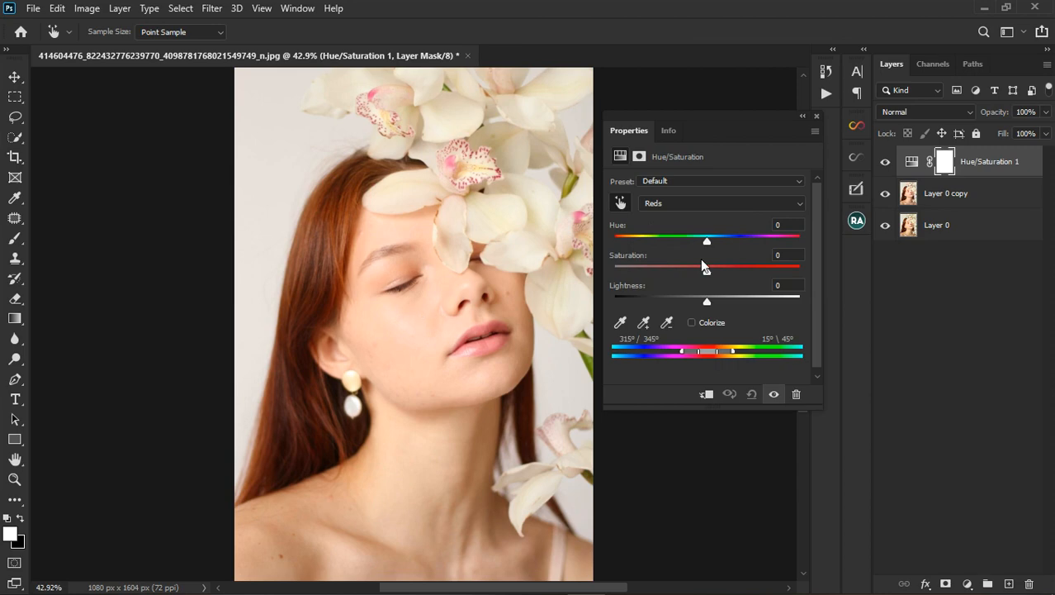
pyautogui.moveTo(708, 241); pyautogui.dragTo(813, 249)
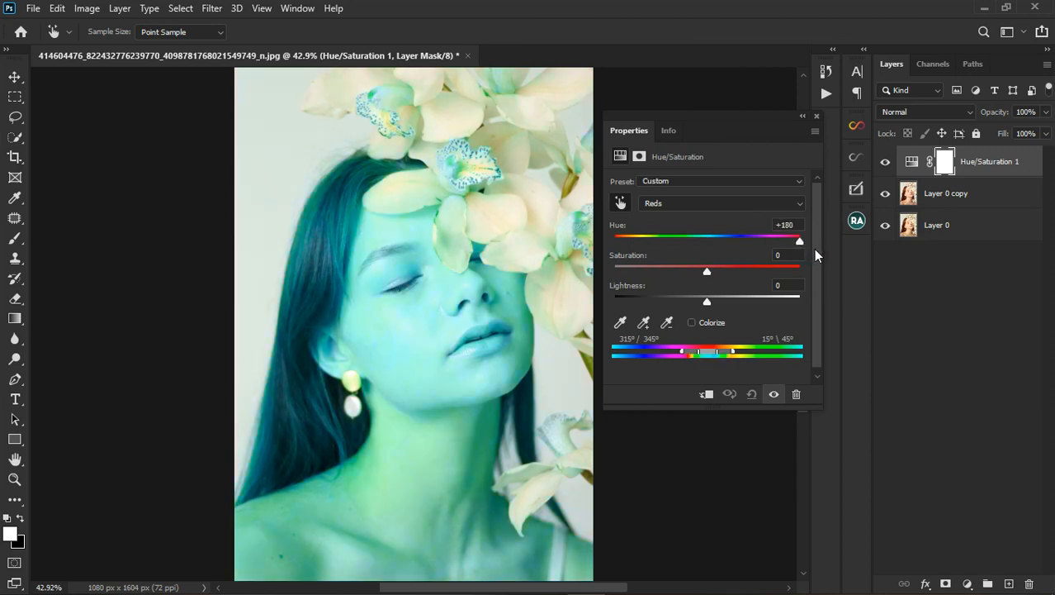
pyautogui.scroll(2, 389, 550)
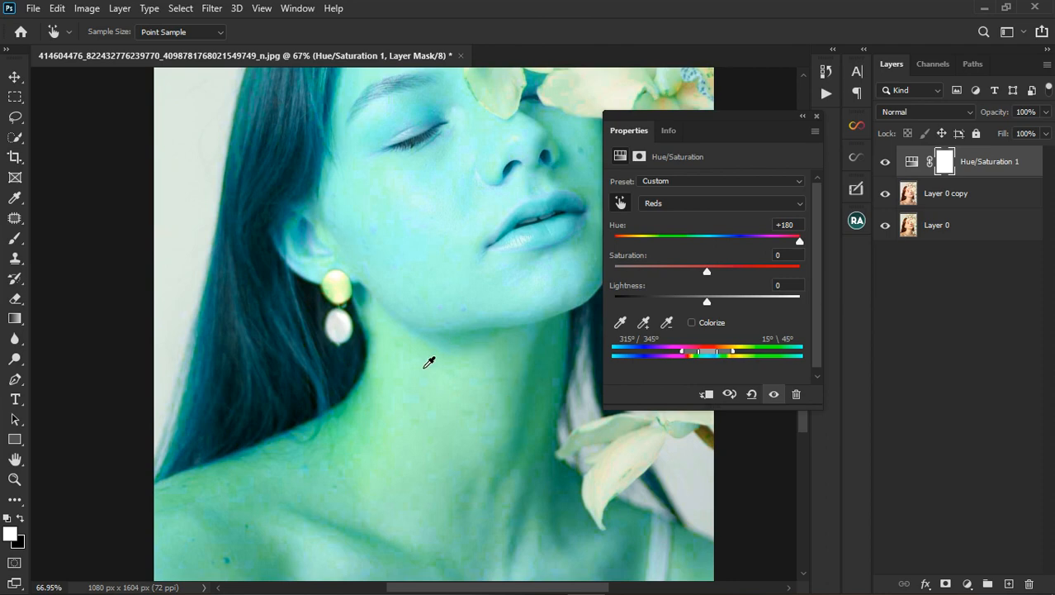
pyautogui.scroll(-2, 429, 359)
pyautogui.scroll(-2, 307, 287)
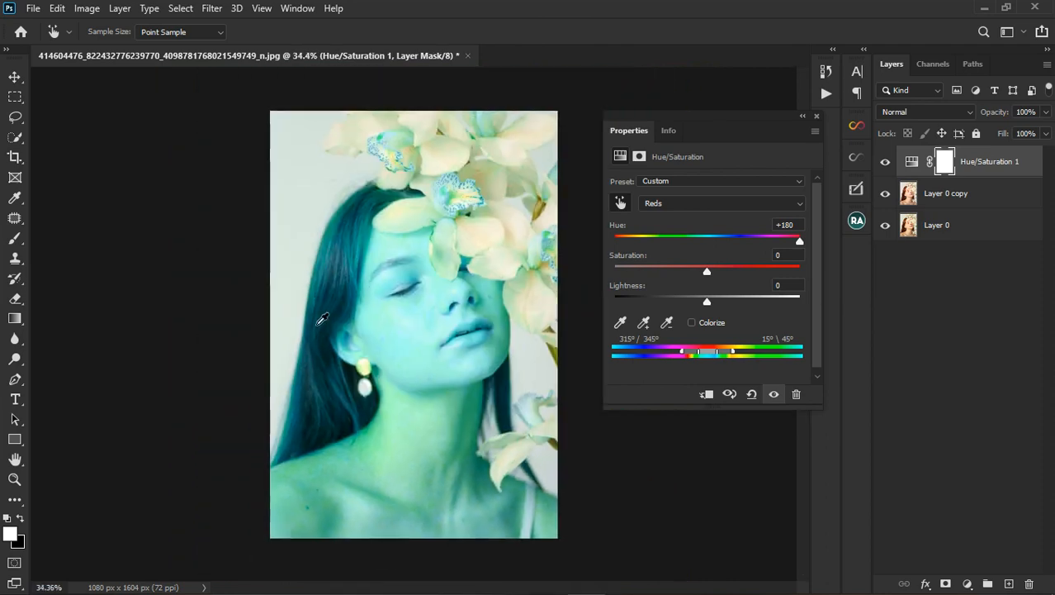
pyautogui.scroll(2, 515, 345)
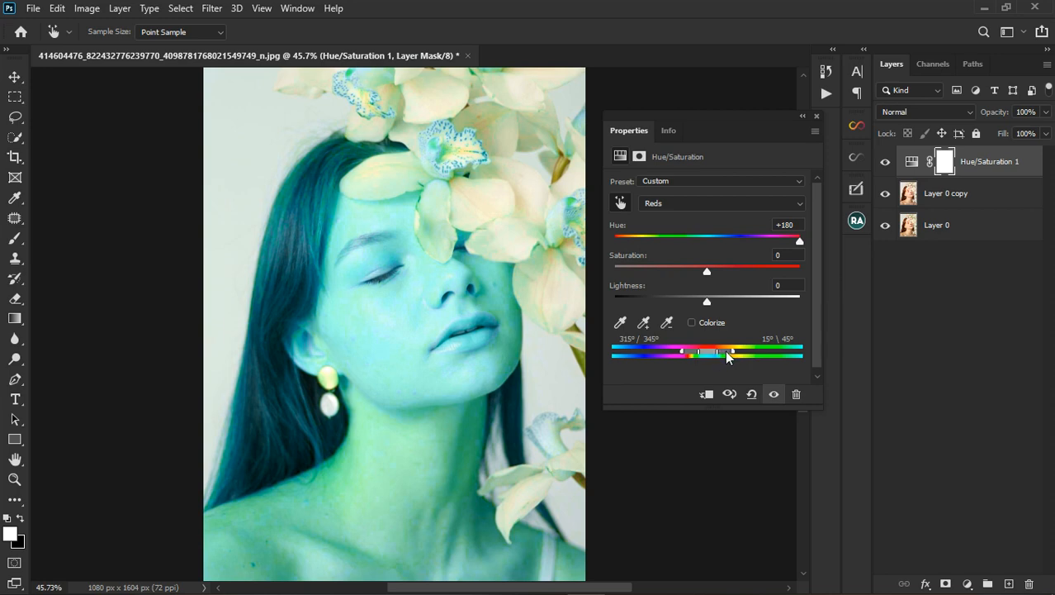
# - Shift the affected colour range along the spectrum until it spans 298°/327° to 358°\27° to isolate the reddish skin tones
pyautogui.moveTo(704, 353); pyautogui.dragTo(735, 353)
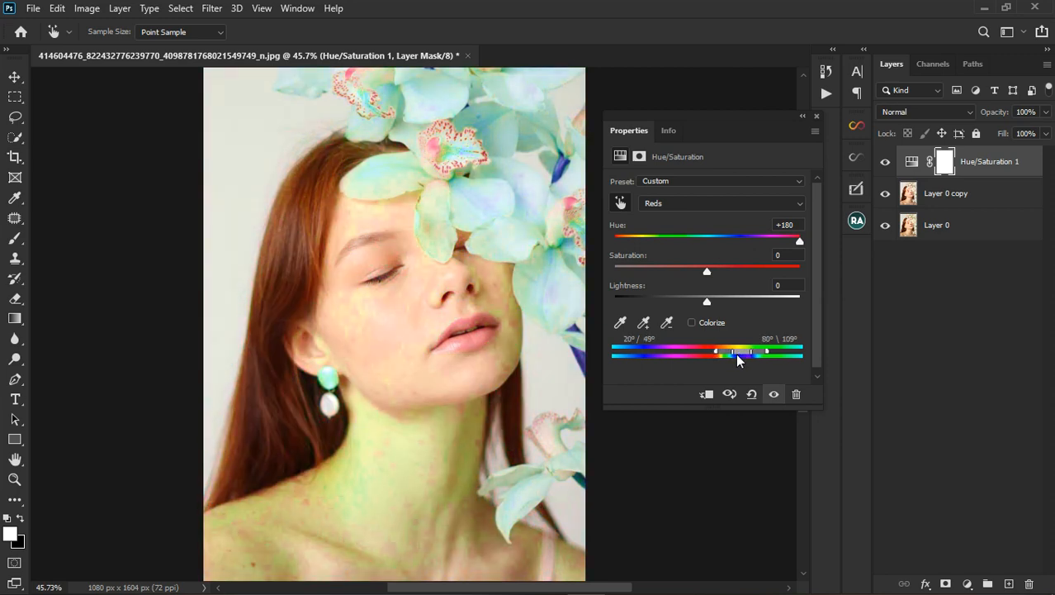
pyautogui.moveTo(736, 353); pyautogui.dragTo(733, 354)
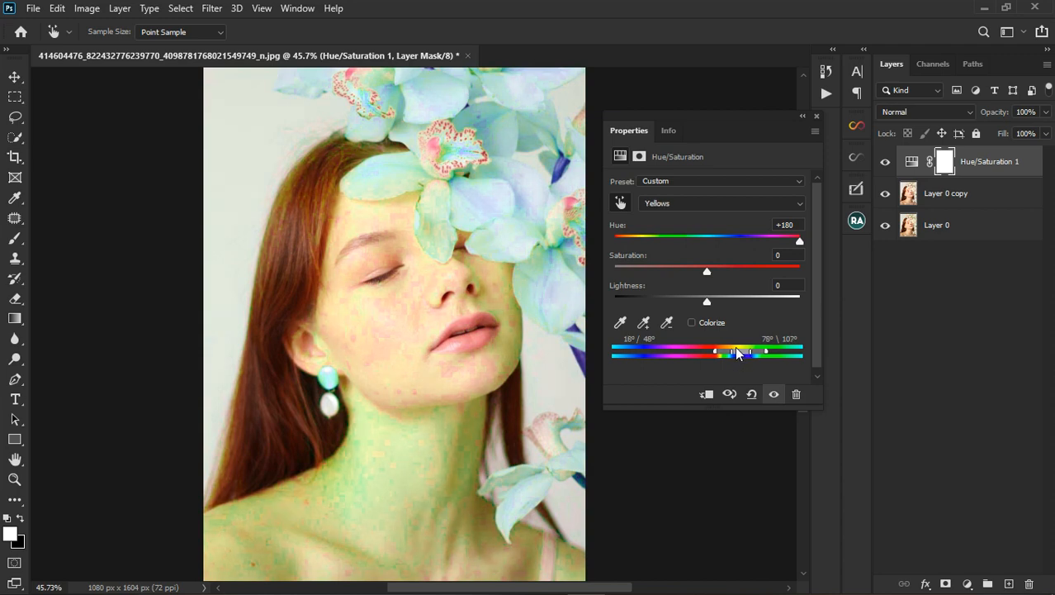
pyautogui.moveTo(740, 349); pyautogui.dragTo(696, 351)
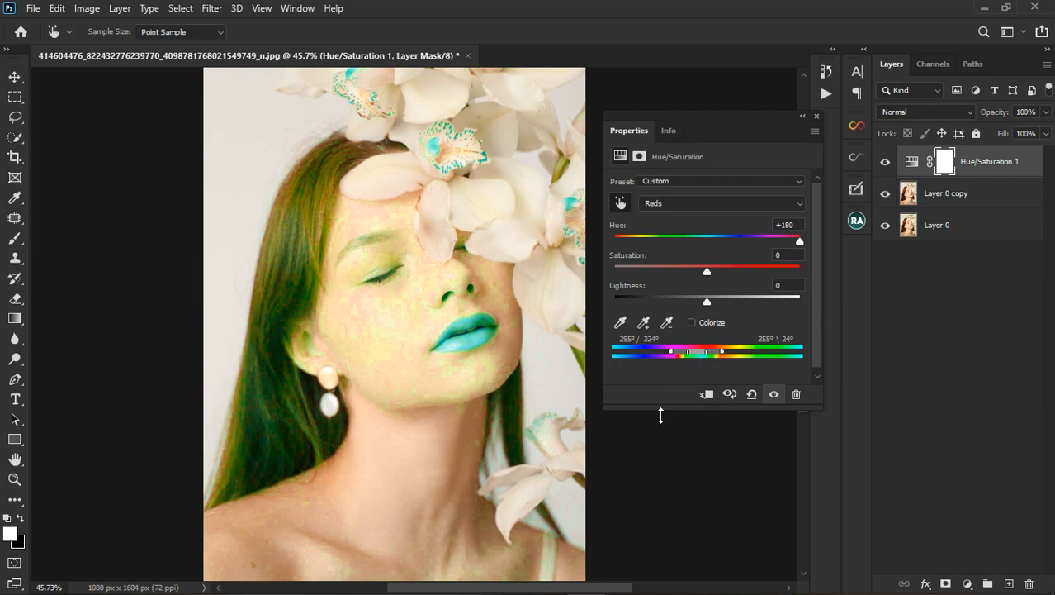
pyautogui.moveTo(697, 351); pyautogui.dragTo(698, 350)
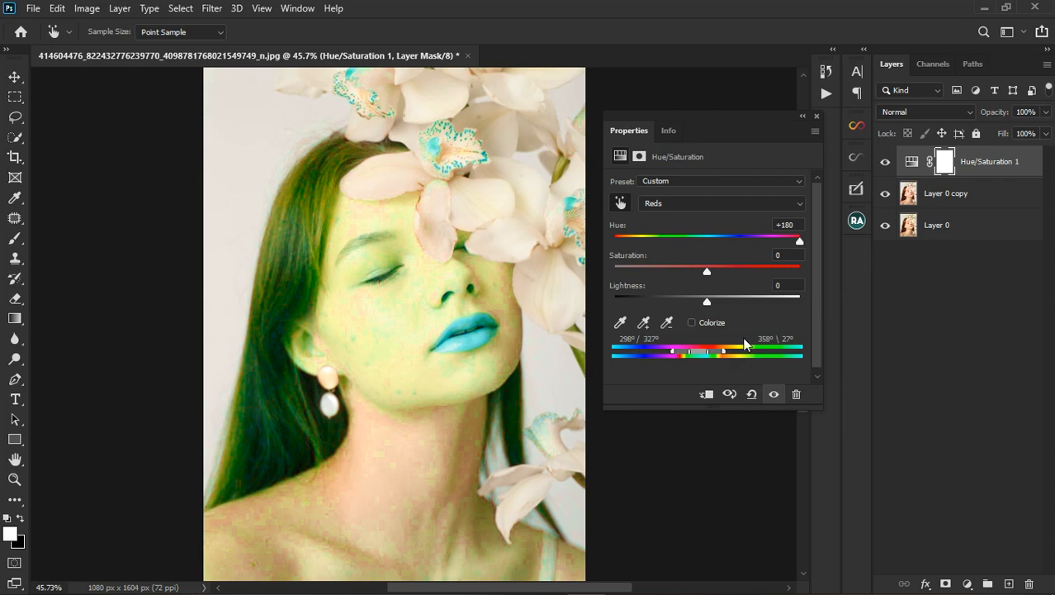
# - Set the Reds hue to +21, compare the skin with and without the adjustment, and close its properties
pyautogui.moveTo(795, 241); pyautogui.dragTo(720, 250)
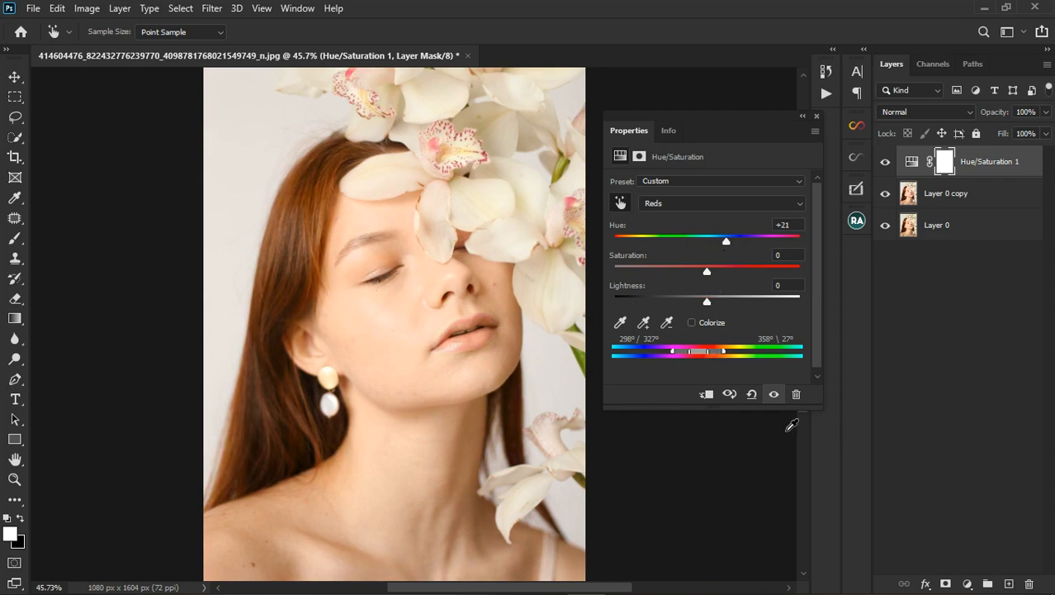
pyautogui.click(774, 394)
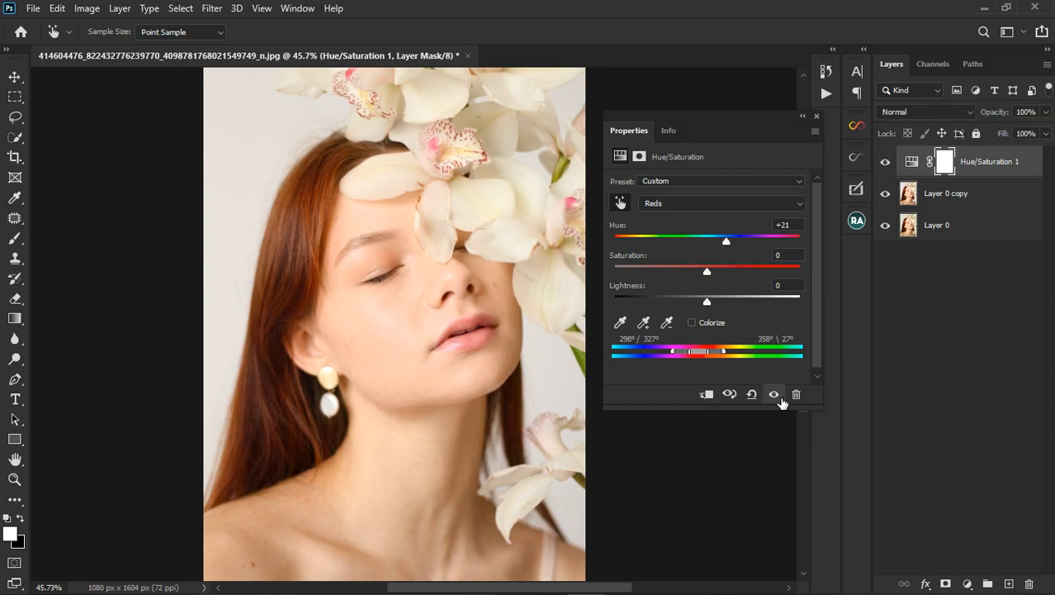
pyautogui.click(774, 394)
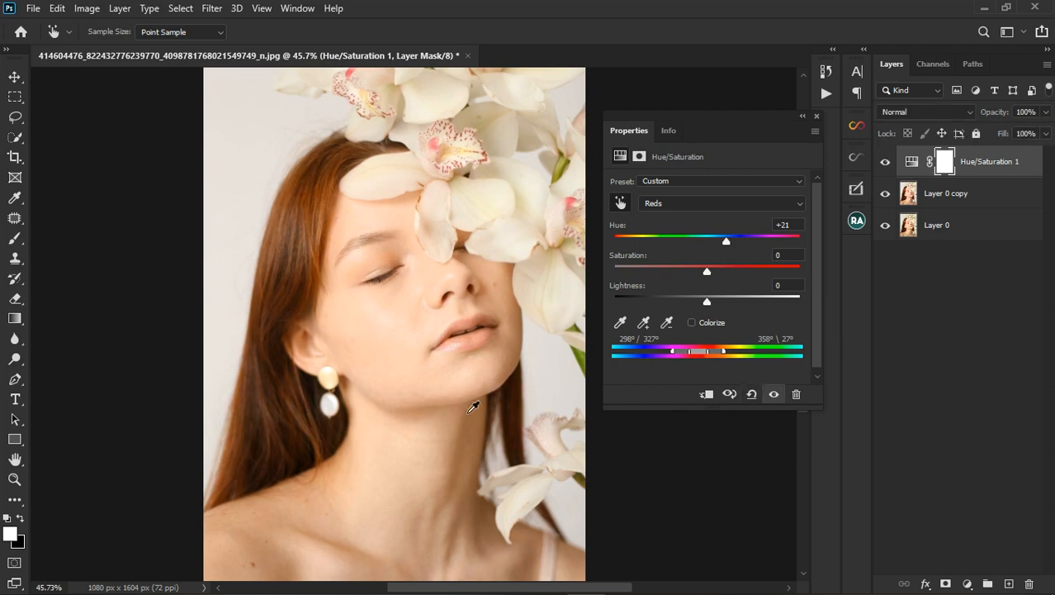
pyautogui.scroll(4, 475, 405)
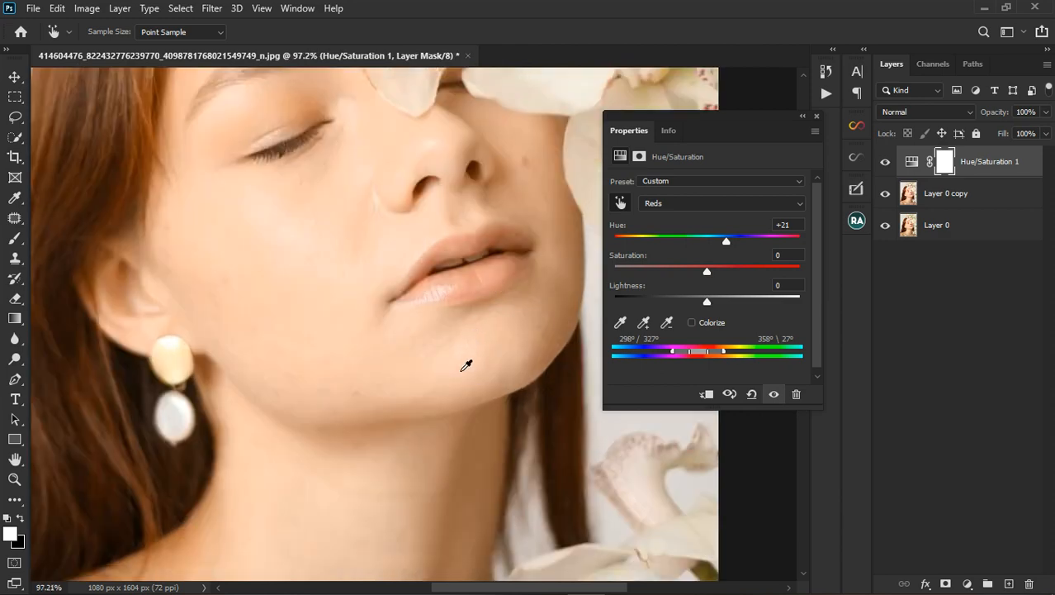
pyautogui.click(778, 396)
pyautogui.click(783, 398)
pyautogui.click(815, 117)
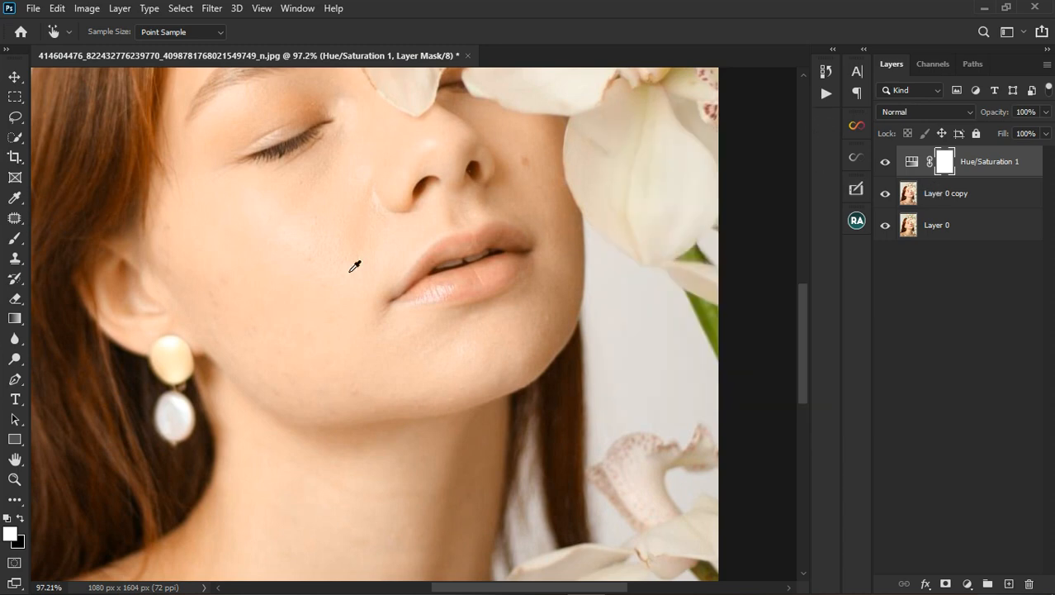
# - Paint black over the lips on the Hue/Saturation mask with a size 45 brush, and compare the layer on and off
pyautogui.click(12, 242)
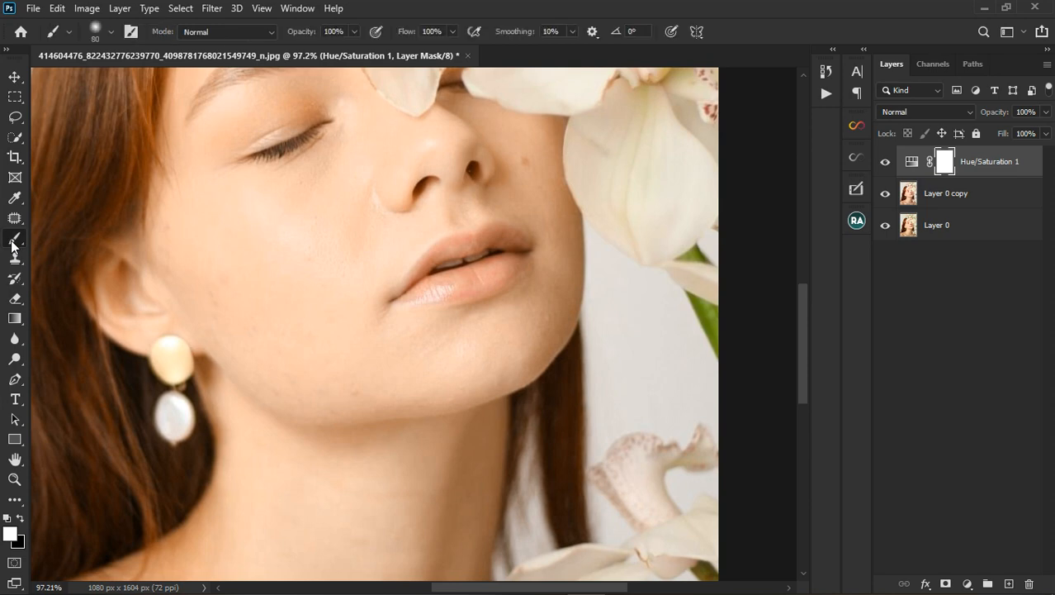
pyautogui.press('[')
pyautogui.press('[')
pyautogui.press('[')
pyautogui.press('[')
pyautogui.press('x')
pyautogui.moveTo(455, 299)
pyautogui.mouseDown()
pyautogui.moveTo(457, 274)
pyautogui.moveTo(509, 251)
pyautogui.moveTo(536, 255)
pyautogui.mouseUp()
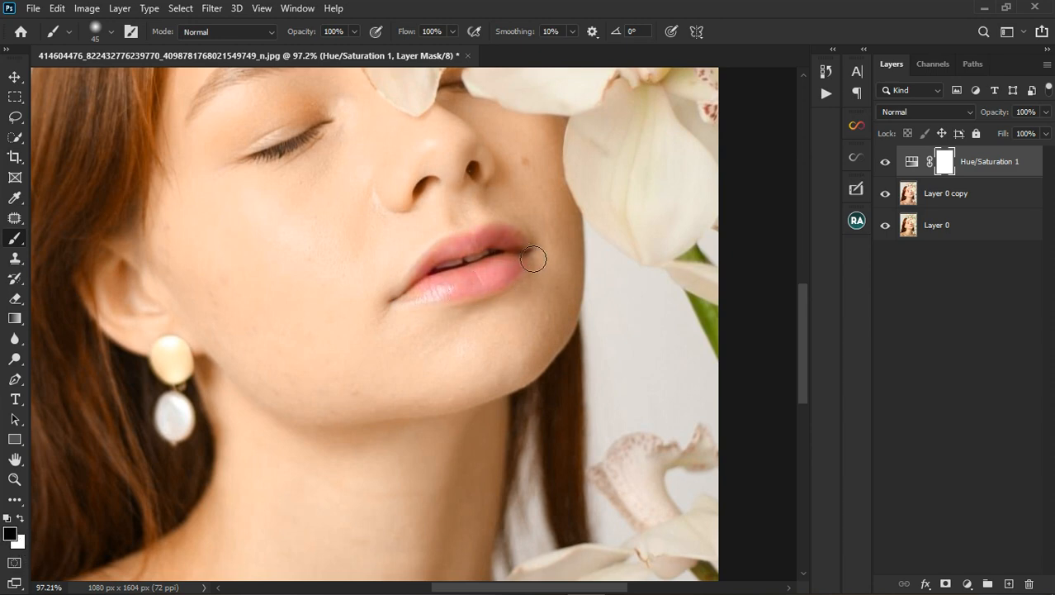
pyautogui.moveTo(420, 306)
pyautogui.mouseDown()
pyautogui.moveTo(494, 290)
pyautogui.moveTo(526, 265)
pyautogui.moveTo(522, 254)
pyautogui.moveTo(465, 264)
pyautogui.moveTo(434, 288)
pyautogui.moveTo(523, 254)
pyautogui.mouseUp()
pyautogui.click(886, 162)
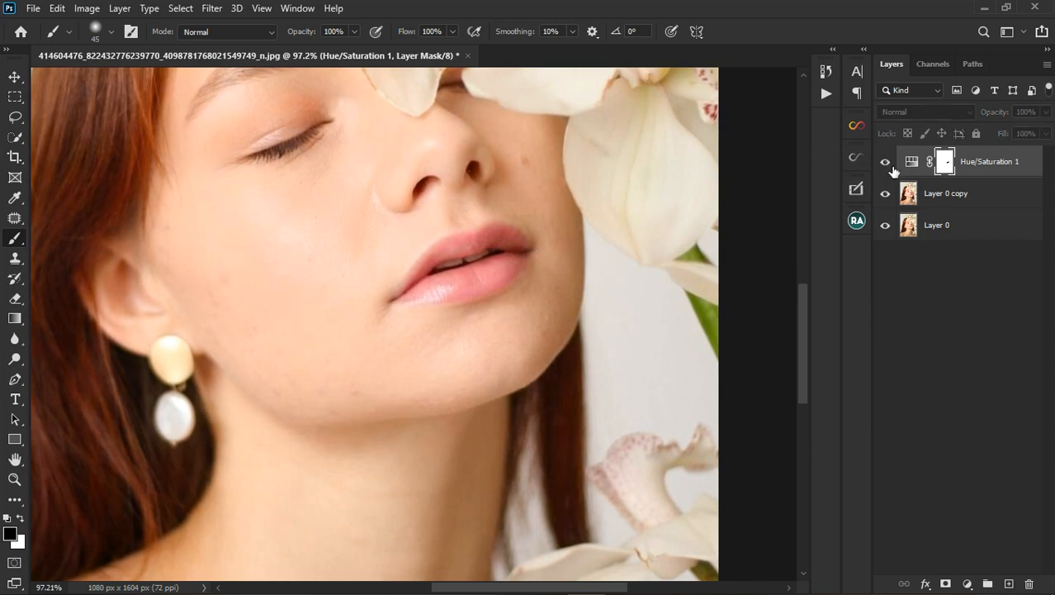
pyautogui.click(886, 162)
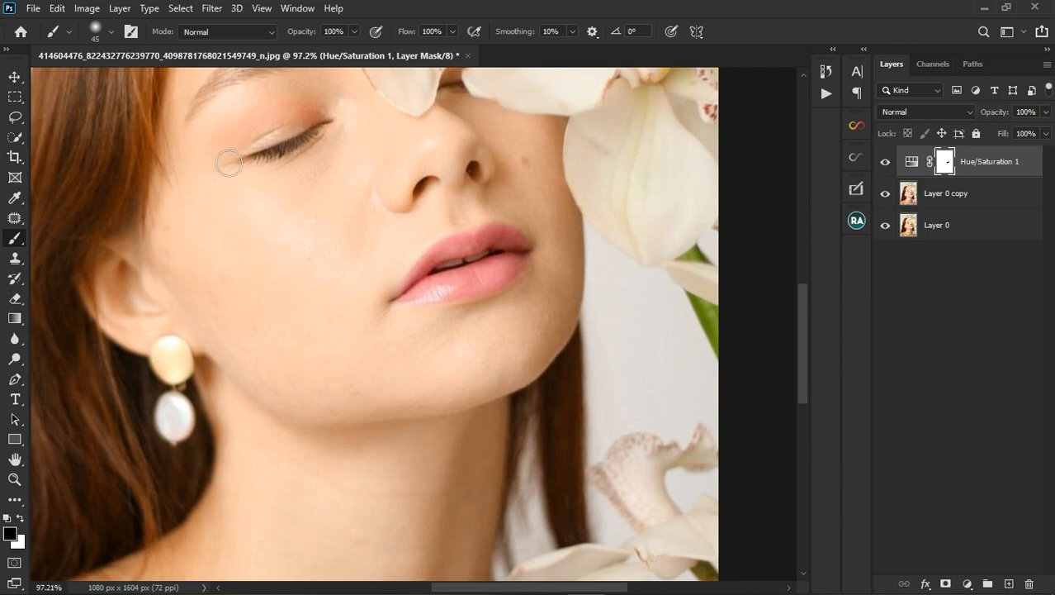
# - Paint black over the closed eyelid on the Hue/Saturation mask to restore the eye makeup's original colour
pyautogui.moveTo(230, 163)
pyautogui.mouseDown()
pyautogui.moveTo(337, 130)
pyautogui.moveTo(297, 156)
pyautogui.moveTo(262, 161)
pyautogui.moveTo(321, 138)
pyautogui.moveTo(287, 129)
pyautogui.mouseUp()
pyautogui.scroll(-3, 252, 183)
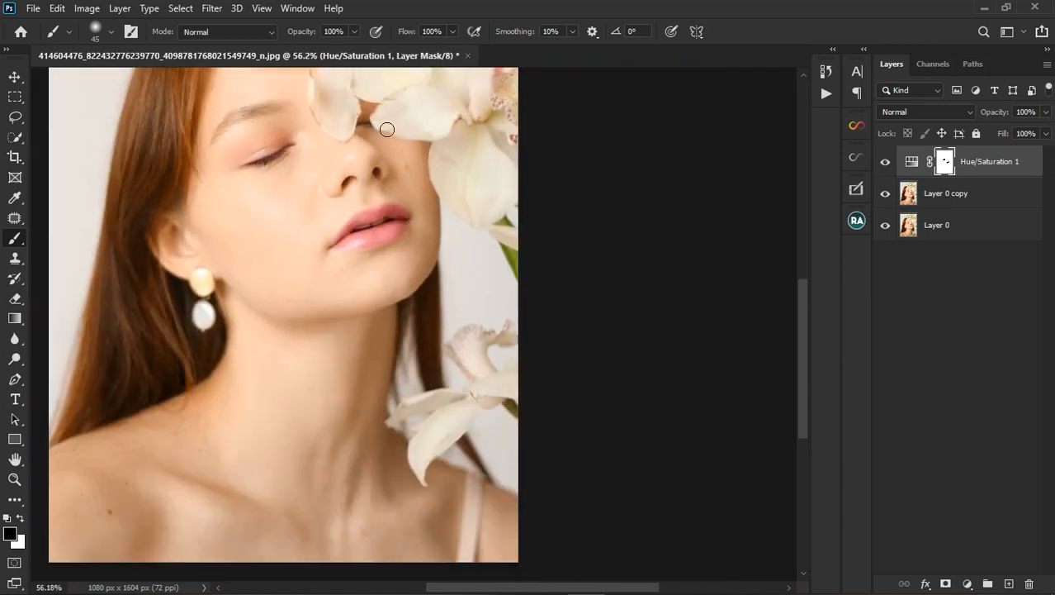
pyautogui.scroll(-3, 335, 306)
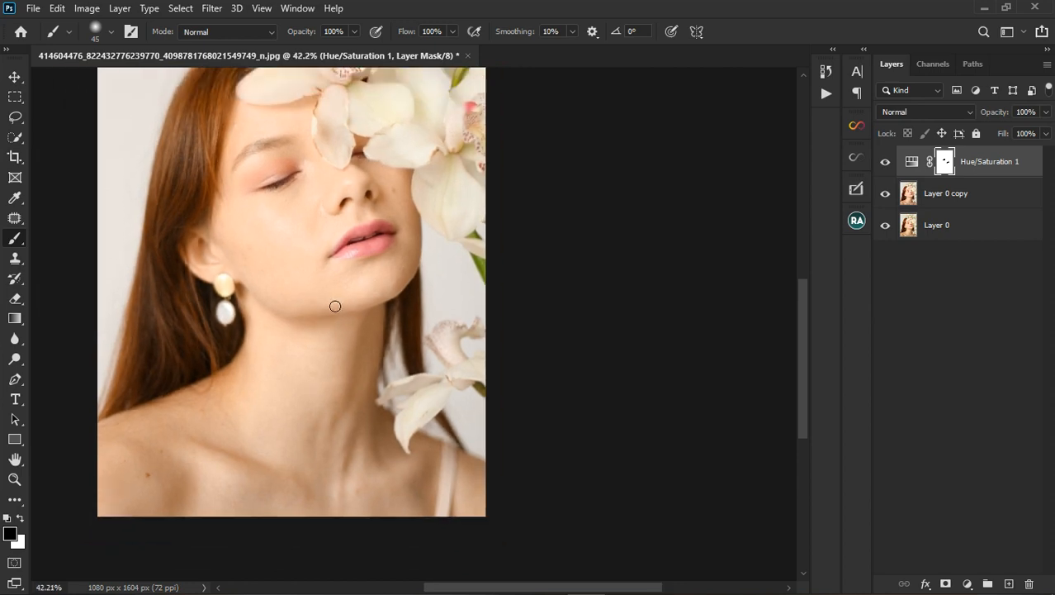
# - Compare the portrait with the Hue/Saturation 1 layer hidden and shown, leaving the layer on
pyautogui.scroll(2, 364, 274)
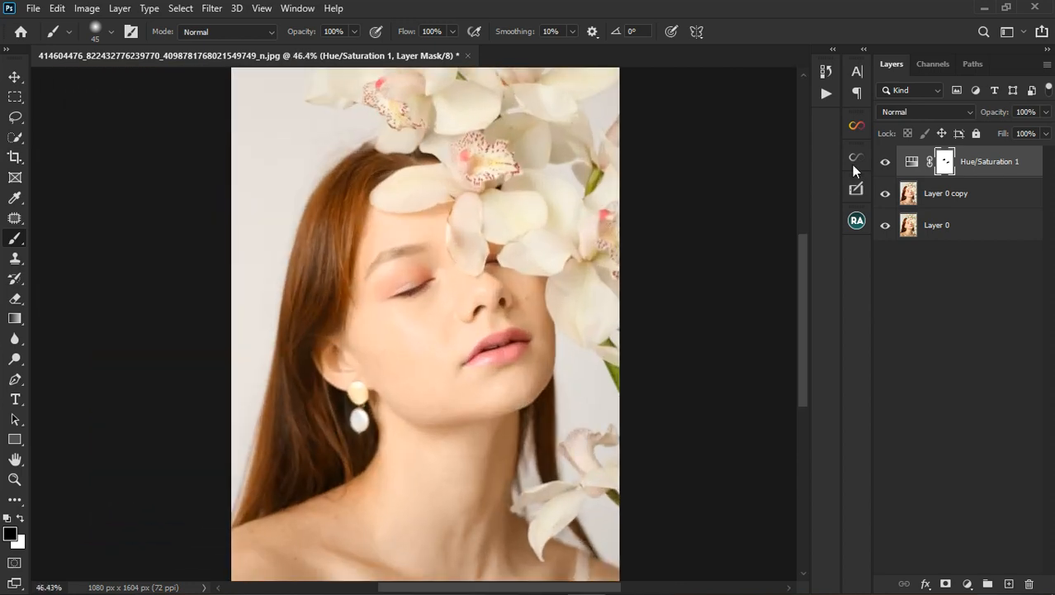
pyautogui.click(886, 163)
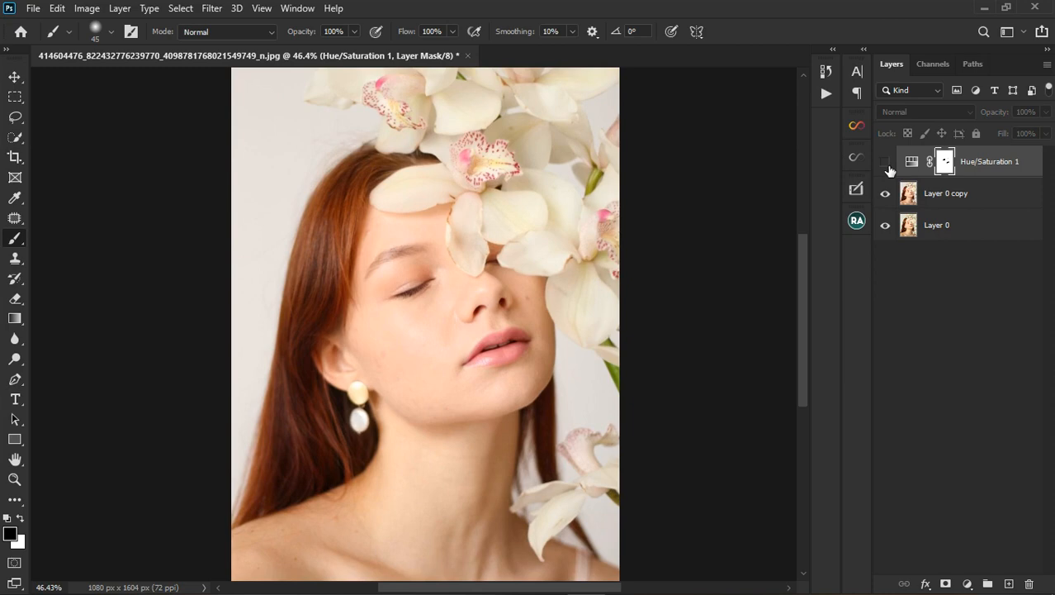
pyautogui.click(886, 163)
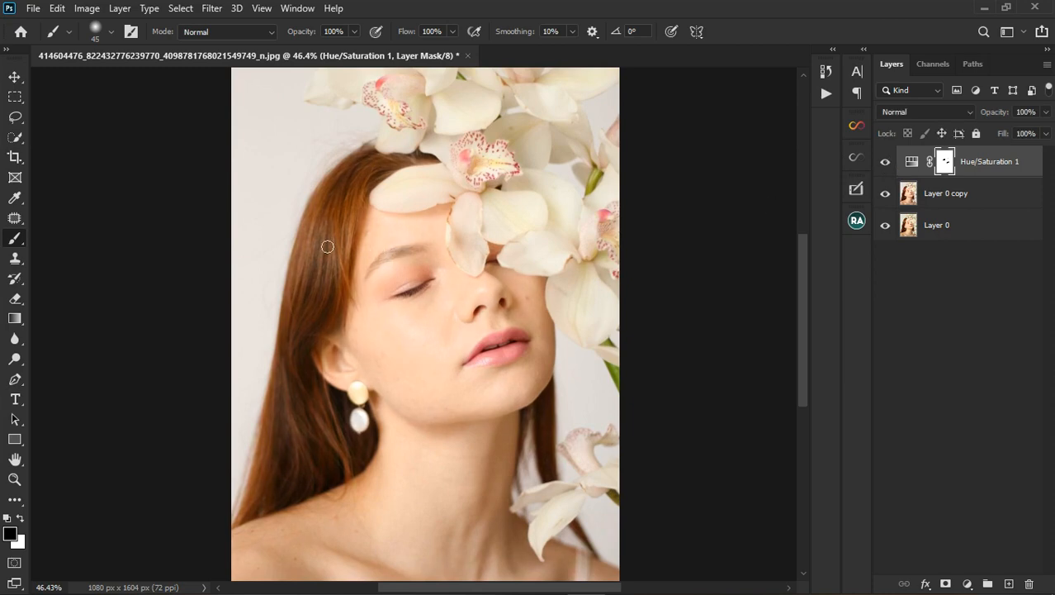
# - Paint black over the hair on the Hue/Saturation mask with a size 175 brush to restore its original colour
pyautogui.press(']')
pyautogui.press(']')
pyautogui.press(']')
pyautogui.press(']')
pyautogui.press(']')
pyautogui.press(']')
pyautogui.press(']')
pyautogui.press(']')
pyautogui.press(']')
pyautogui.moveTo(443, 167)
pyautogui.mouseDown()
pyautogui.moveTo(372, 214)
pyautogui.moveTo(319, 375)
pyautogui.moveTo(304, 460)
pyautogui.mouseUp()
pyautogui.scroll(-5, 244, 385)
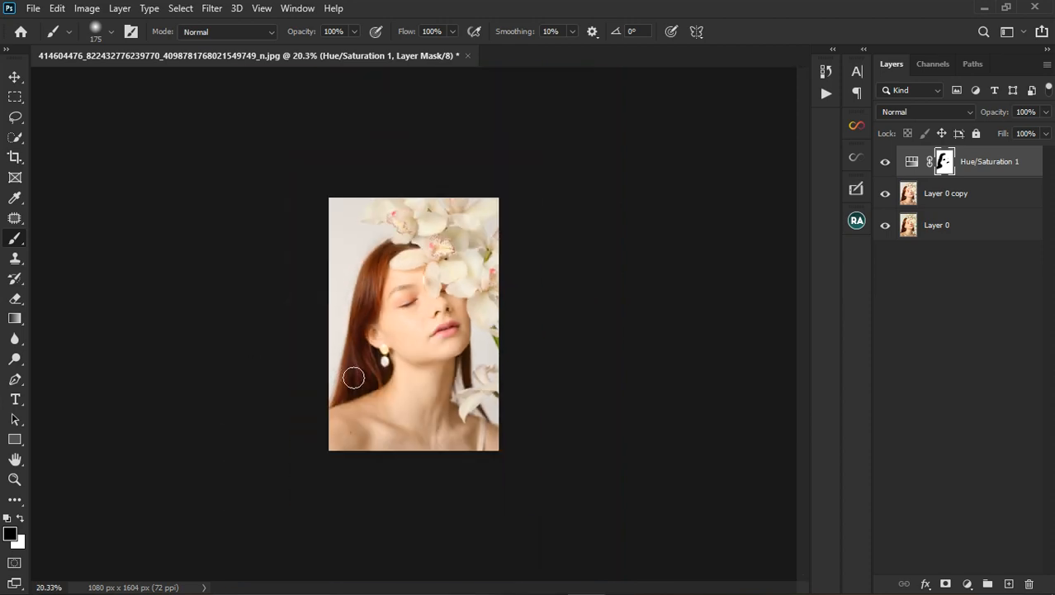
# - Stamp the visible layers into a new layer and duplicate it, naming the lower one "tone" and the upper one "texture"
pyautogui.scroll(5, 353, 378)
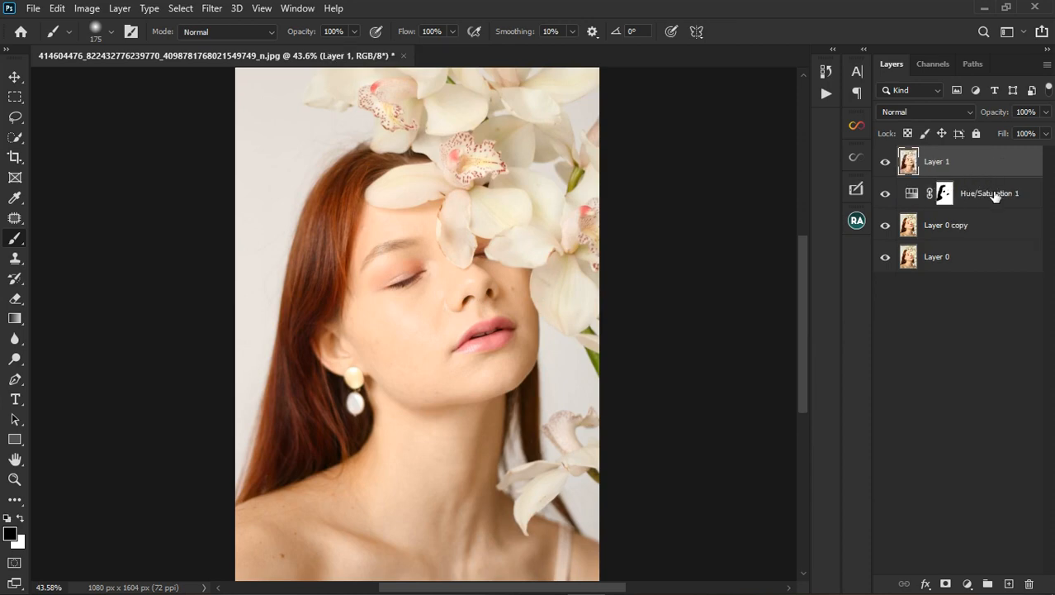
pyautogui.hotkey('ctrl', 'j')
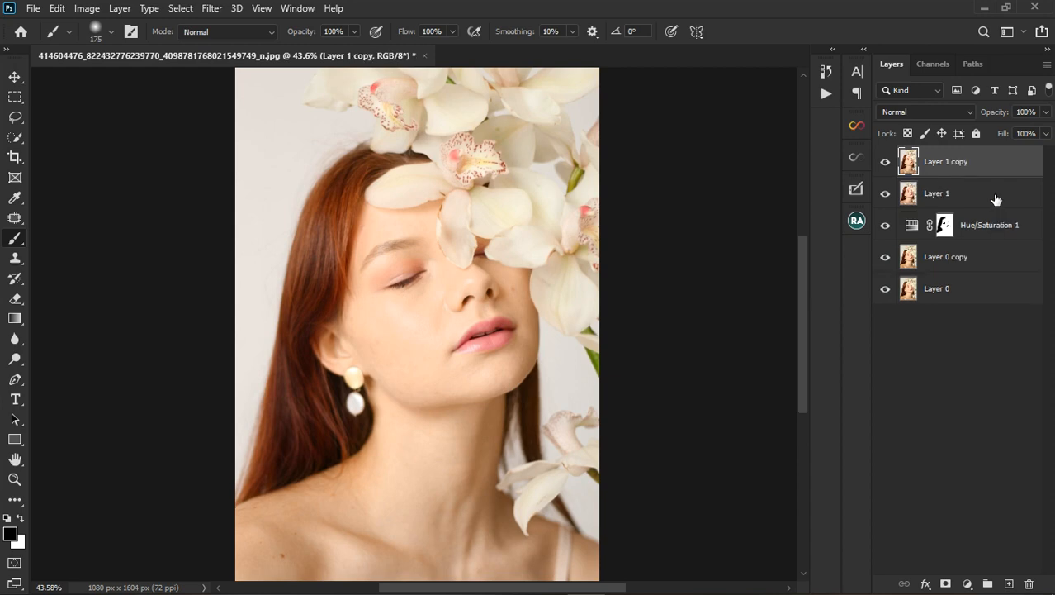
pyautogui.doubleClick(950, 195)
pyautogui.write('ton')
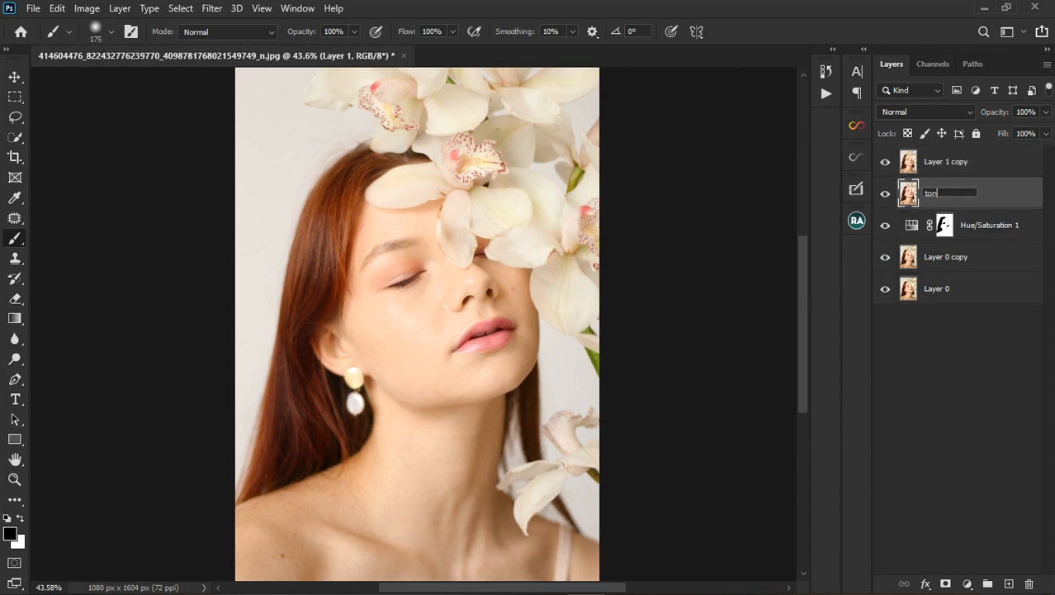
pyautogui.write('e')
pyautogui.press('Return')
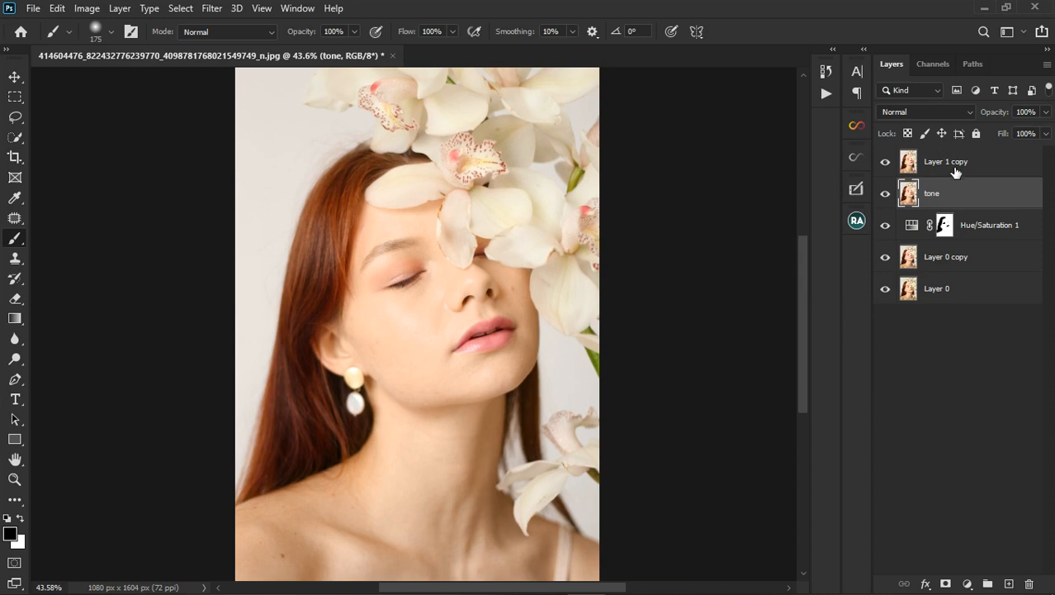
pyautogui.doubleClick(956, 174)
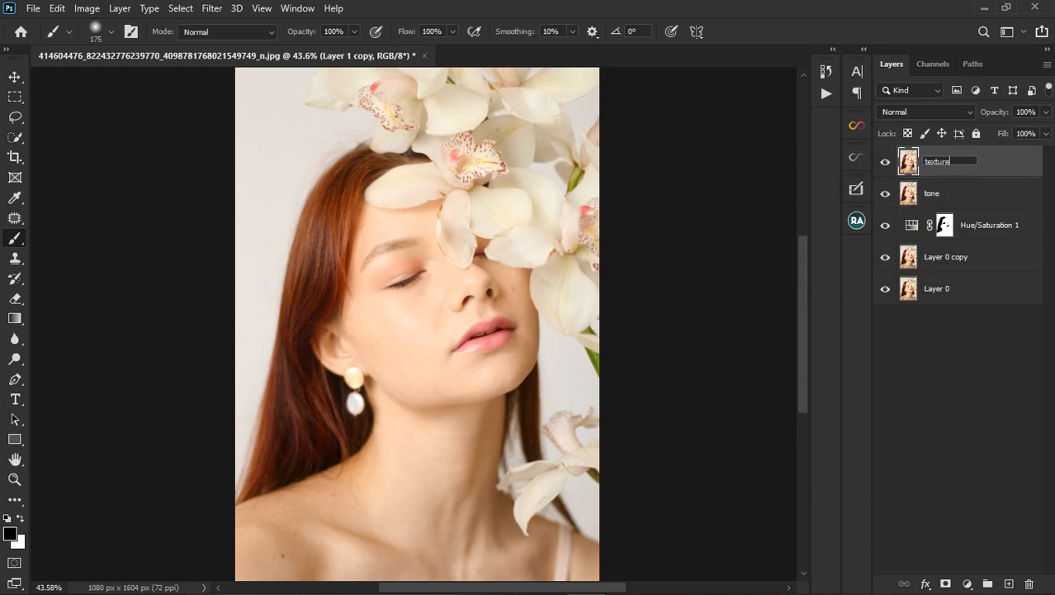
pyautogui.press('Return')
# - Hide the texture layer and apply a Gaussian Blur with a 4.3-pixel radius to the tone layer
pyautogui.click(970, 200)
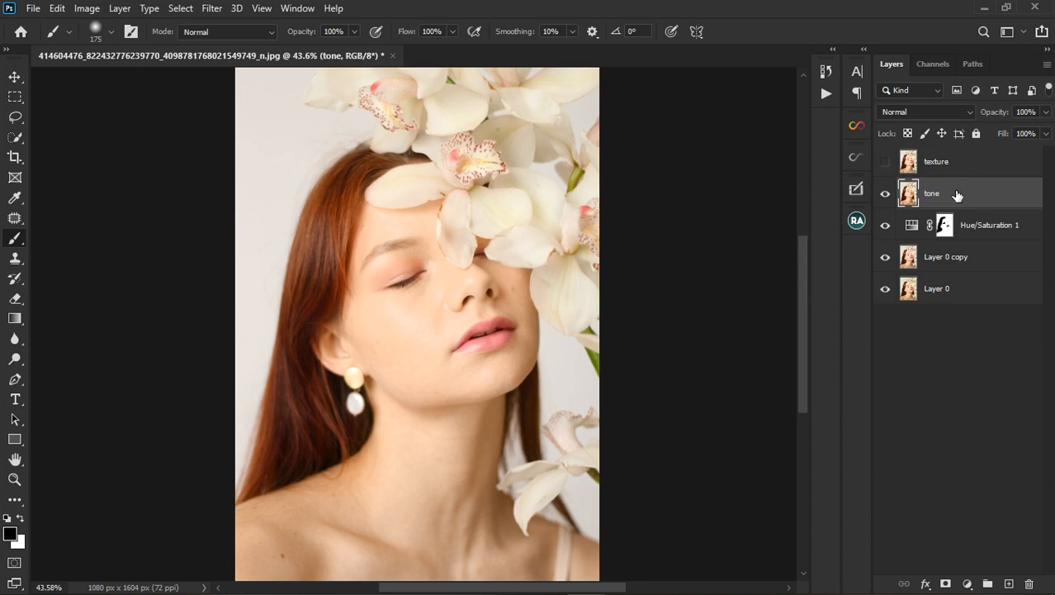
pyautogui.click(217, 10)
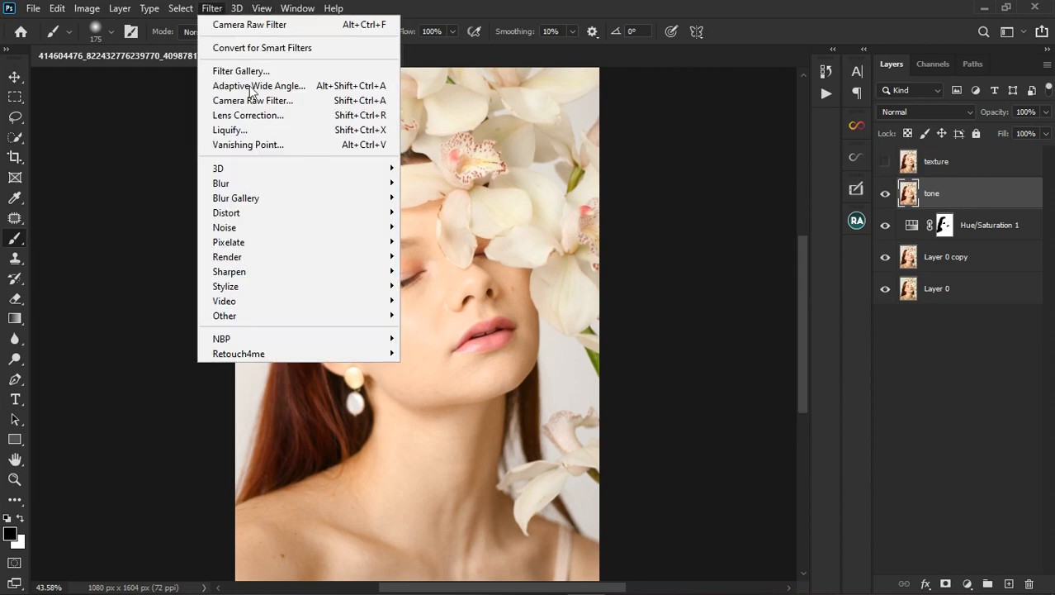
pyautogui.moveTo(248, 182)
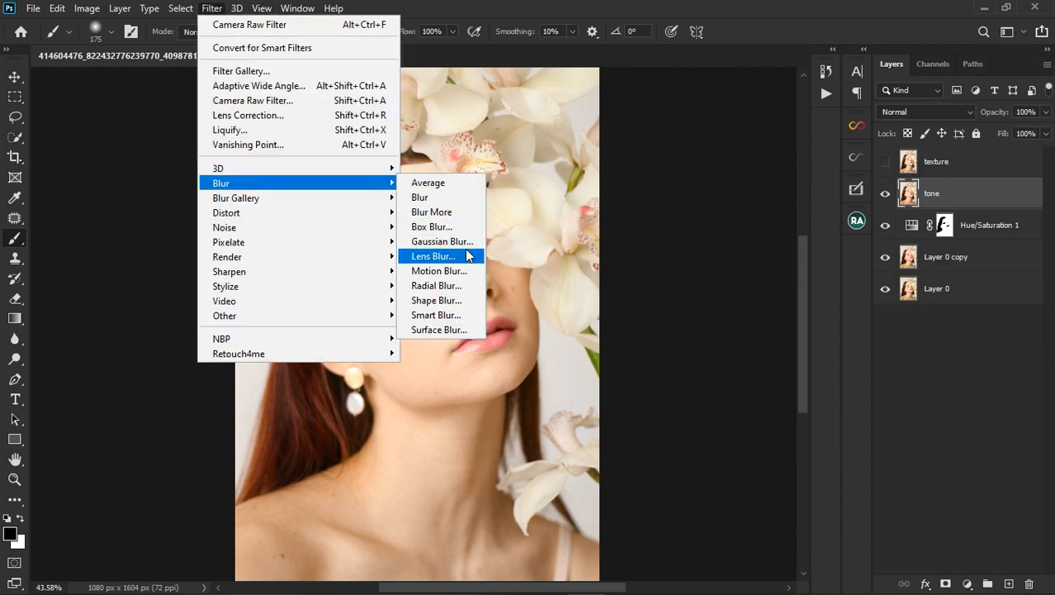
pyautogui.click(464, 242)
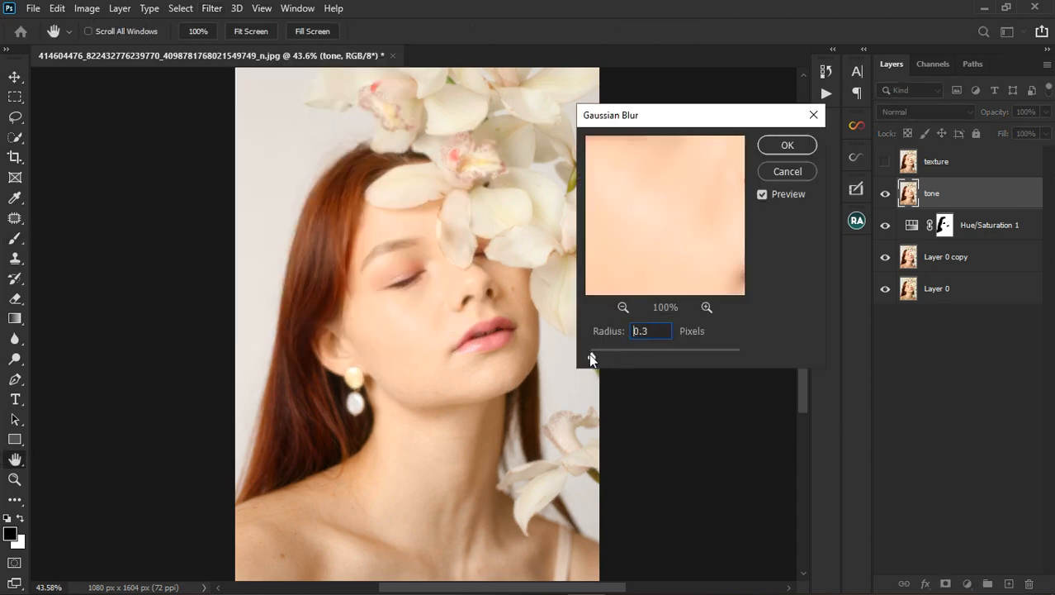
pyautogui.moveTo(591, 357); pyautogui.dragTo(550, 358)
pyautogui.click(610, 358)
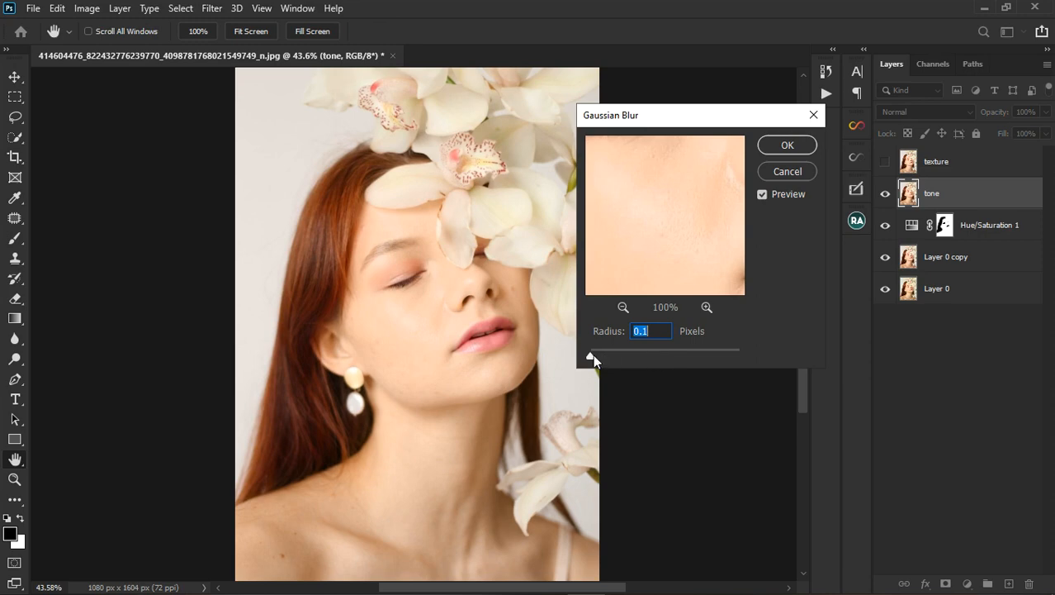
pyautogui.moveTo(625, 358); pyautogui.dragTo(624, 356)
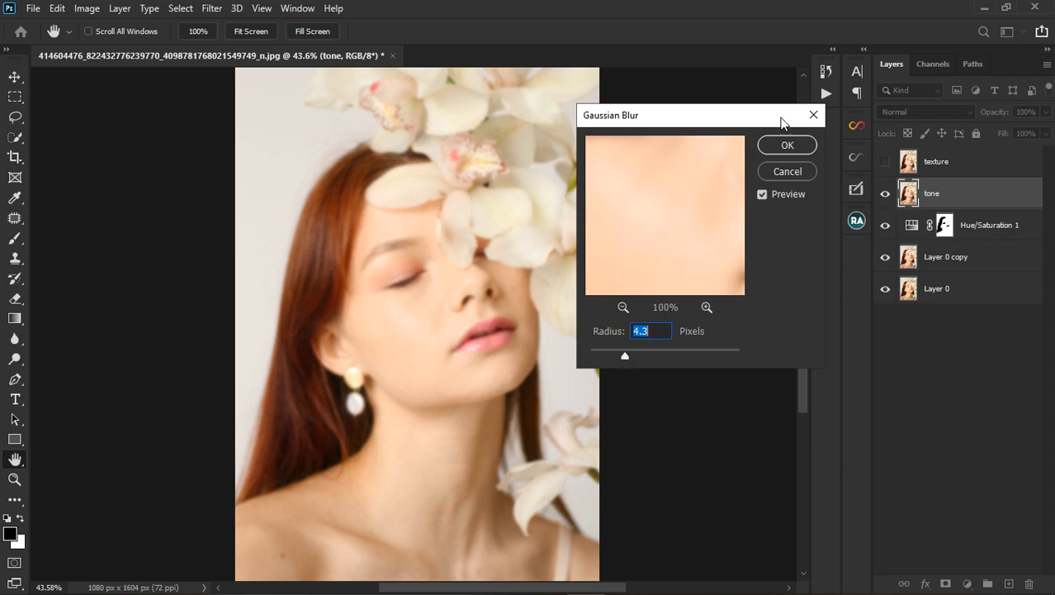
pyautogui.click(785, 146)
pyautogui.press('b')
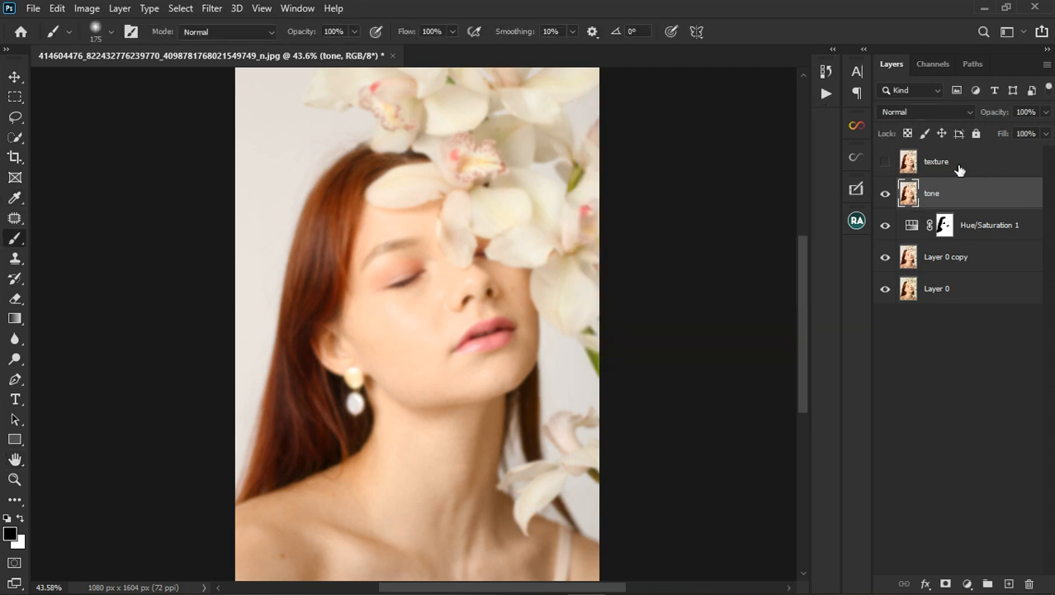
# - Show the texture layer, subtract the tone layer from it with Apply Image at scale 2 and offset 128, and blend it as Linear Light
pyautogui.click(960, 166)
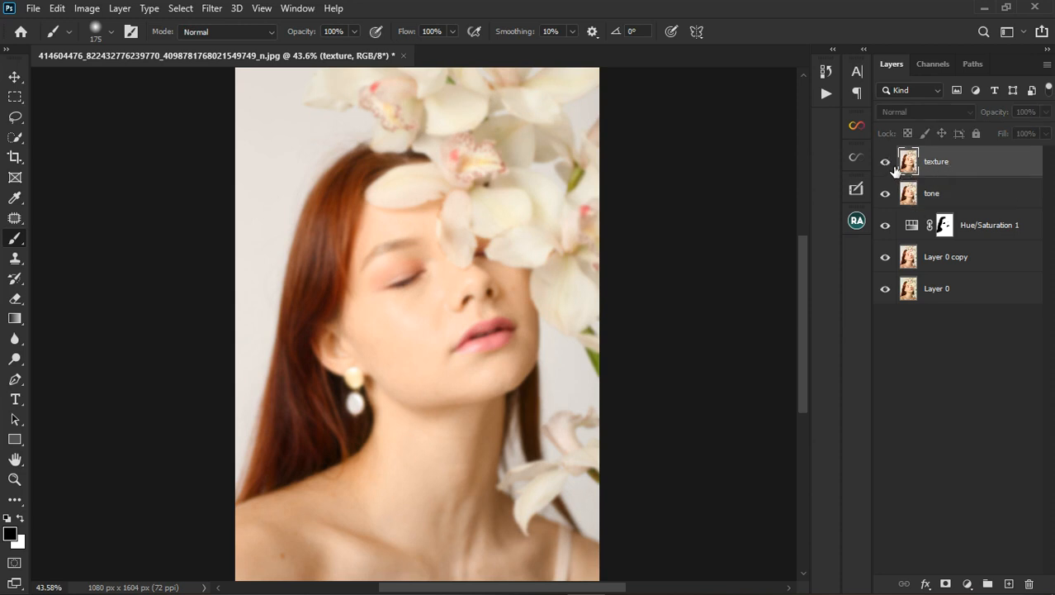
pyautogui.click(83, 14)
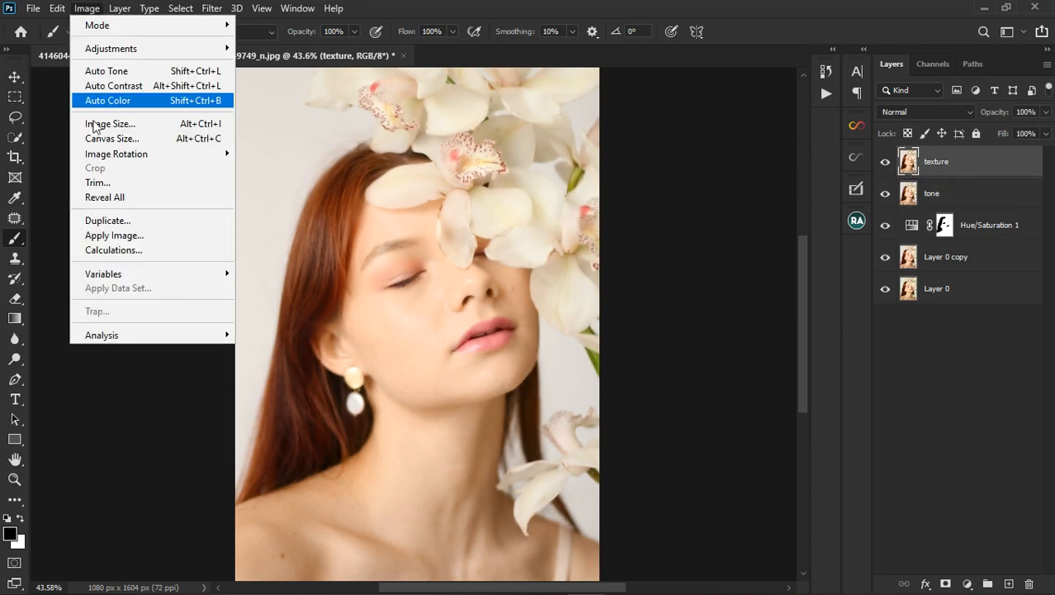
pyautogui.click(88, 237)
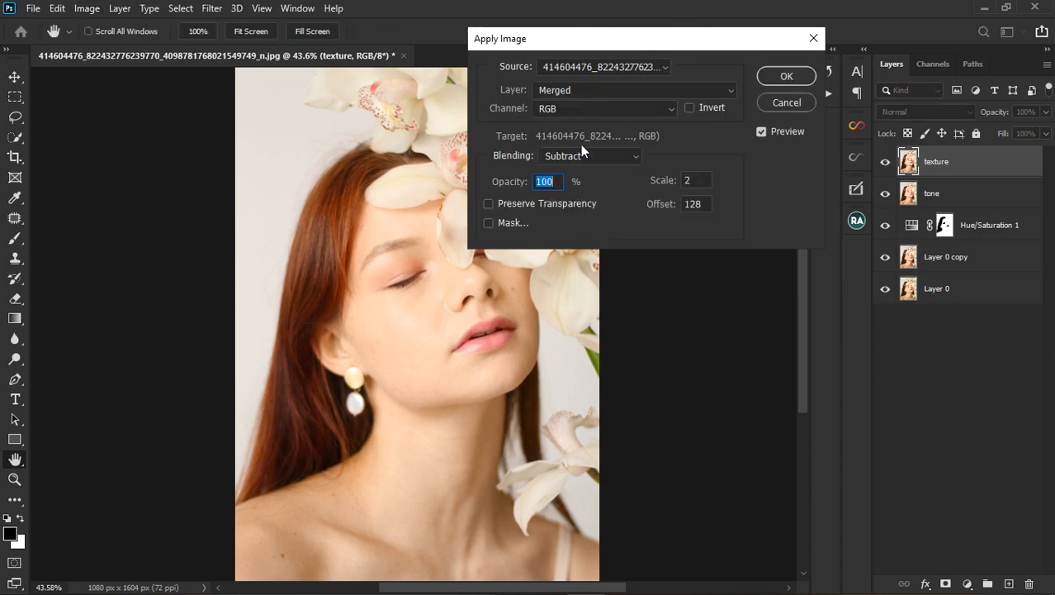
pyautogui.click(604, 89)
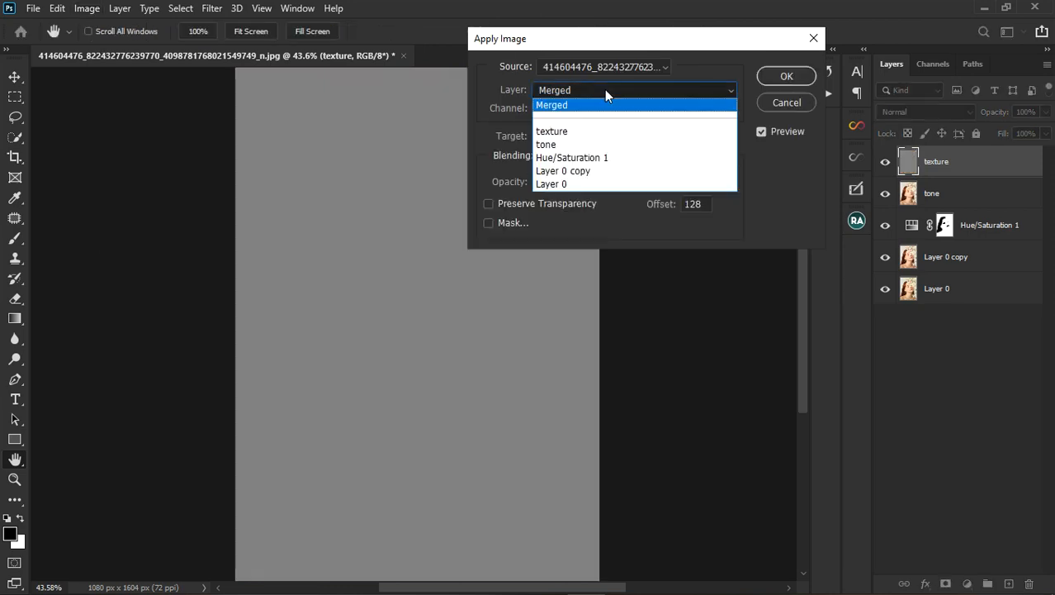
pyautogui.click(576, 145)
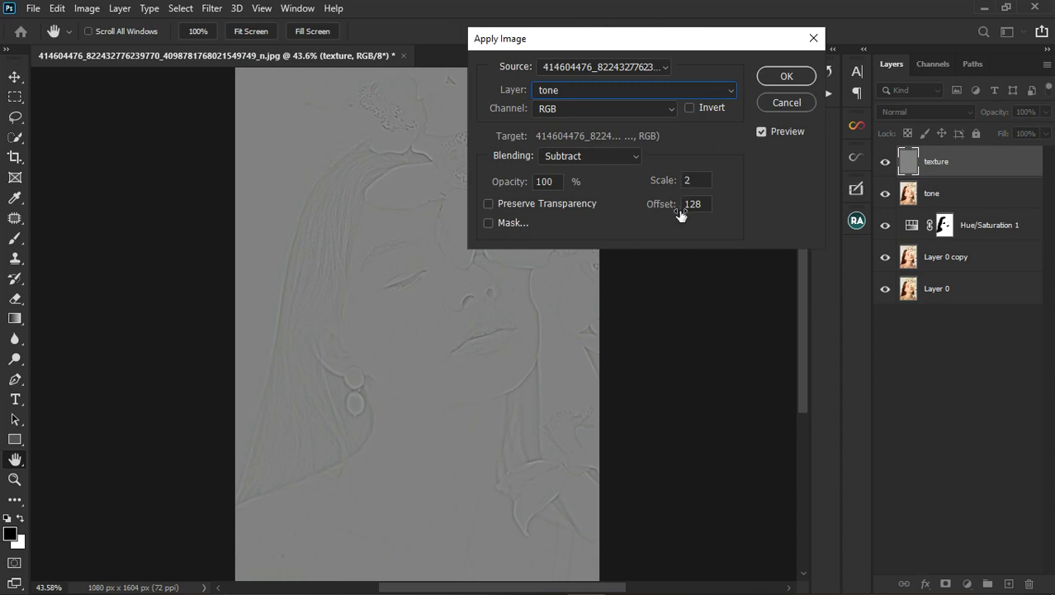
pyautogui.click(787, 76)
pyautogui.press('b')
pyautogui.click(926, 112)
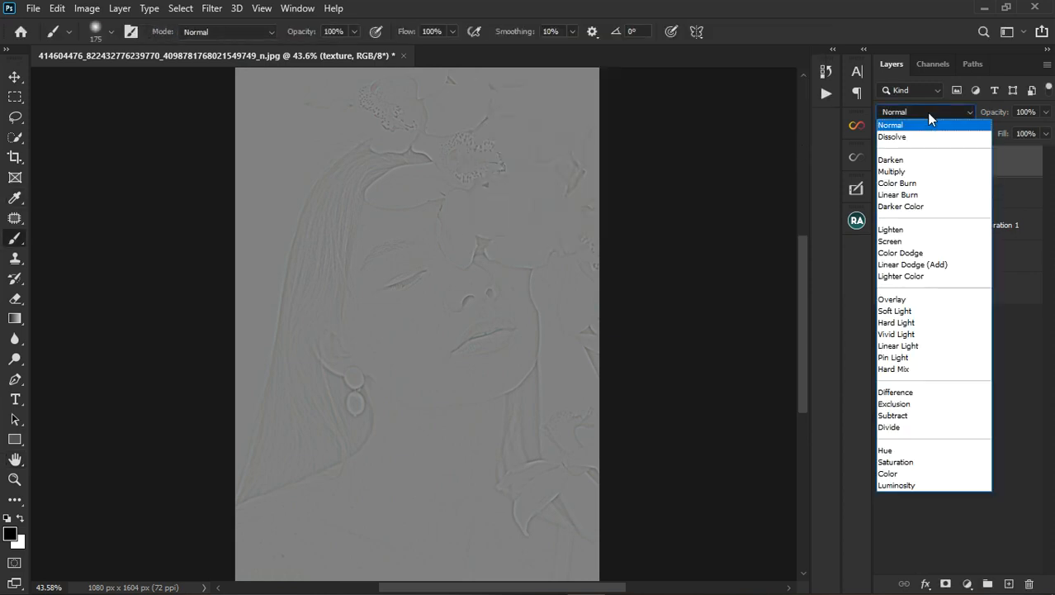
pyautogui.click(908, 346)
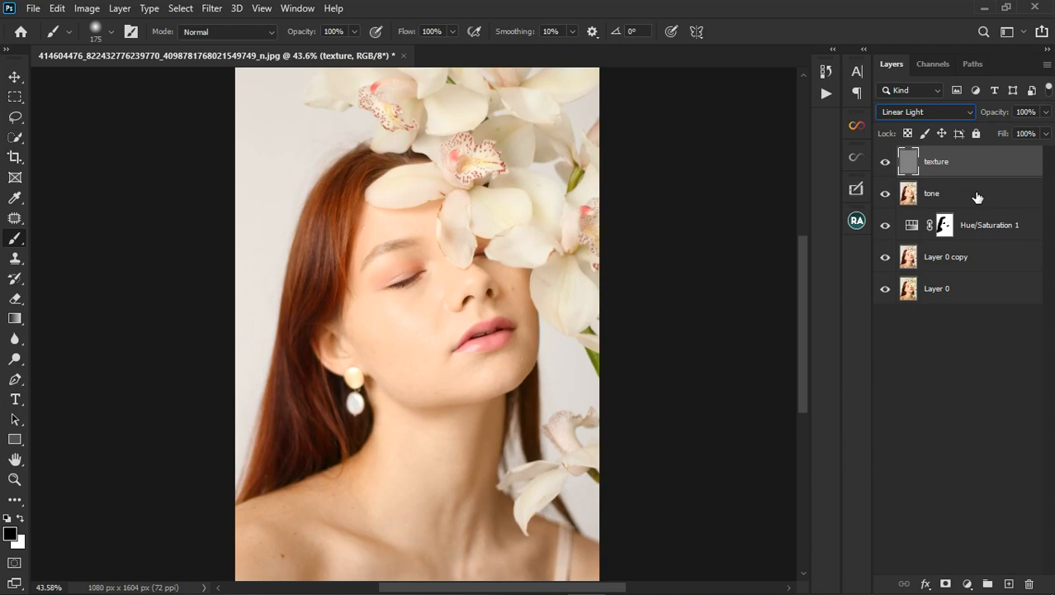
# - Group the texture and tone layers and name the group "freq sep"
pyautogui.keyDown('shift'); pyautogui.click(977, 197); pyautogui.keyUp('shift')
pyautogui.click(991, 584)
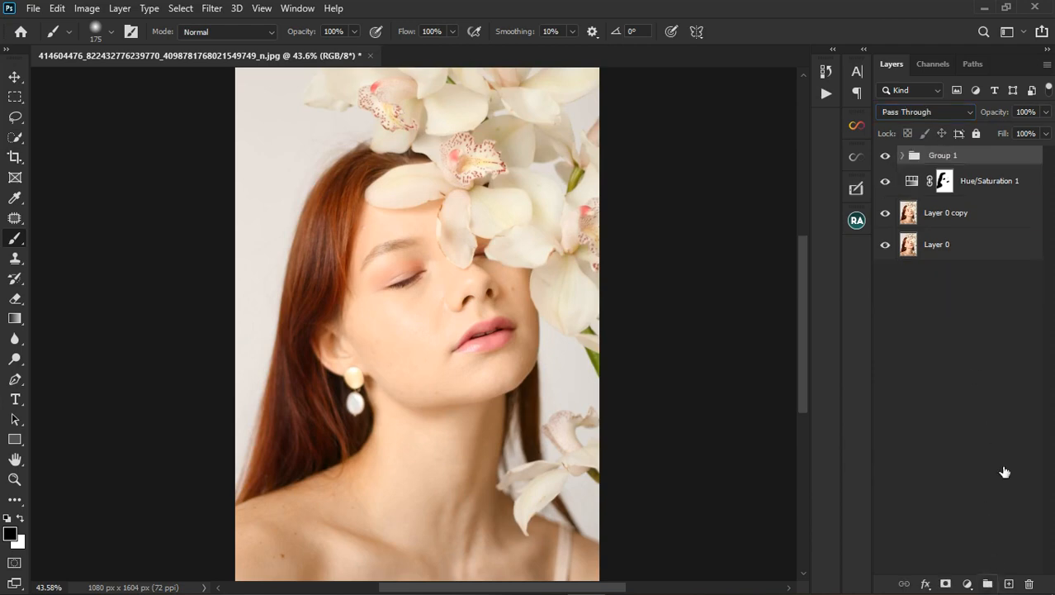
pyautogui.doubleClick(941, 155)
pyautogui.write('f')
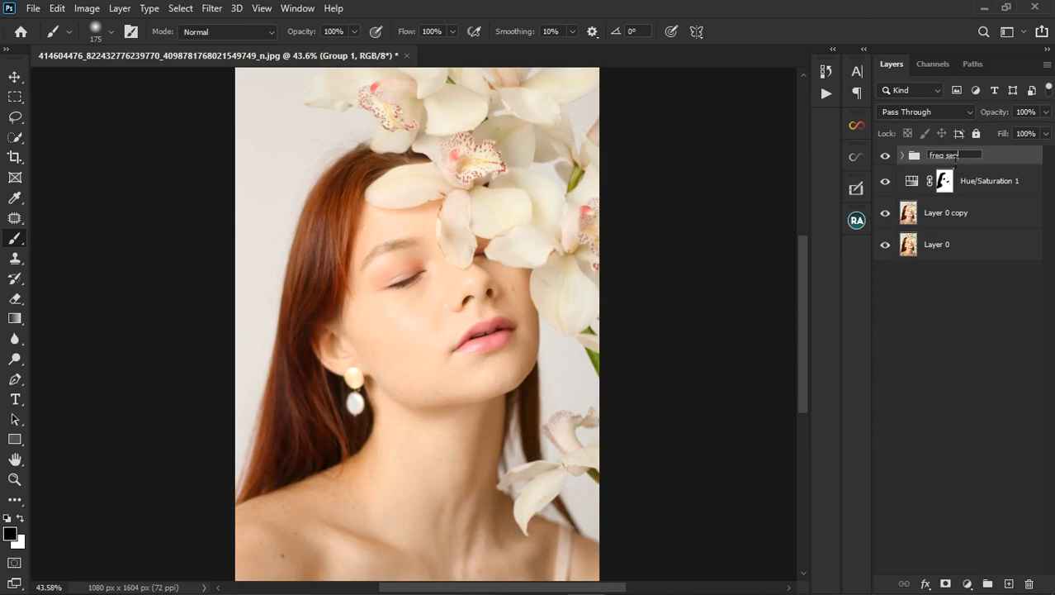
pyautogui.write('req sep')
pyautogui.press('Return')
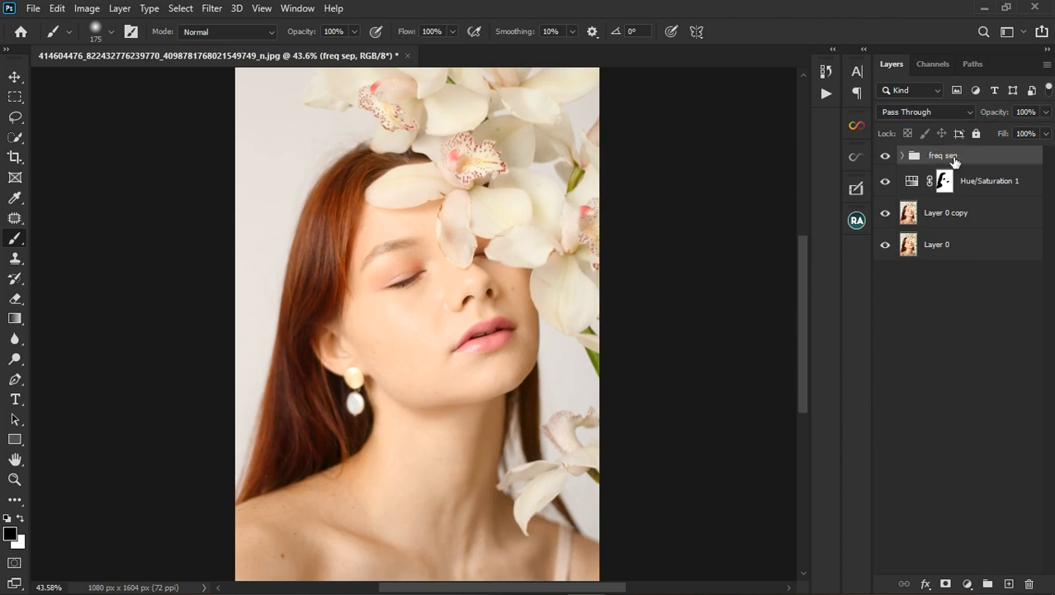
# - Select the tone layer inside the freq sep group and set up the Mixer Brush with 100% flow
pyautogui.click(903, 155)
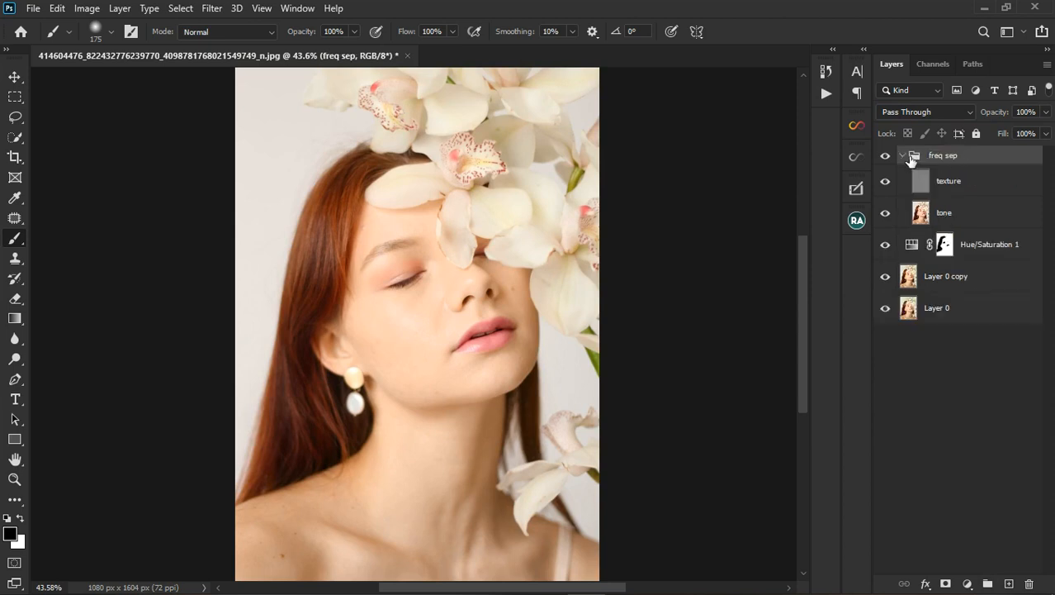
pyautogui.click(978, 223)
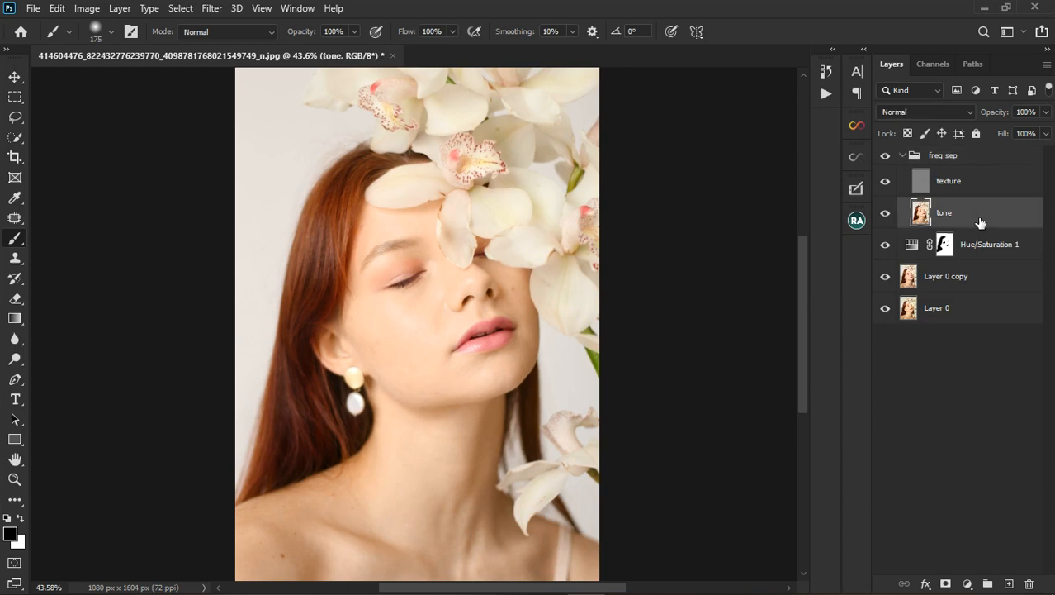
pyautogui.rightClick(10, 241)
pyautogui.click(51, 254)
pyautogui.rightClick(15, 240)
pyautogui.click(82, 282)
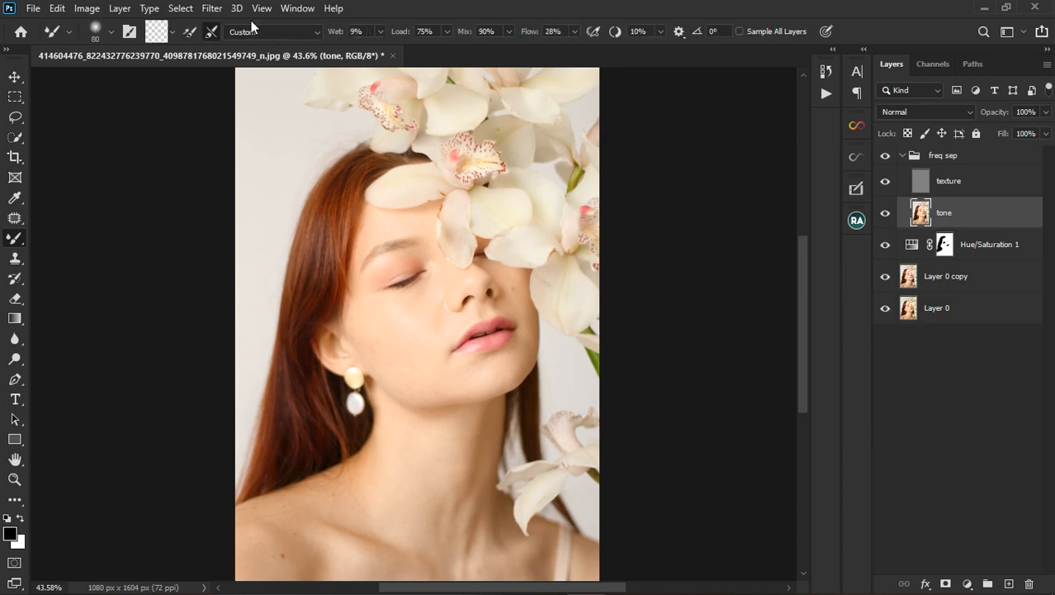
pyautogui.click(575, 31)
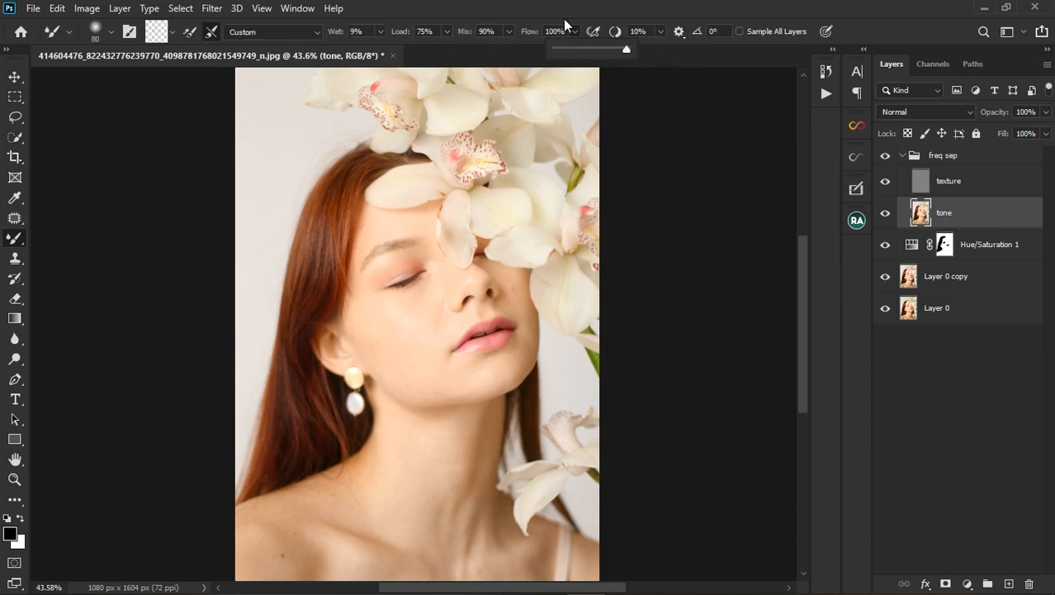
pyautogui.click(563, 15)
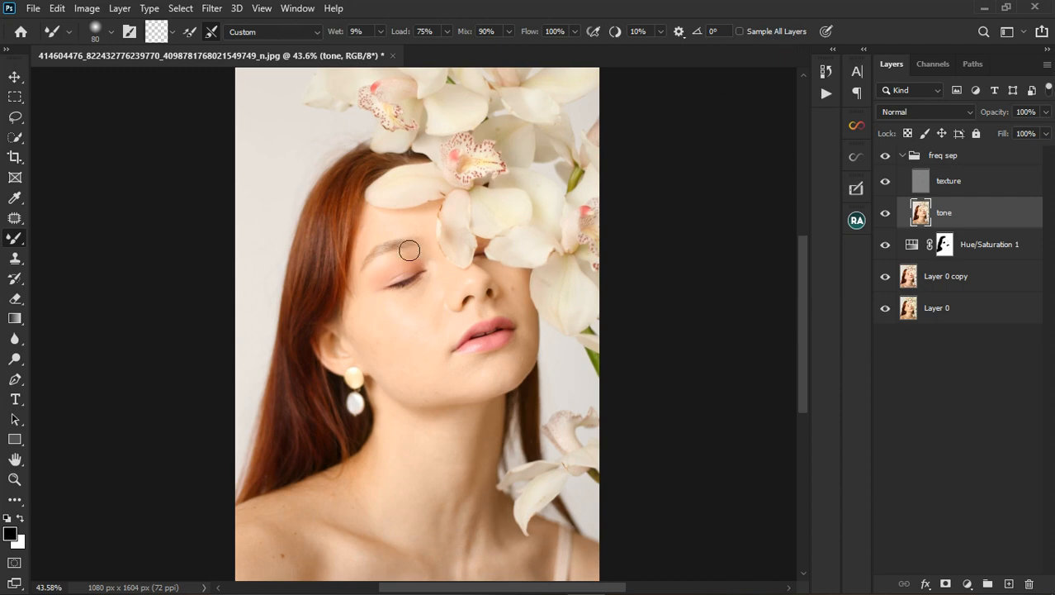
# - Blend the skin tones along the jaw, cheek and chin on the tone layer with the size 80 Mixer Brush
pyautogui.scroll(5, 398, 358)
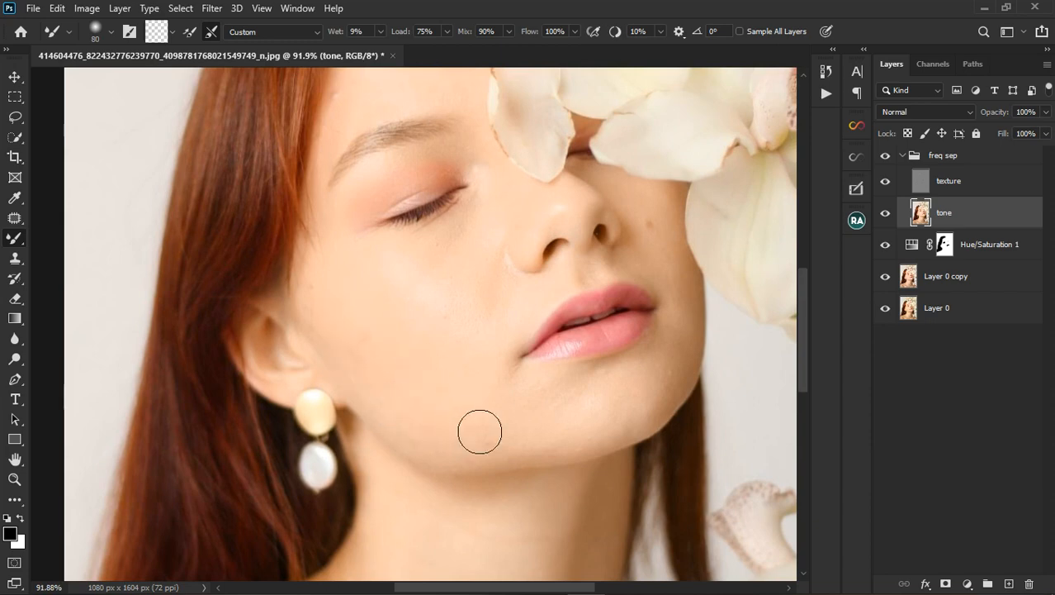
pyautogui.moveTo(480, 431)
pyautogui.mouseDown()
pyautogui.moveTo(487, 420)
pyautogui.moveTo(481, 436)
pyautogui.mouseUp()
pyautogui.moveTo(489, 312)
pyautogui.mouseDown()
pyautogui.moveTo(495, 294)
pyautogui.moveTo(509, 328)
pyautogui.moveTo(492, 271)
pyautogui.moveTo(521, 312)
pyautogui.mouseUp()
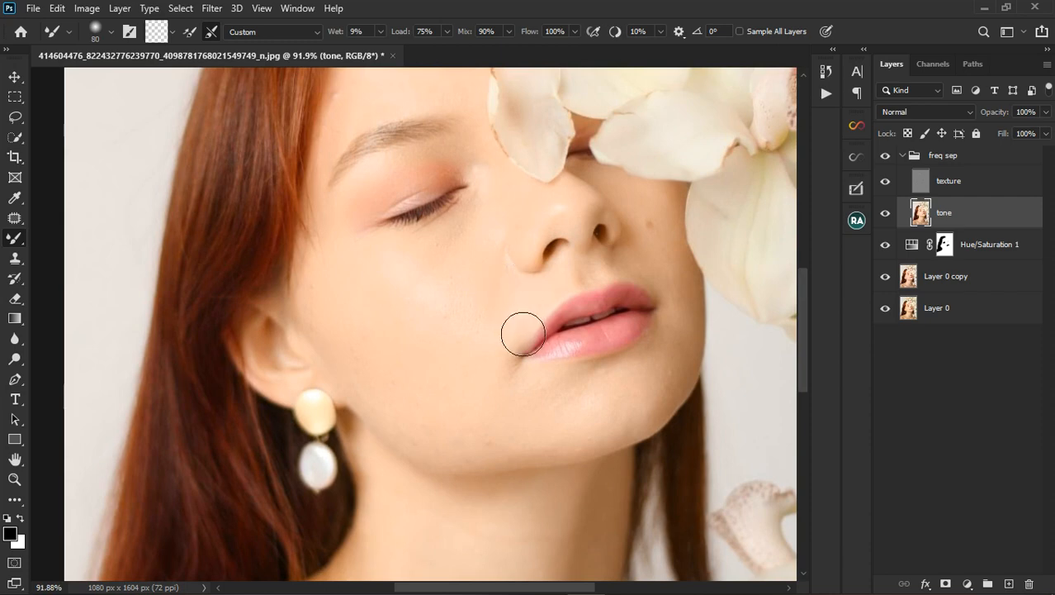
pyautogui.moveTo(611, 424)
pyautogui.mouseDown()
pyautogui.moveTo(582, 438)
pyautogui.moveTo(636, 412)
pyautogui.moveTo(593, 429)
pyautogui.moveTo(596, 453)
pyautogui.moveTo(650, 443)
pyautogui.moveTo(627, 466)
pyautogui.moveTo(486, 480)
pyautogui.moveTo(502, 474)
pyautogui.moveTo(463, 428)
pyautogui.mouseUp()
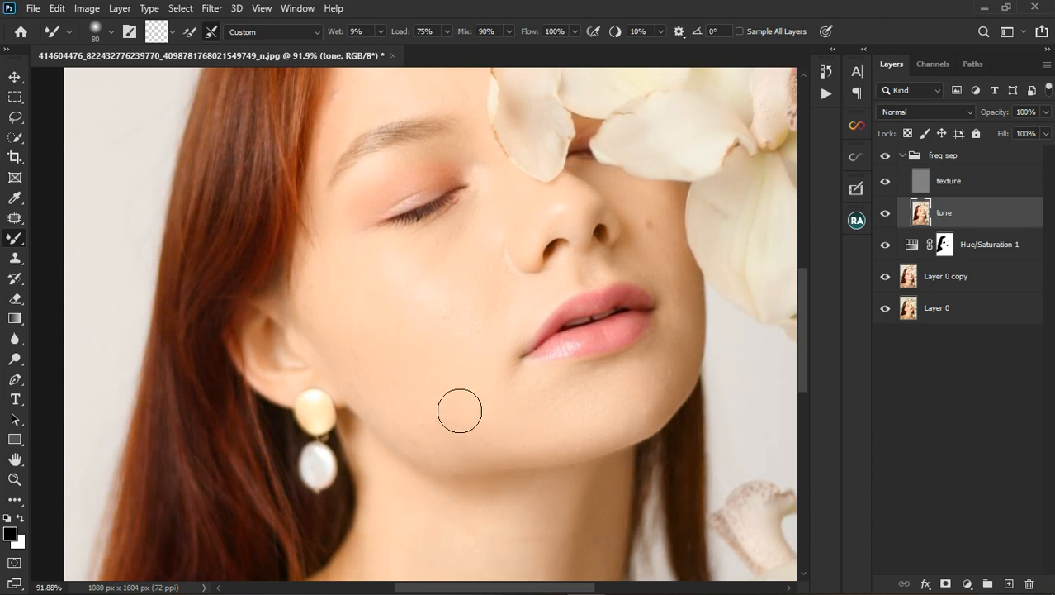
# - Set the Mixer Brush size to 70 for blending on the tone layer
pyautogui.scroll(-2, 450, 395)
pyautogui.scroll(-1, 448, 399)
pyautogui.press(']')
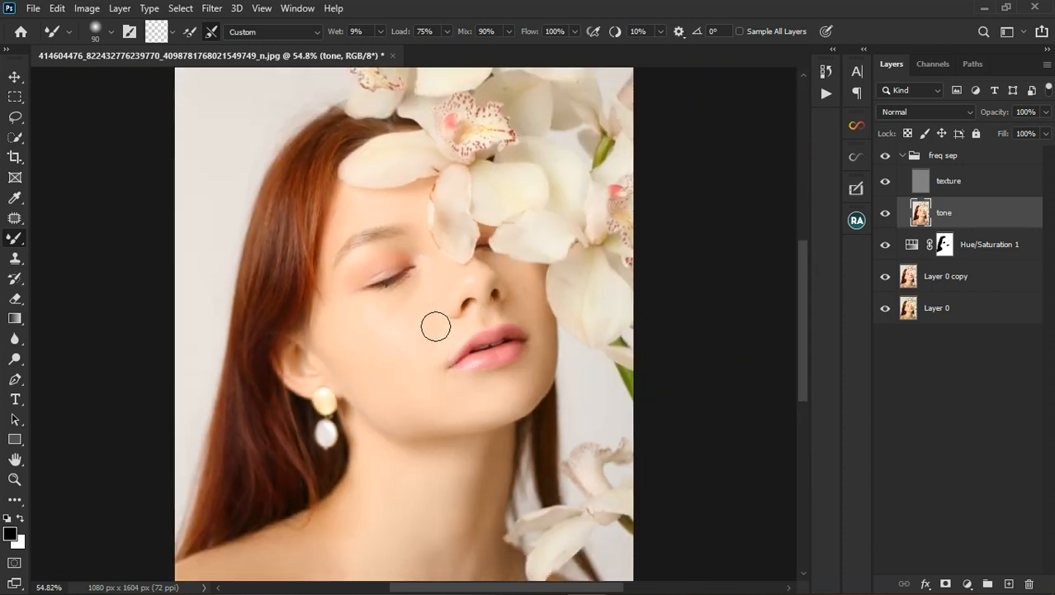
pyautogui.press('[')
pyautogui.press('[')
# - Select the texture layer and set up the Clone Stamp at size 30, sampling the current layer only
pyautogui.click(1000, 188)
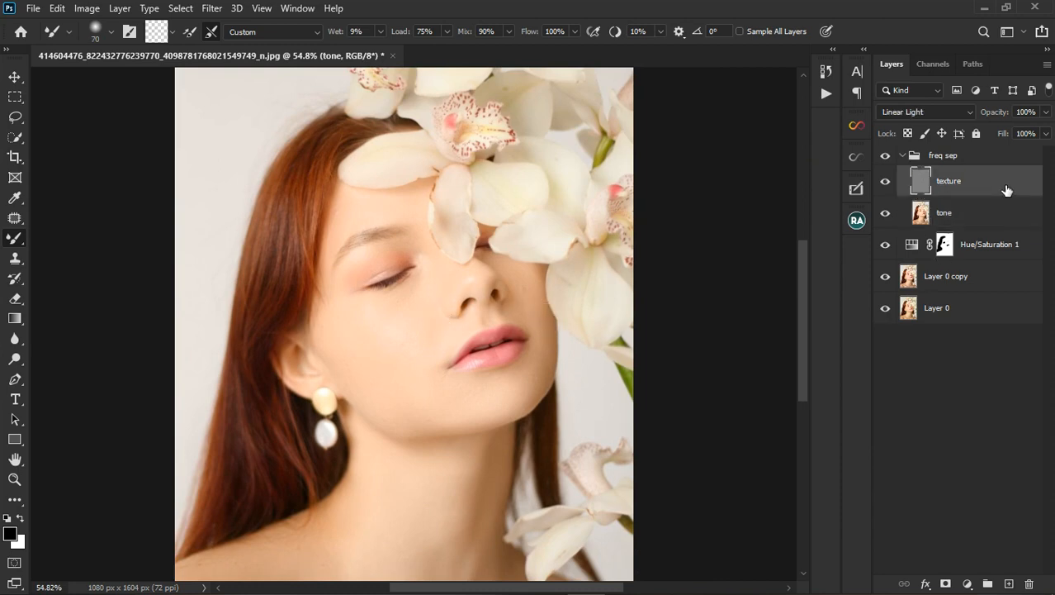
pyautogui.click(14, 258)
pyautogui.scroll(4, 472, 278)
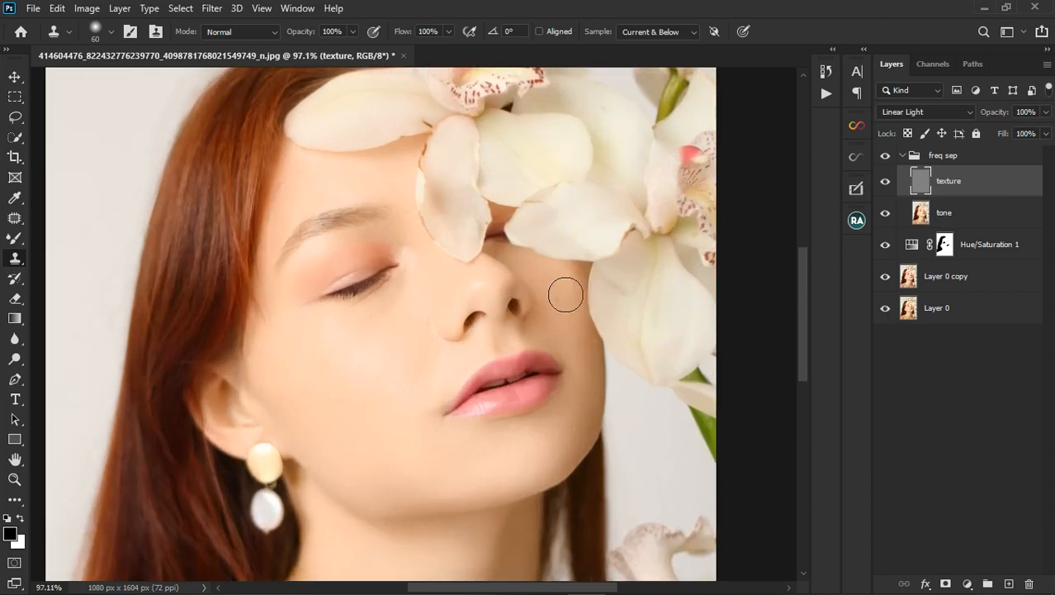
pyautogui.press('[')
pyautogui.press('[')
pyautogui.press('[')
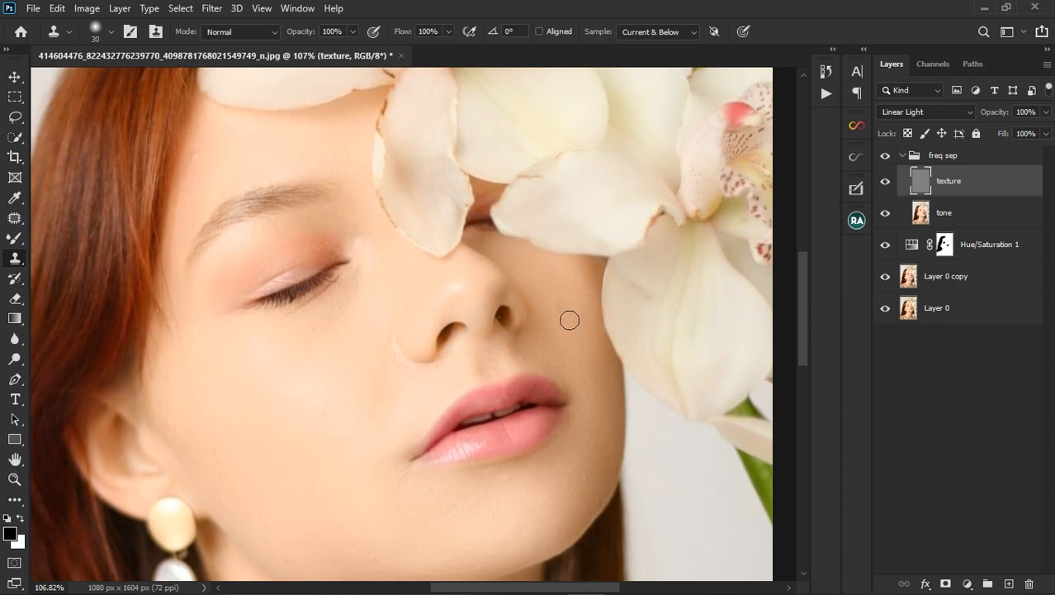
pyautogui.keyDown('alt'); pyautogui.click(558, 303); pyautogui.keyUp('alt')
pyautogui.click(687, 36)
pyautogui.click(683, 51)
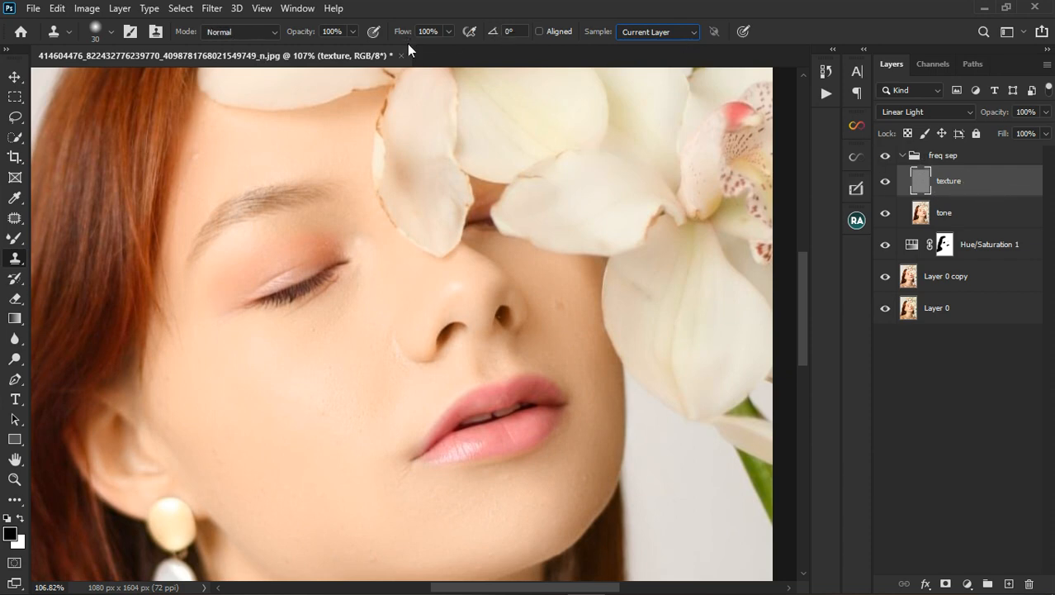
# - Try to clone clean skin texture over the blemish on the cheek between the nose and the flower
pyautogui.keyDown('alt'); pyautogui.click(567, 338); pyautogui.keyUp('alt')
pyautogui.click(571, 324)
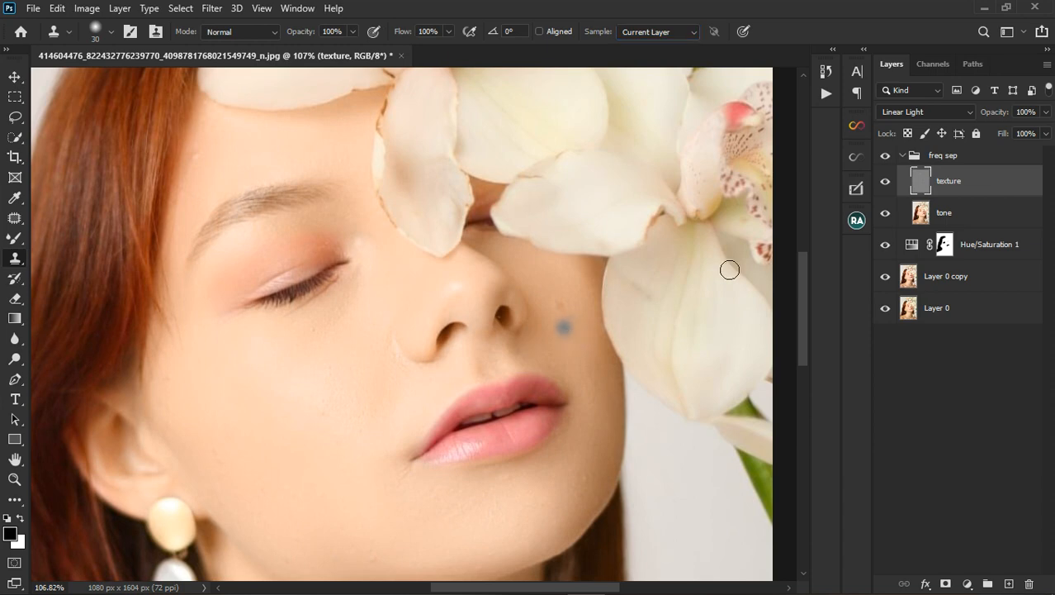
pyautogui.hotkey('ctrl', 'z')
# - Switch the texture layer to Normal blending to inspect its detail, and restore Linear Light
pyautogui.click(889, 114)
pyautogui.click(890, 124)
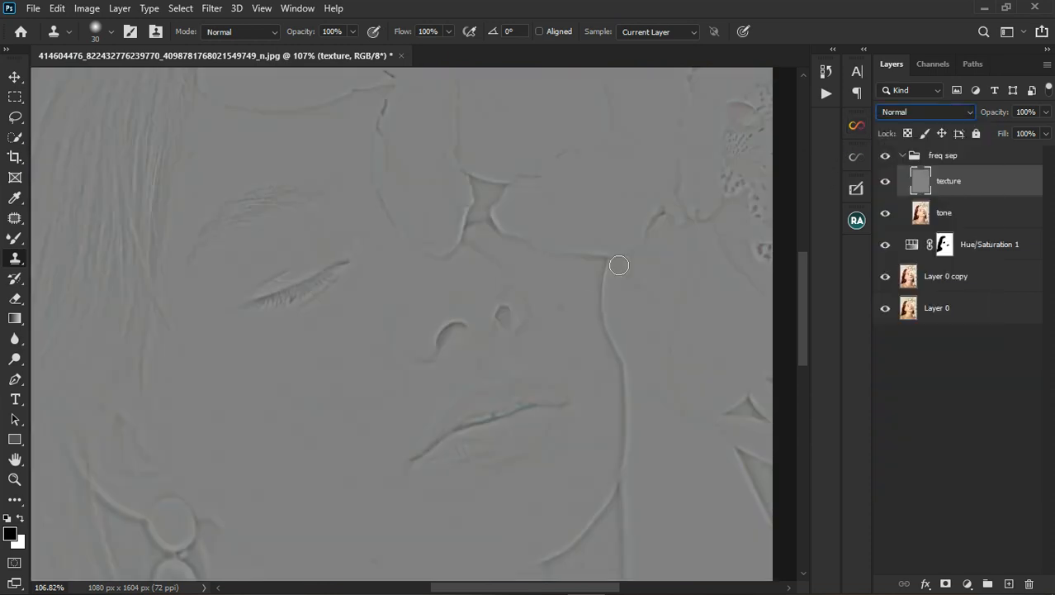
pyautogui.click(915, 115)
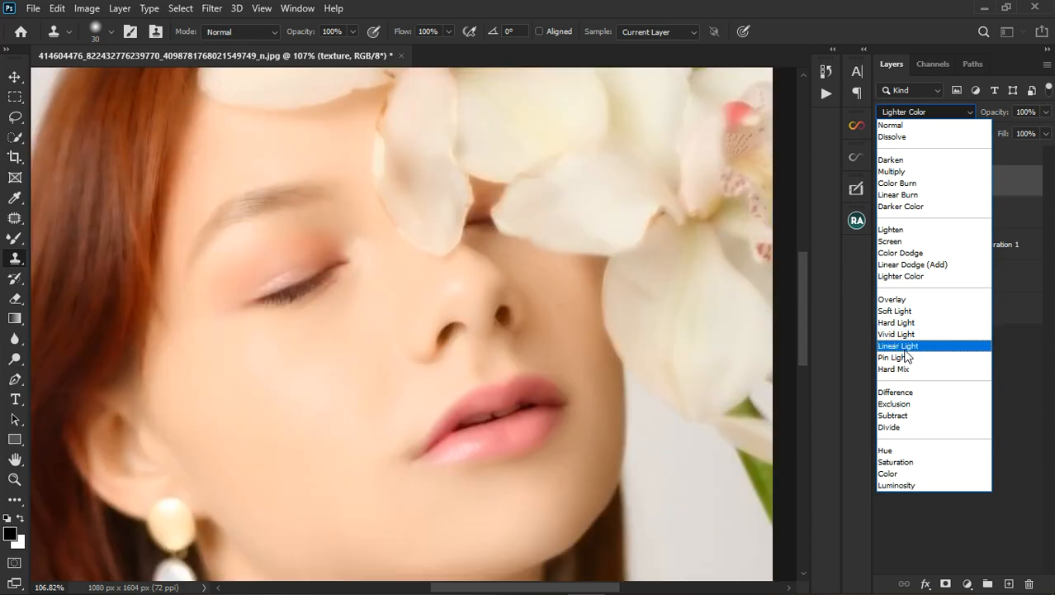
pyautogui.click(905, 348)
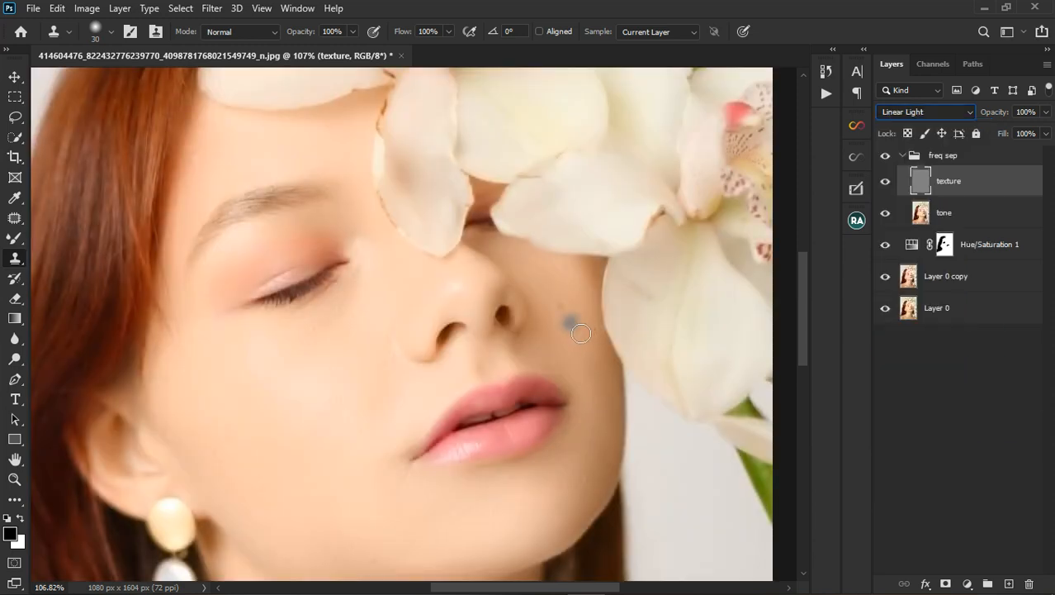
# - Clone clean skin texture over the blemish on the far cheek and the marks beside the nostril
pyautogui.keyDown('alt'); pyautogui.click(578, 331); pyautogui.keyUp('alt')
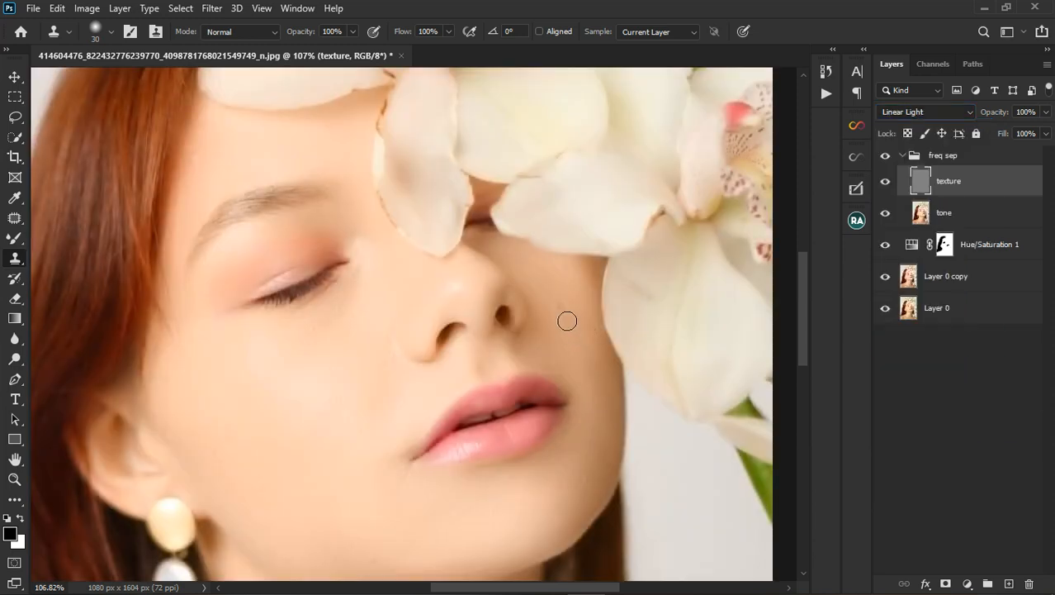
pyautogui.moveTo(430, 351); pyautogui.dragTo(408, 358)
# - Clone clean skin texture over the dark spots on the shoulder and upper chest
pyautogui.scroll(-4, 373, 304)
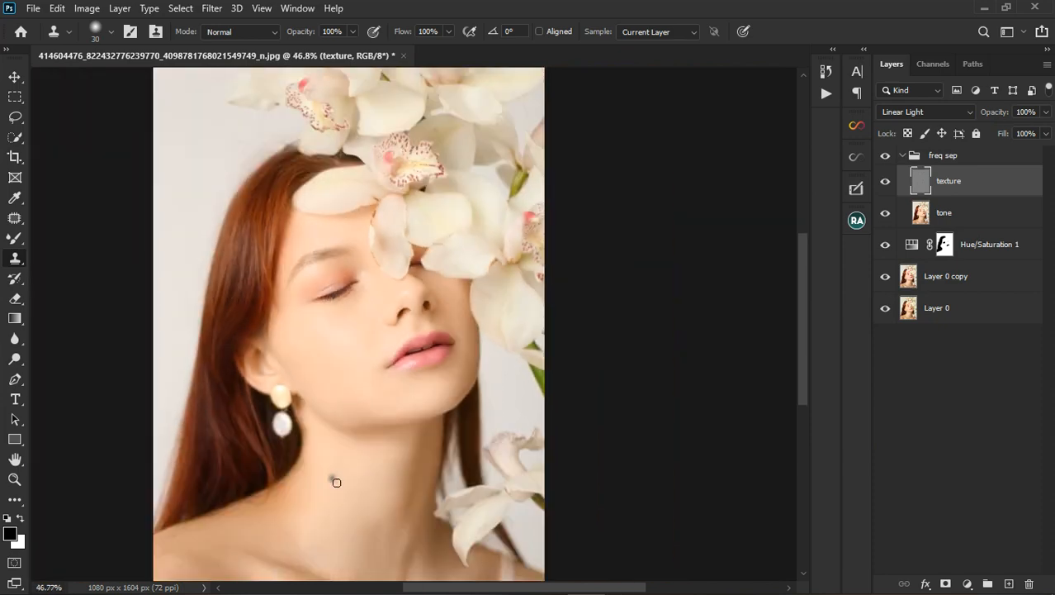
pyautogui.scroll(-3, 335, 479)
pyautogui.scroll(3, 390, 480)
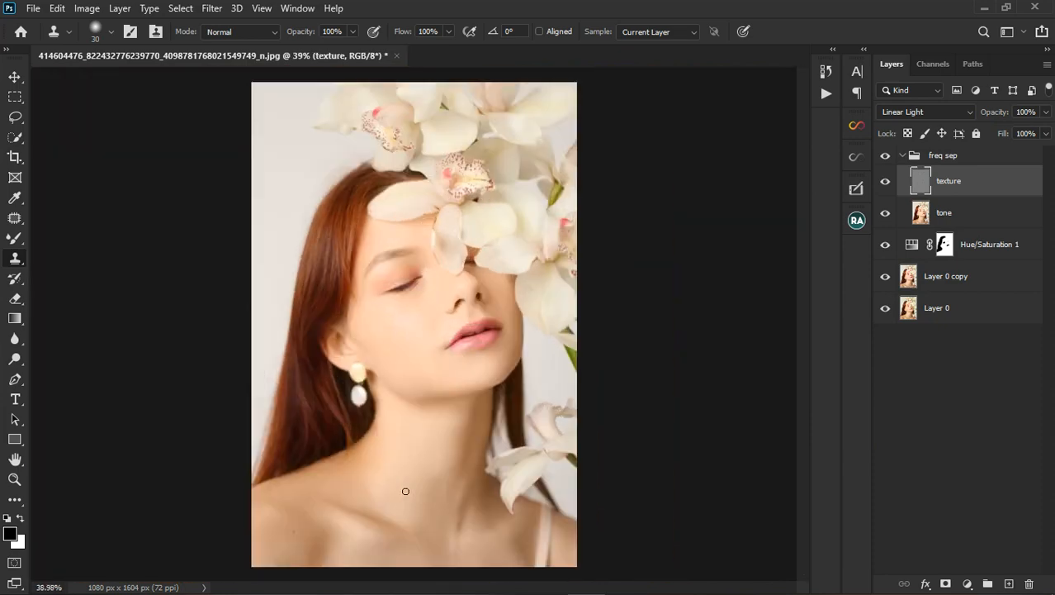
pyautogui.scroll(-1, 417, 466)
pyautogui.scroll(3, 421, 482)
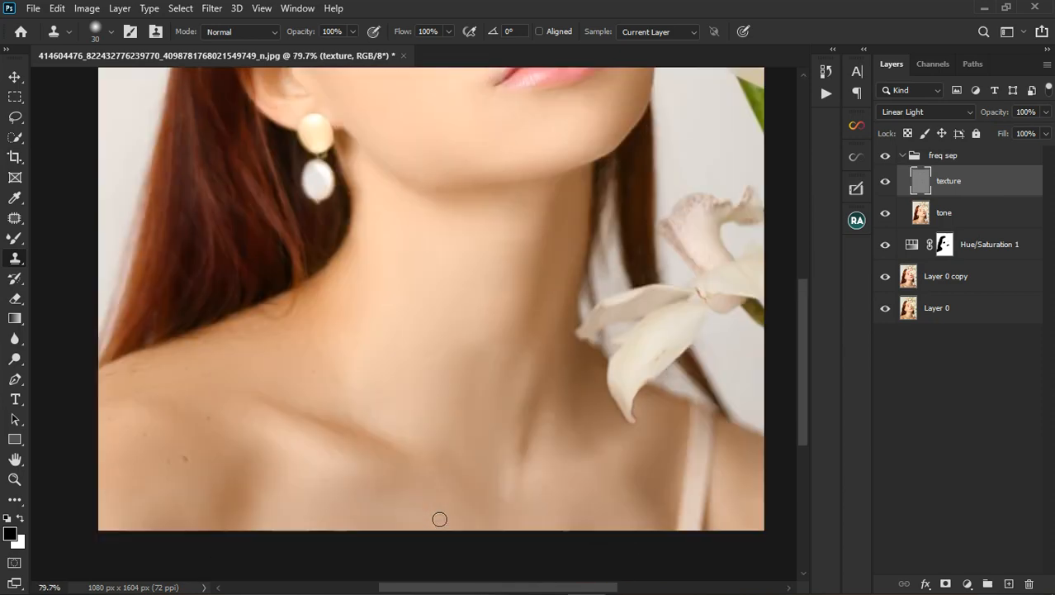
pyautogui.scroll(-1, 283, 467)
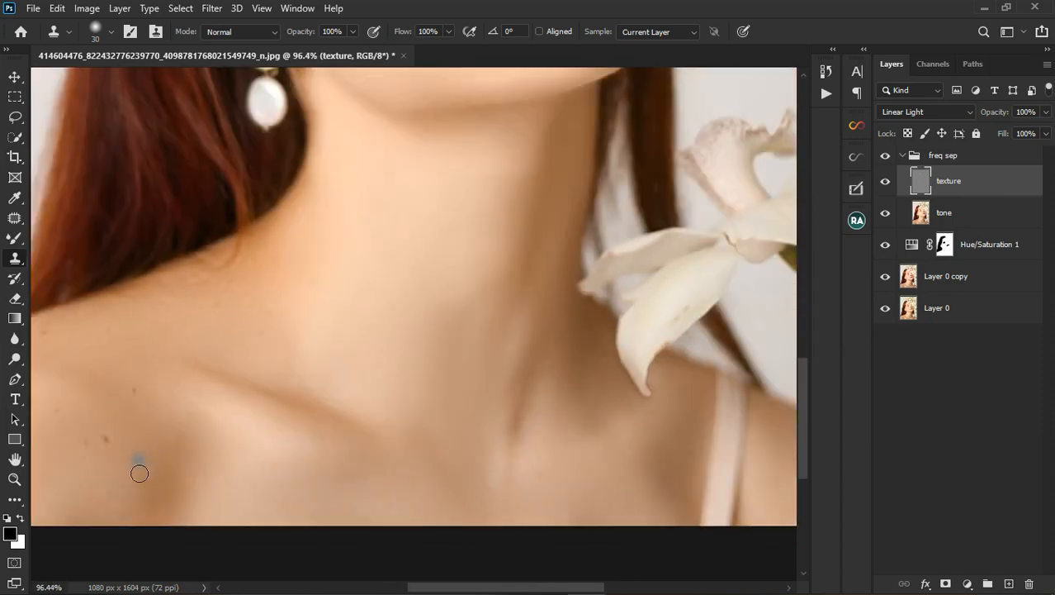
pyautogui.click(108, 442)
pyautogui.click(52, 346)
pyautogui.click(69, 329)
pyautogui.click(60, 464)
# - Clone skin texture over the stray hairs at the temple between the hairline and the closed eye
pyautogui.scroll(-3, 370, 188)
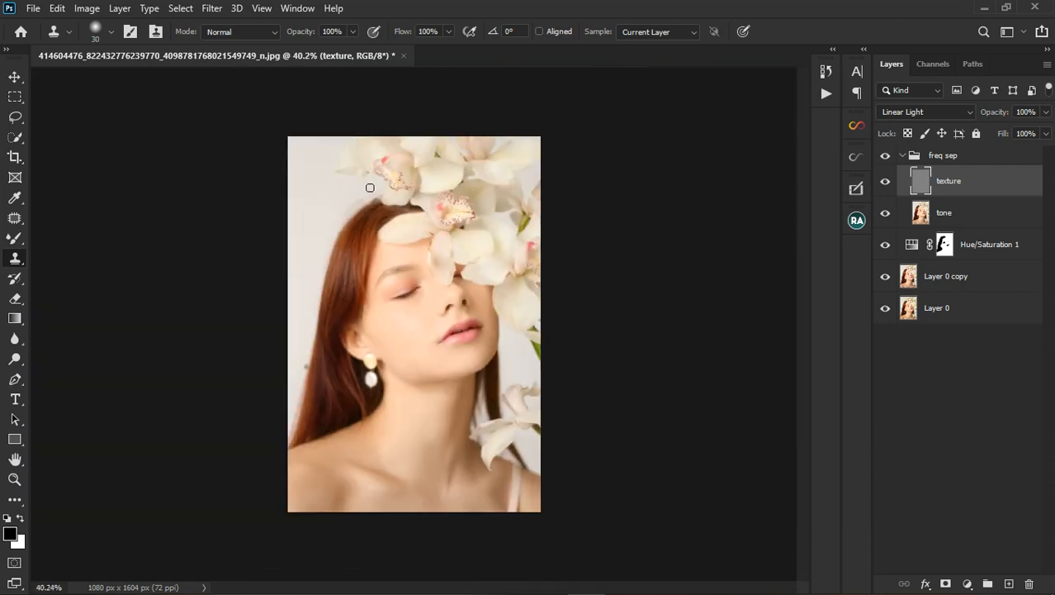
pyautogui.scroll(5, 370, 187)
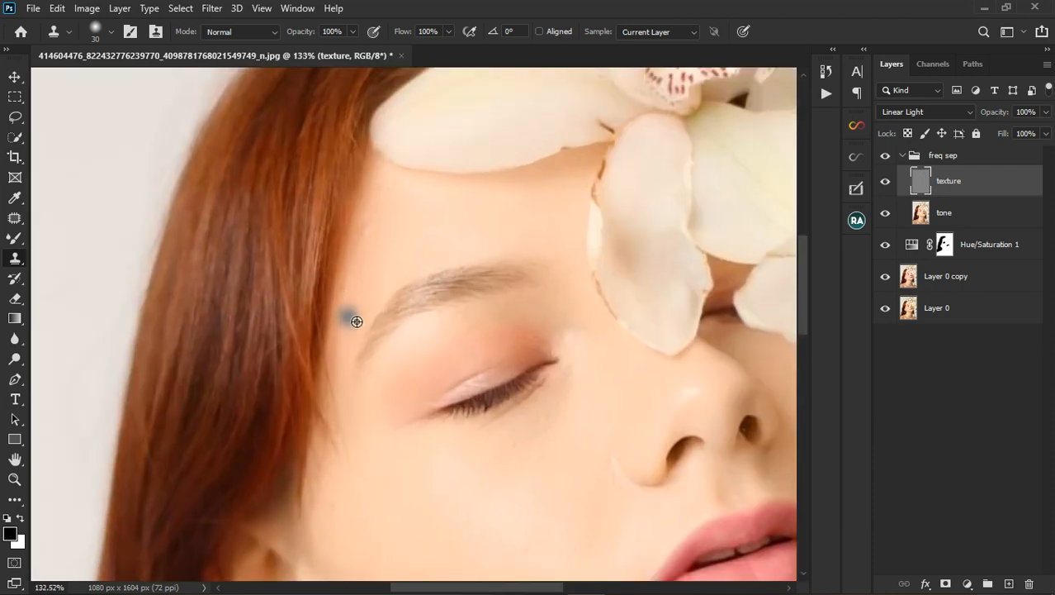
pyautogui.keyDown('alt'); pyautogui.click(368, 421); pyautogui.keyUp('alt')
pyautogui.keyDown('alt'); pyautogui.click(377, 461); pyautogui.keyUp('alt')
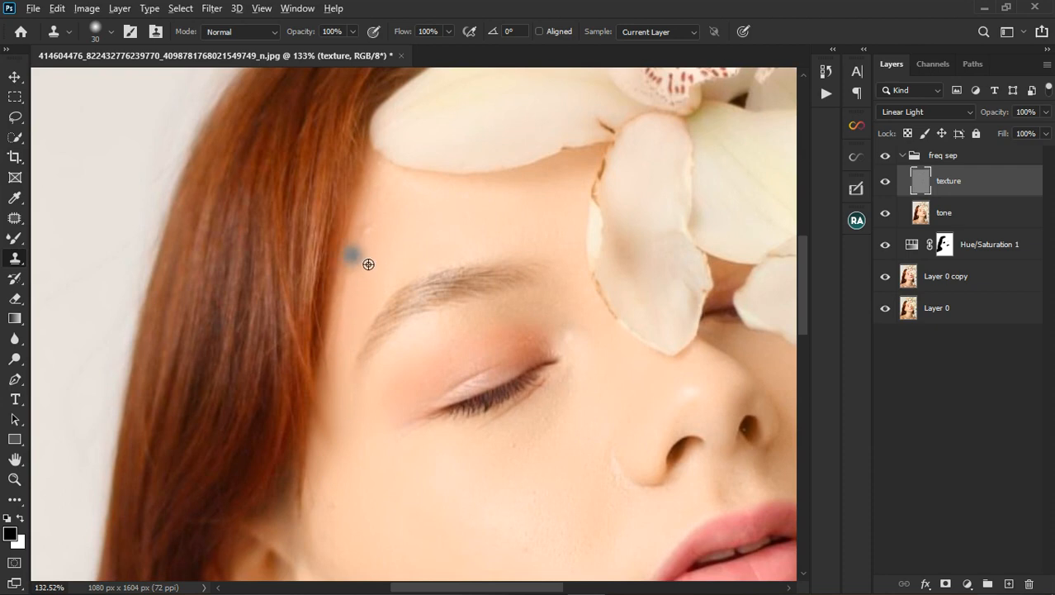
pyautogui.moveTo(354, 327); pyautogui.dragTo(340, 429)
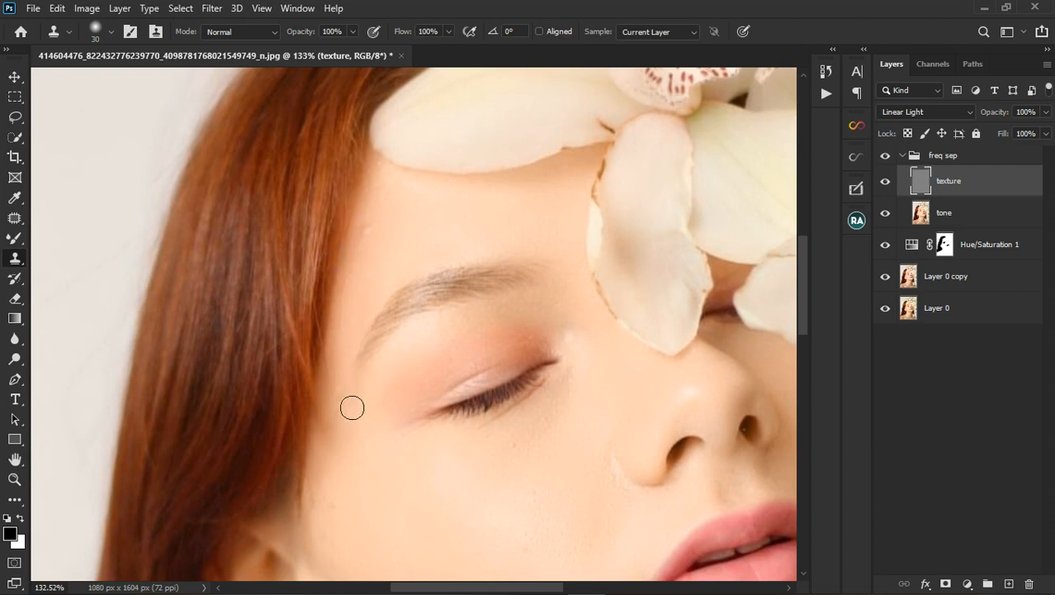
pyautogui.click(341, 395)
pyautogui.keyDown('alt'); pyautogui.click(354, 408); pyautogui.keyUp('alt')
pyautogui.moveTo(343, 468)
pyautogui.mouseDown()
pyautogui.moveTo(342, 484)
pyautogui.moveTo(366, 447)
pyautogui.mouseUp()
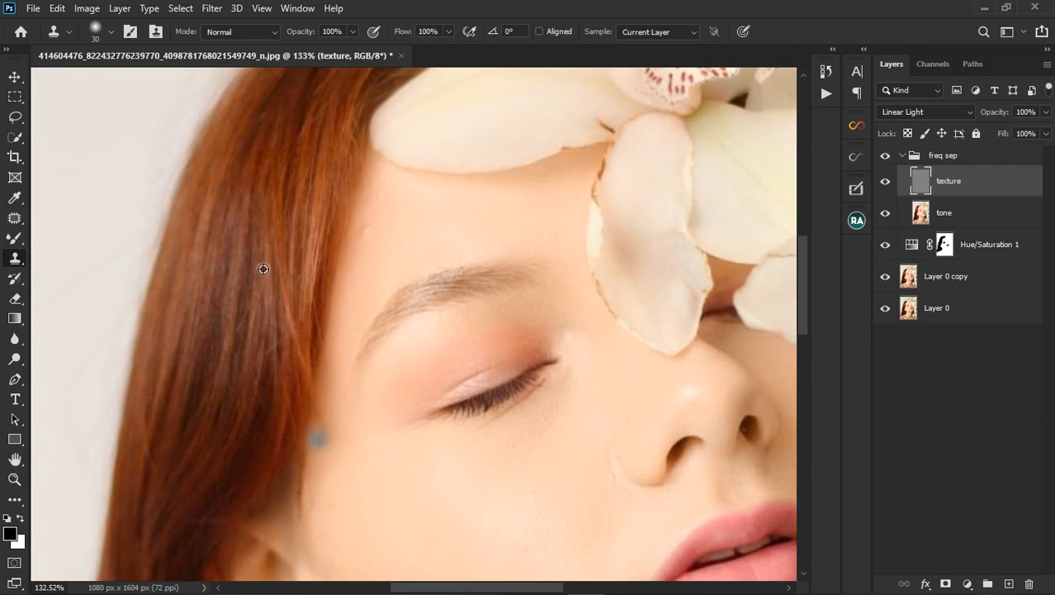
# - Clone smooth hair texture over the uneven strands in the long hair beside the face, resampling along its length
pyautogui.moveTo(284, 323)
pyautogui.mouseDown()
pyautogui.moveTo(320, 230)
pyautogui.moveTo(282, 365)
pyautogui.moveTo(302, 337)
pyautogui.moveTo(306, 374)
pyautogui.moveTo(278, 429)
pyautogui.mouseUp()
pyautogui.keyDown('alt'); pyautogui.click(315, 217); pyautogui.keyUp('alt')
pyautogui.keyDown('alt'); pyautogui.click(258, 351); pyautogui.keyUp('alt')
pyautogui.keyDown('alt'); pyautogui.click(251, 392); pyautogui.keyUp('alt')
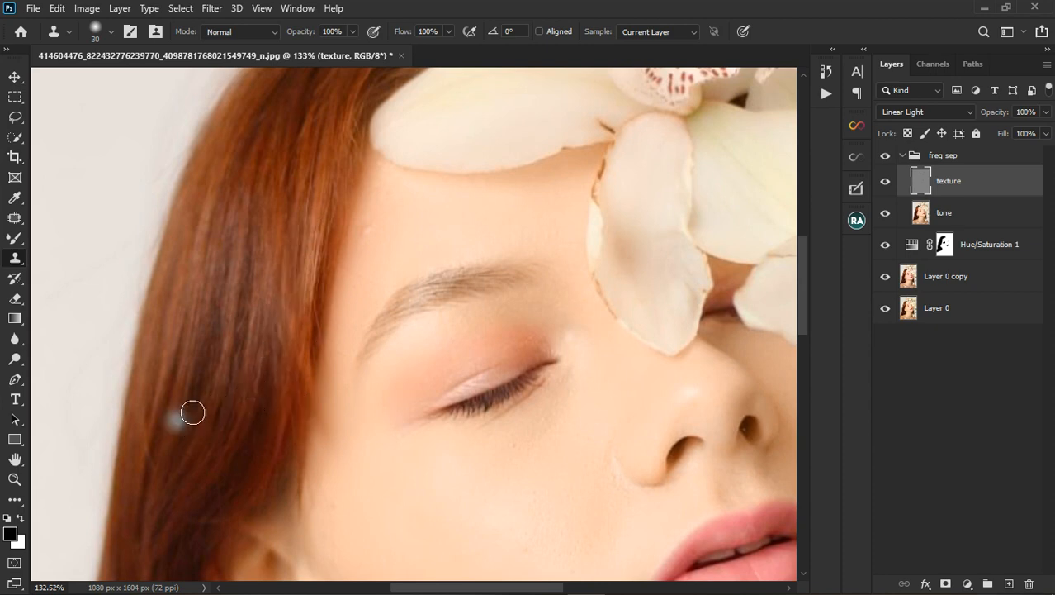
pyautogui.moveTo(190, 412)
pyautogui.mouseDown()
pyautogui.moveTo(152, 394)
pyautogui.moveTo(166, 454)
pyautogui.mouseUp()
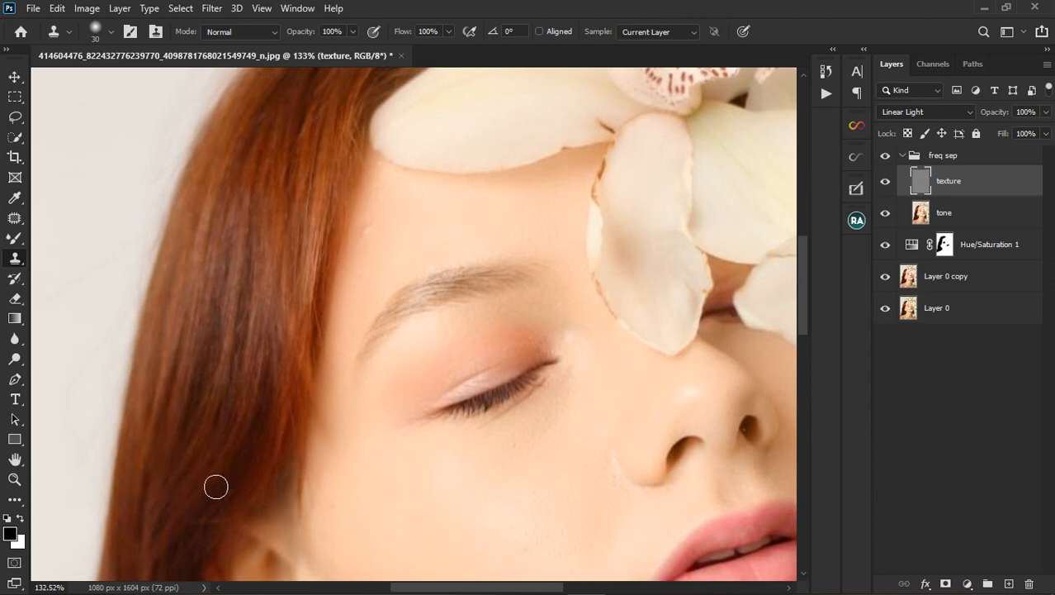
pyautogui.moveTo(209, 535)
pyautogui.mouseDown()
pyautogui.moveTo(202, 553)
pyautogui.moveTo(217, 546)
pyautogui.mouseUp()
pyautogui.keyDown('alt'); pyautogui.click(267, 181); pyautogui.keyUp('alt')
pyautogui.moveTo(293, 182)
pyautogui.mouseDown()
pyautogui.moveTo(280, 319)
pyautogui.moveTo(276, 254)
pyautogui.mouseUp()
pyautogui.keyDown('alt'); pyautogui.click(287, 282); pyautogui.keyUp('alt')
pyautogui.moveTo(281, 377)
pyautogui.mouseDown()
pyautogui.moveTo(257, 420)
pyautogui.moveTo(246, 413)
pyautogui.moveTo(287, 419)
pyautogui.mouseUp()
pyautogui.keyDown('alt'); pyautogui.click(295, 302); pyautogui.keyUp('alt')
pyautogui.moveTo(265, 454); pyautogui.dragTo(235, 486)
pyautogui.keyDown('alt'); pyautogui.click(245, 441); pyautogui.keyUp('alt')
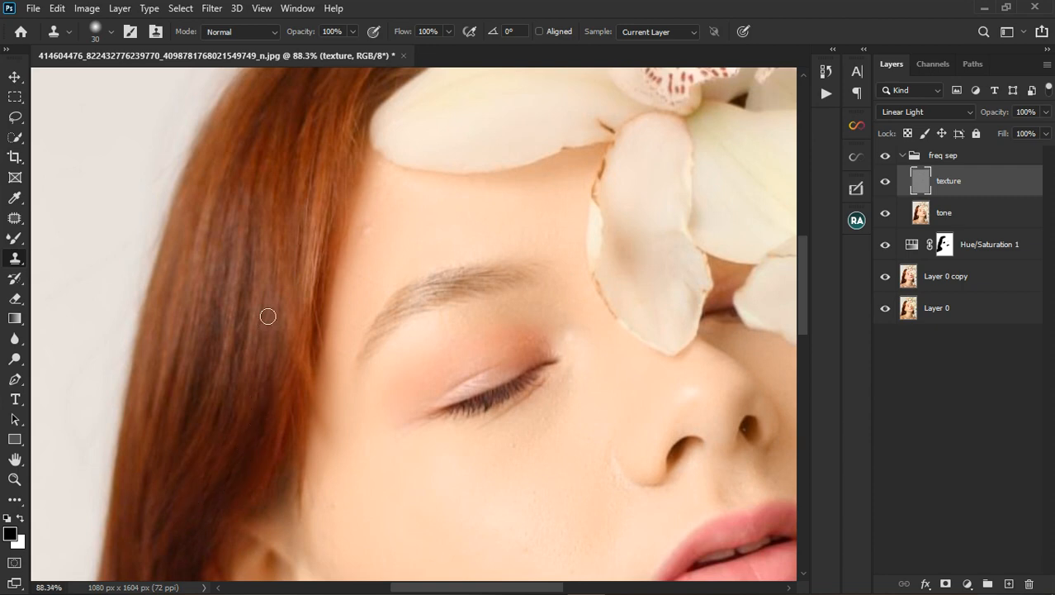
# - Select the tone layer and set up the Mixer Brush at size 25 for the skin along the temple hairline
pyautogui.scroll(-5, 266, 311)
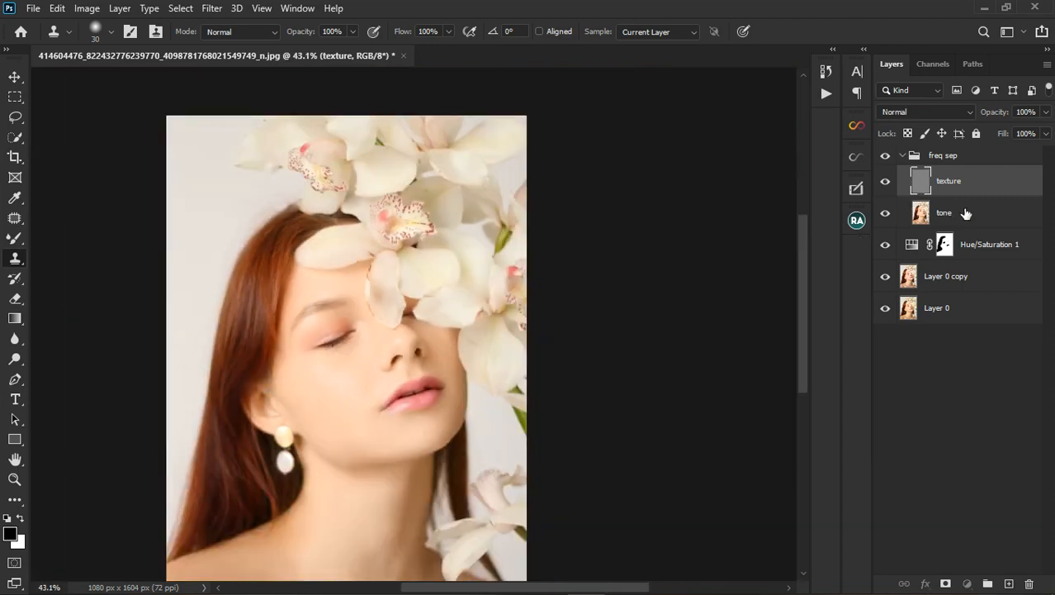
pyautogui.click(958, 212)
pyautogui.click(18, 241)
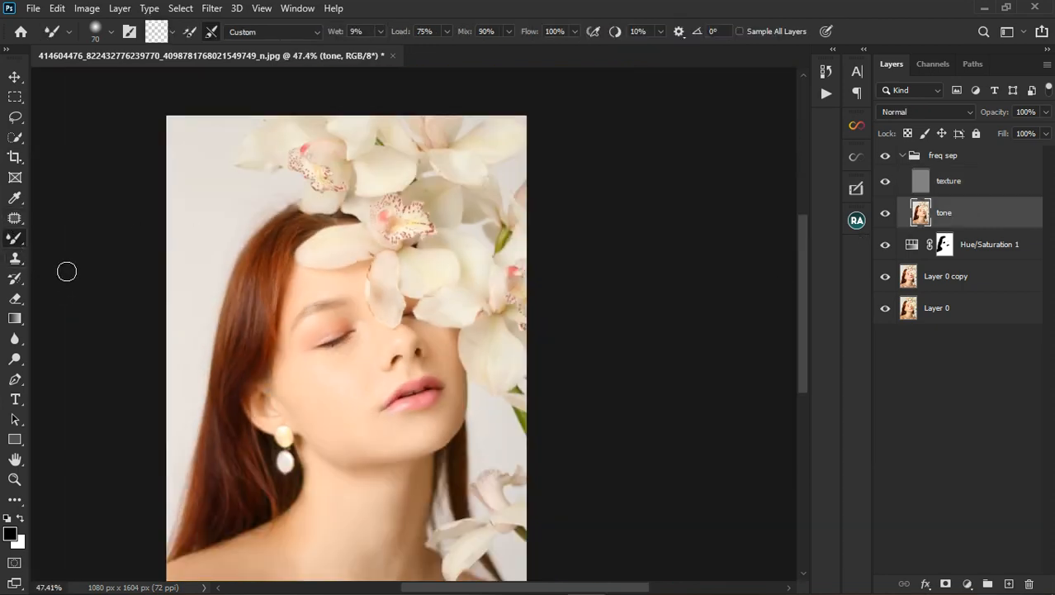
pyautogui.scroll(4, 219, 306)
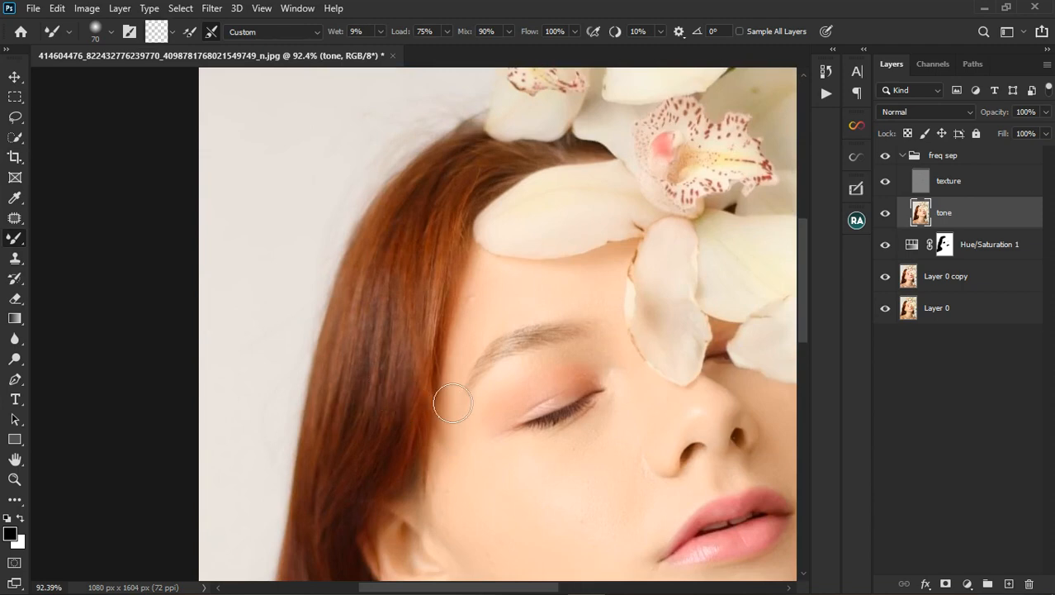
pyautogui.press('[')
pyautogui.press('[')
pyautogui.press('[')
pyautogui.scroll(3, 460, 471)
pyautogui.press('[')
pyautogui.press('[')
pyautogui.press('[')
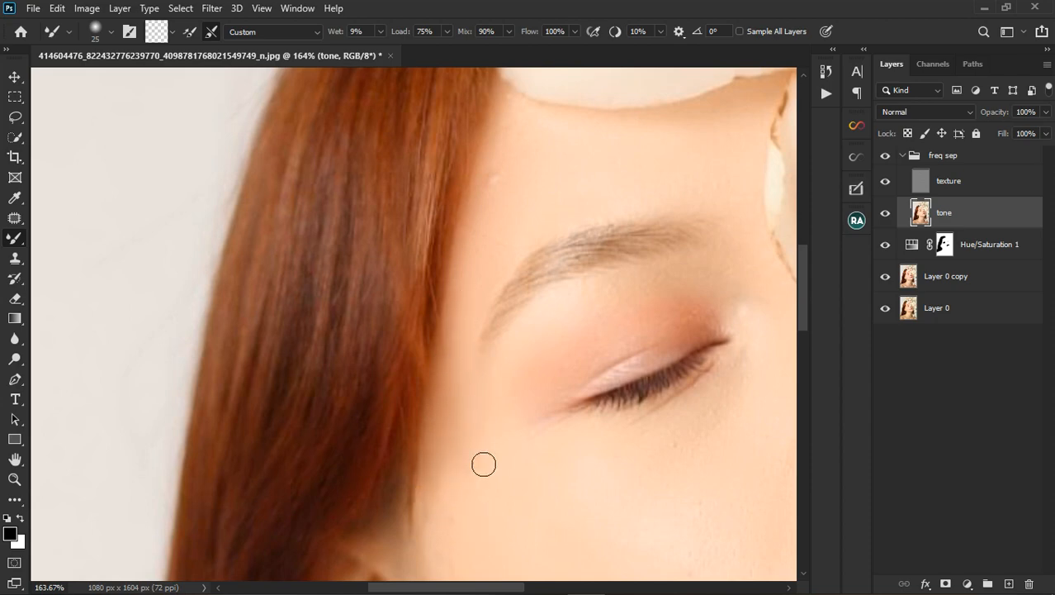
pyautogui.scroll(-5, 453, 398)
pyautogui.scroll(-3, 547, 344)
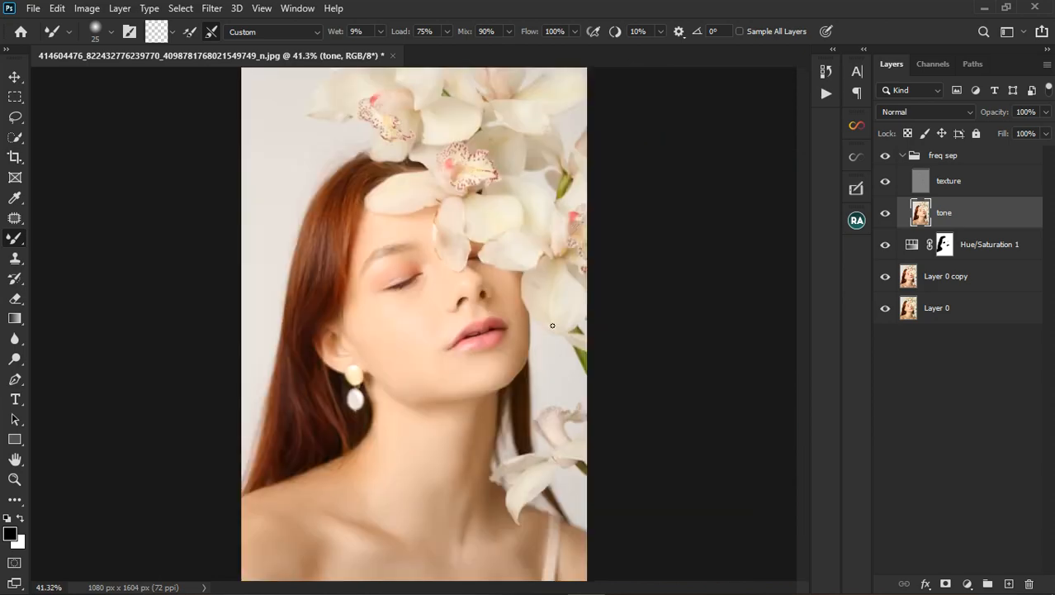
pyautogui.scroll(2, 316, 424)
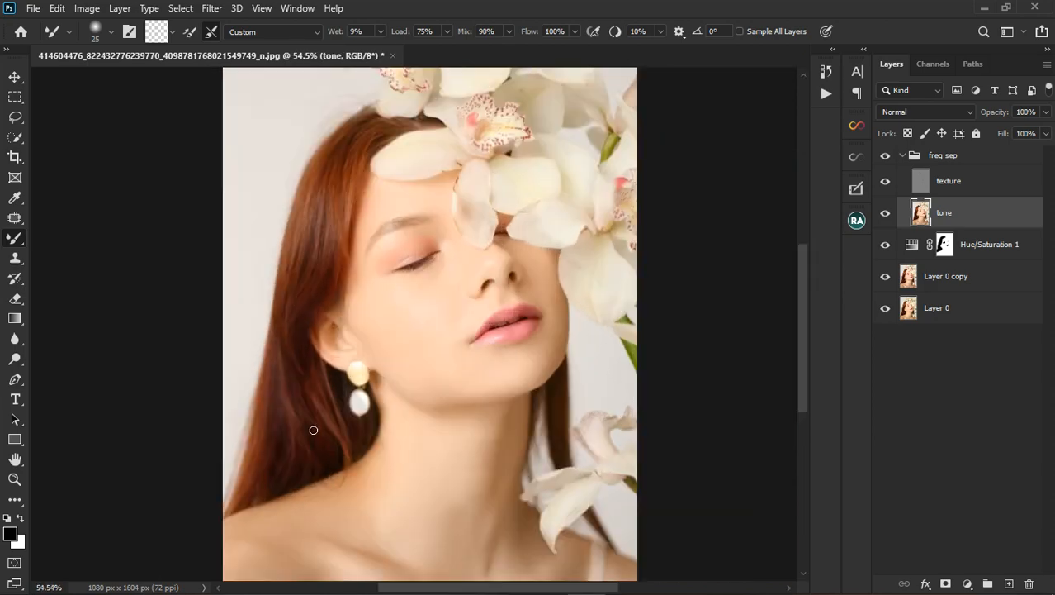
pyautogui.scroll(2, 316, 424)
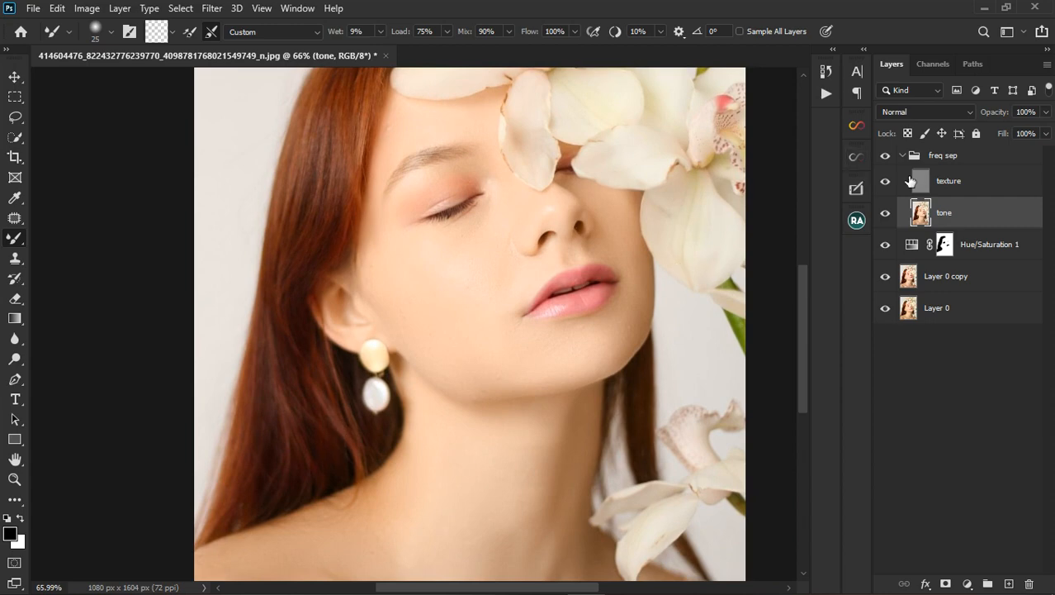
pyautogui.click(962, 184)
pyautogui.click(18, 259)
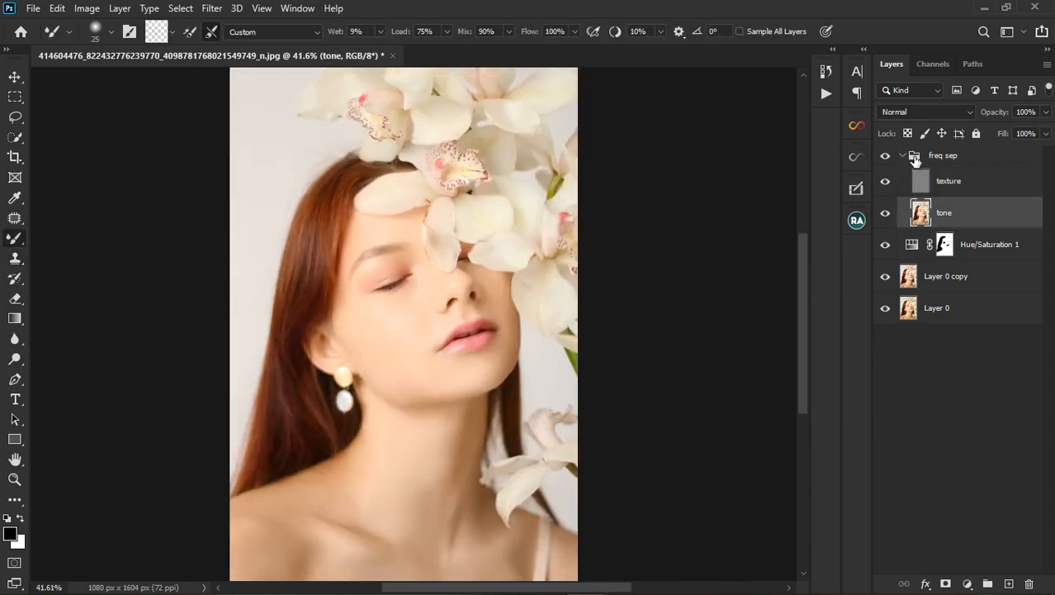
# - Toggle the visibility of the freq sep group to compare the portrait before and after the skin retouching
pyautogui.click(910, 159)
pyautogui.click(887, 157)
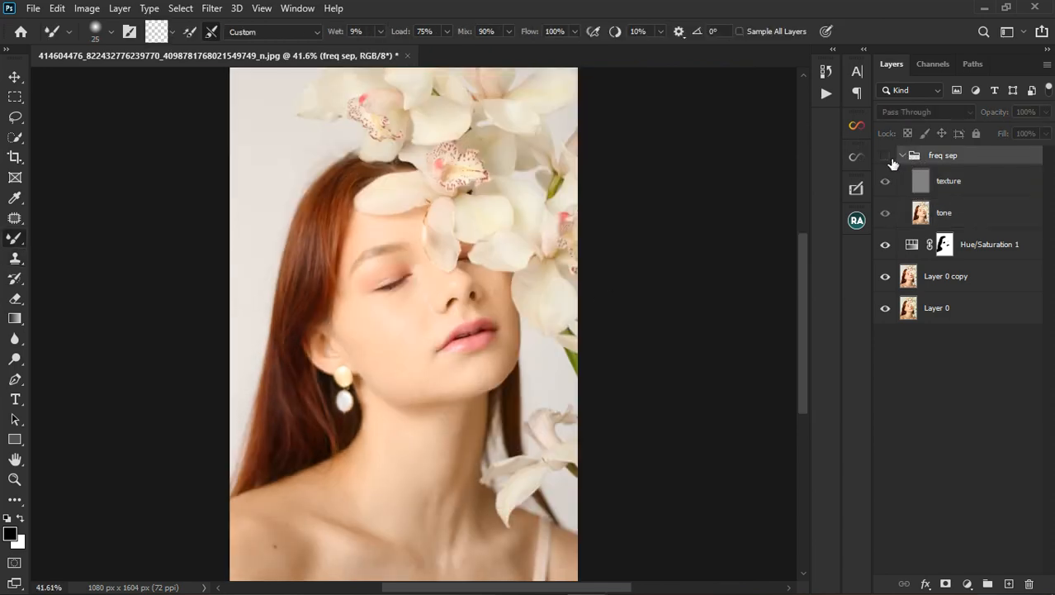
pyautogui.click(891, 159)
pyautogui.click(890, 159)
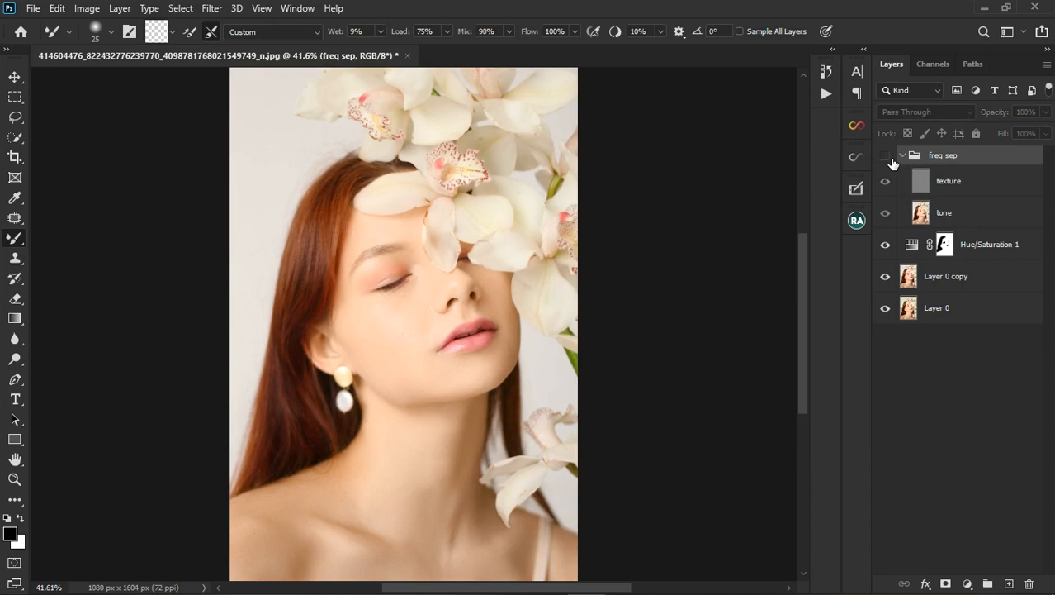
pyautogui.click(890, 159)
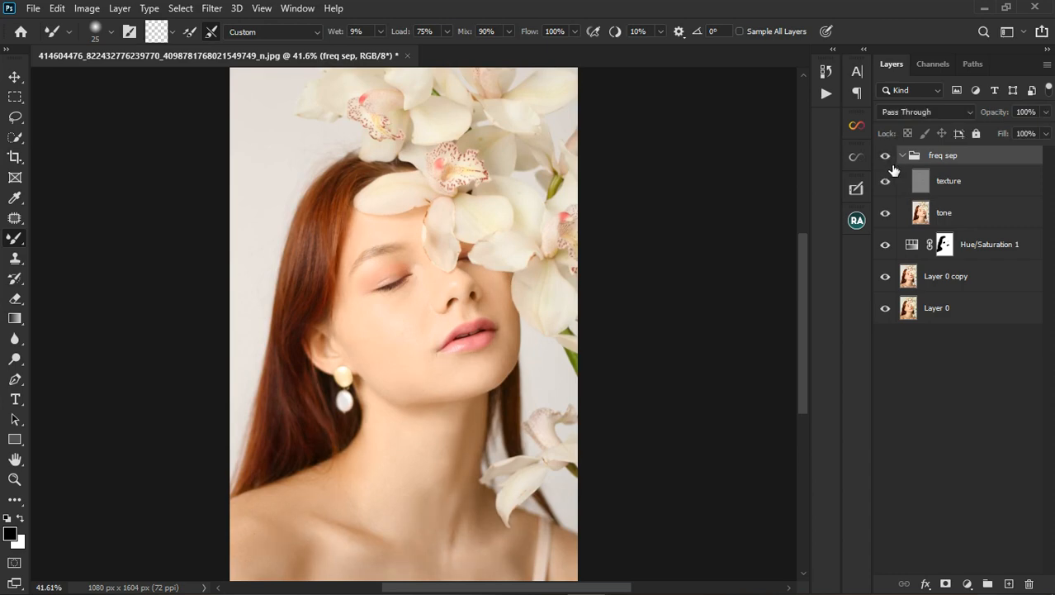
# - Collapse the freq sep group and add a Selective Color adjustment layer above it
pyautogui.click(905, 155)
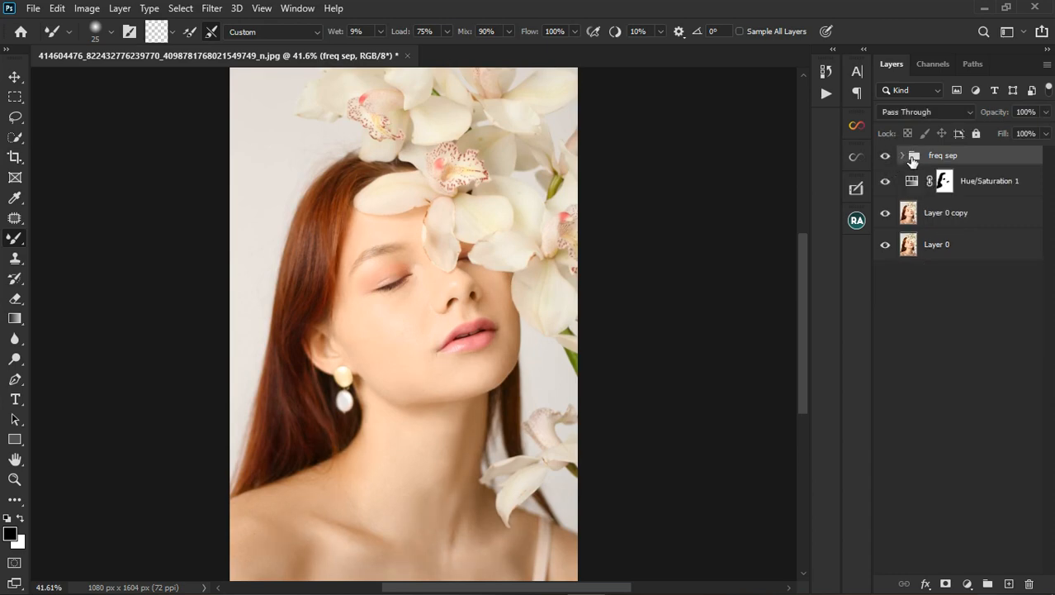
pyautogui.click(967, 584)
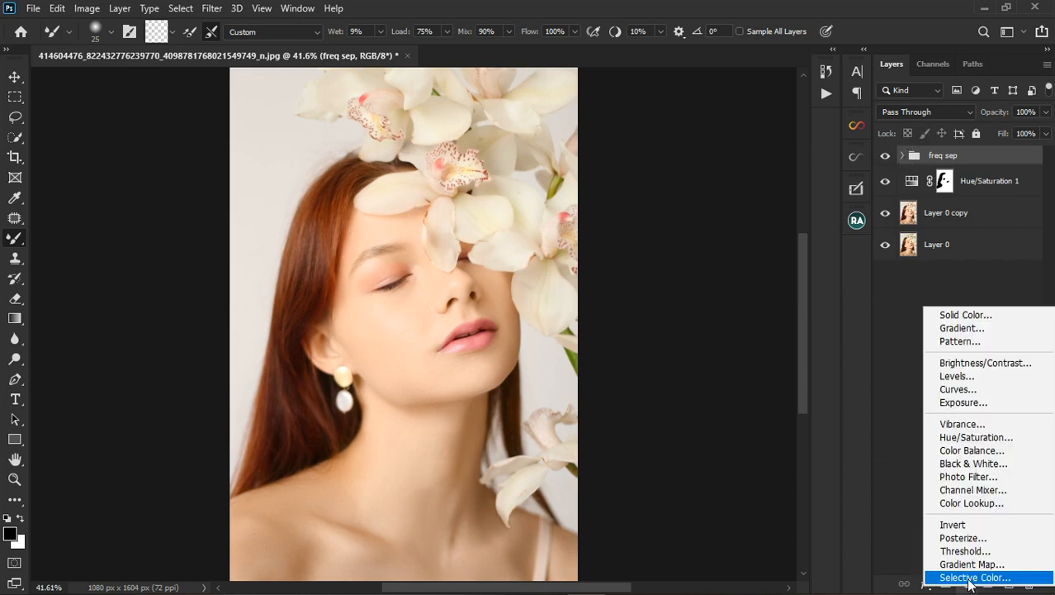
pyautogui.click(970, 577)
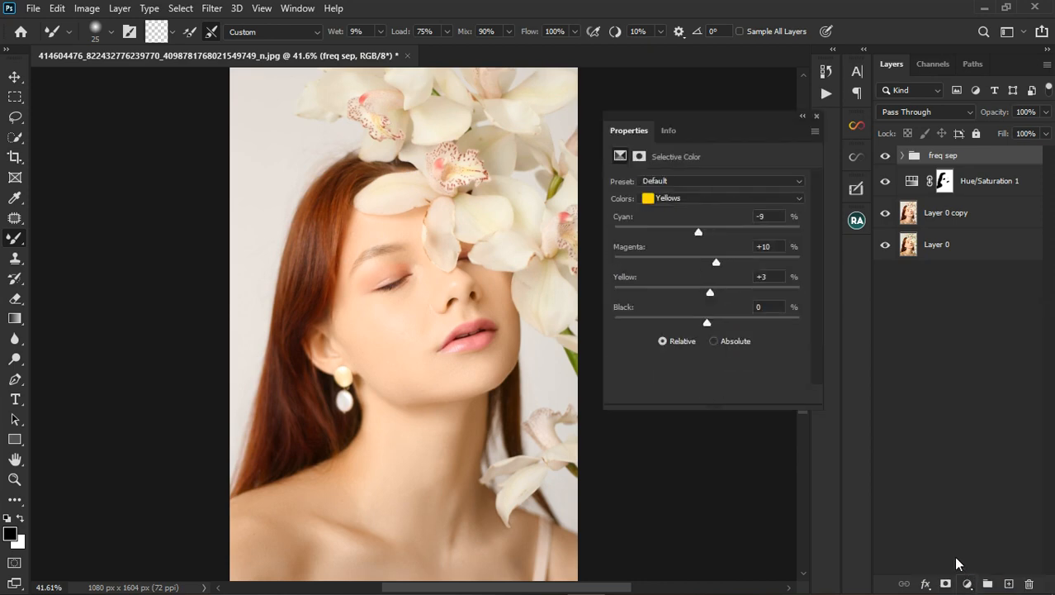
pyautogui.click(817, 116)
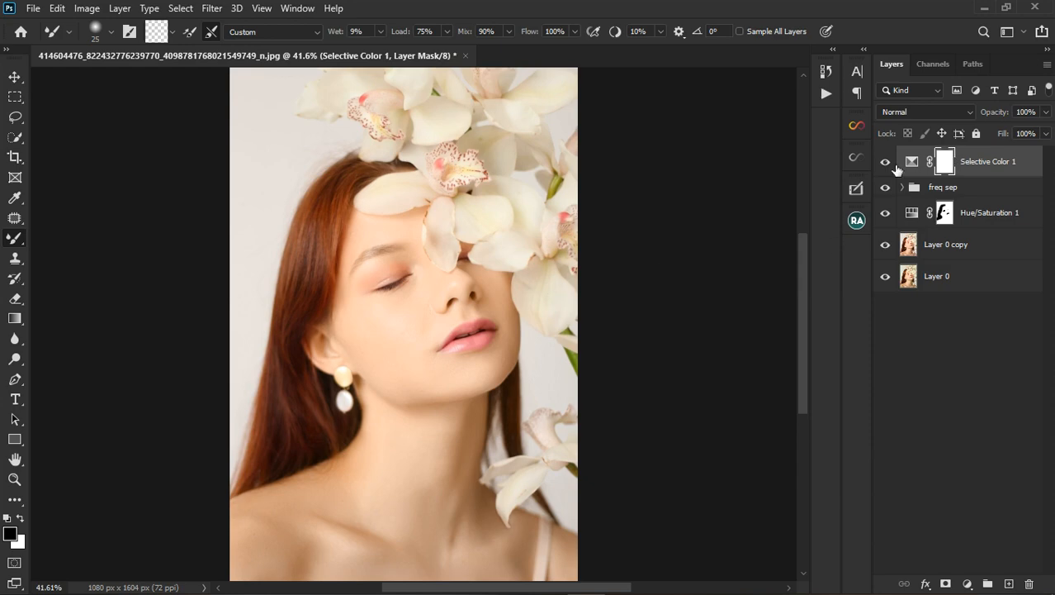
# - In Selective Color 1, set the Greens to Magenta -25% and Yellow -25%, and lower their Cyan slightly
pyautogui.scroll(5, 458, 180)
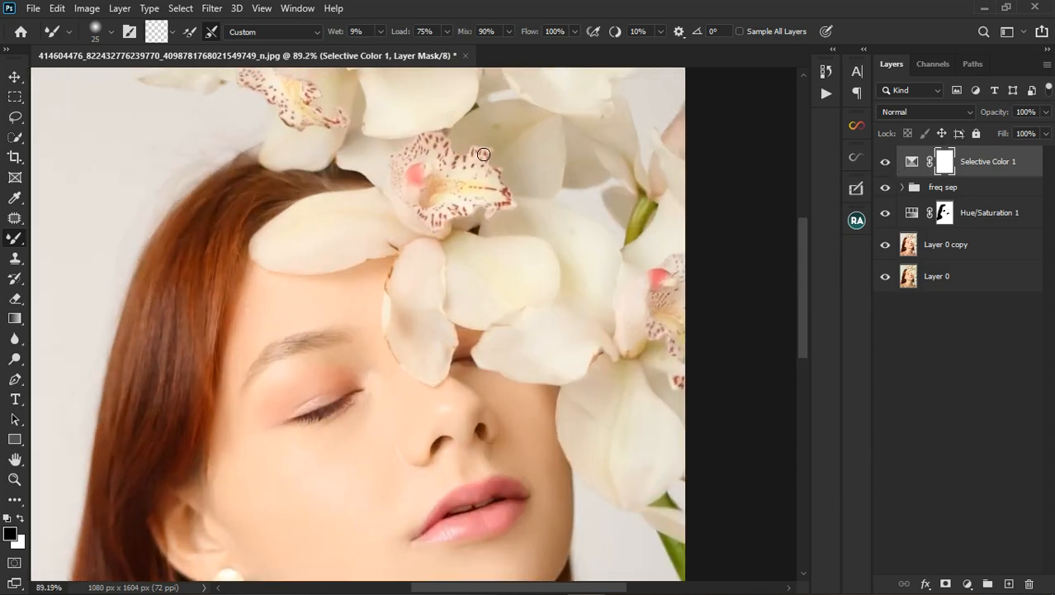
pyautogui.scroll(-5, 484, 164)
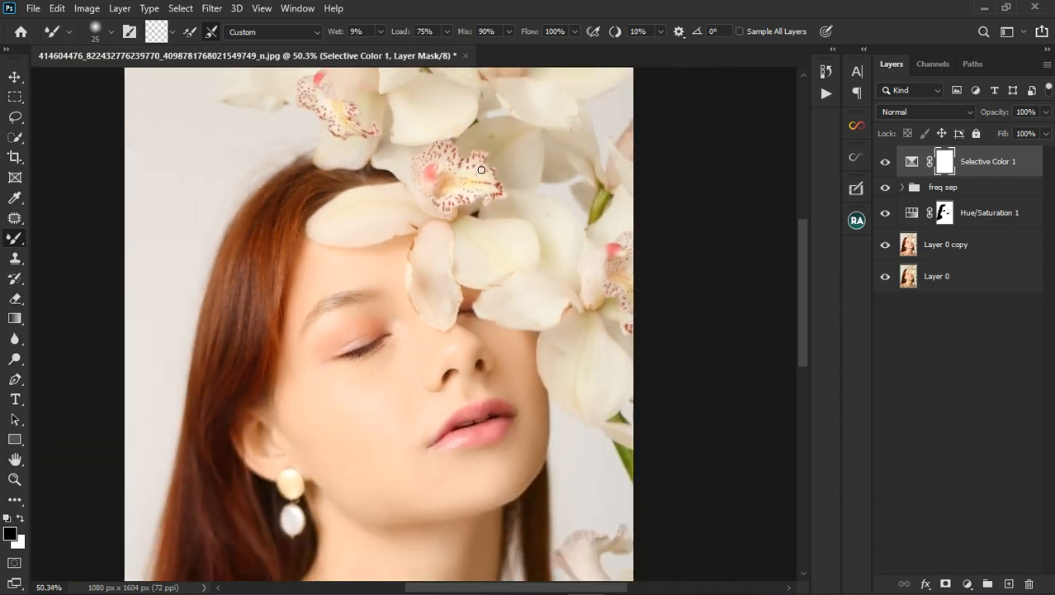
pyautogui.scroll(-1, 480, 171)
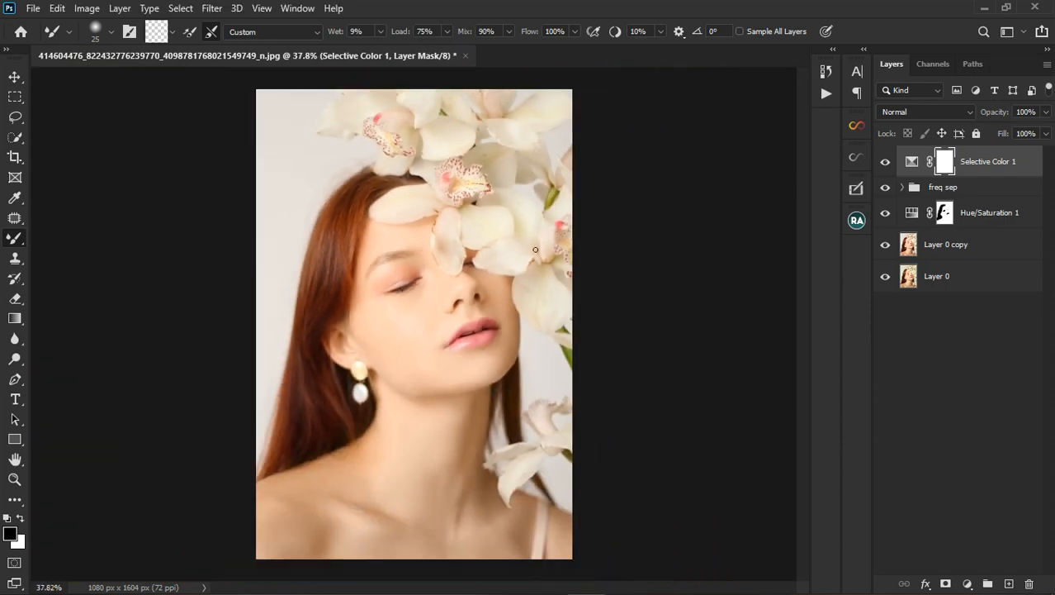
pyautogui.scroll(1, 517, 204)
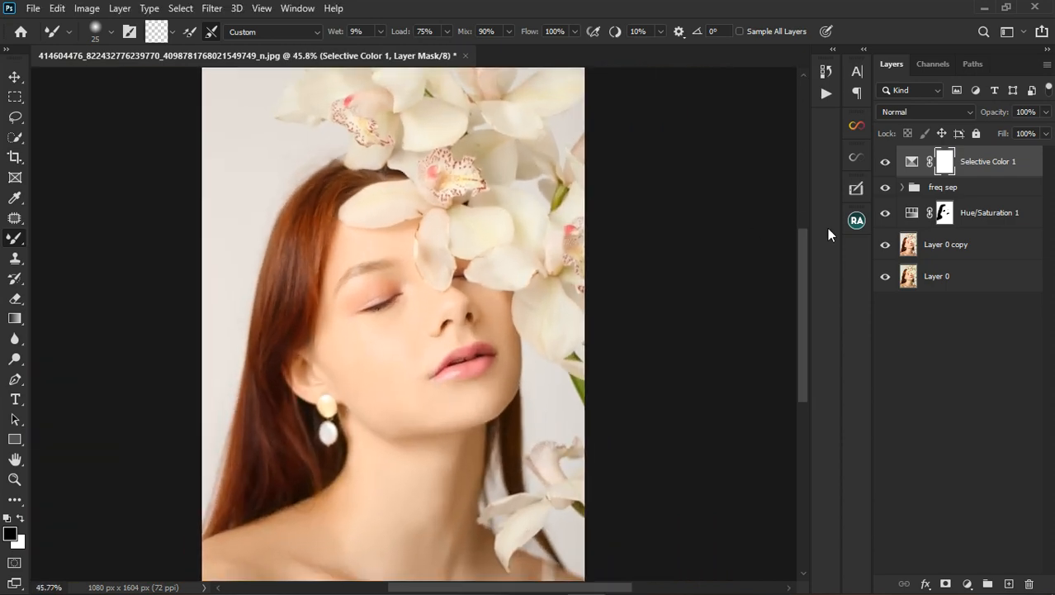
pyautogui.doubleClick(912, 163)
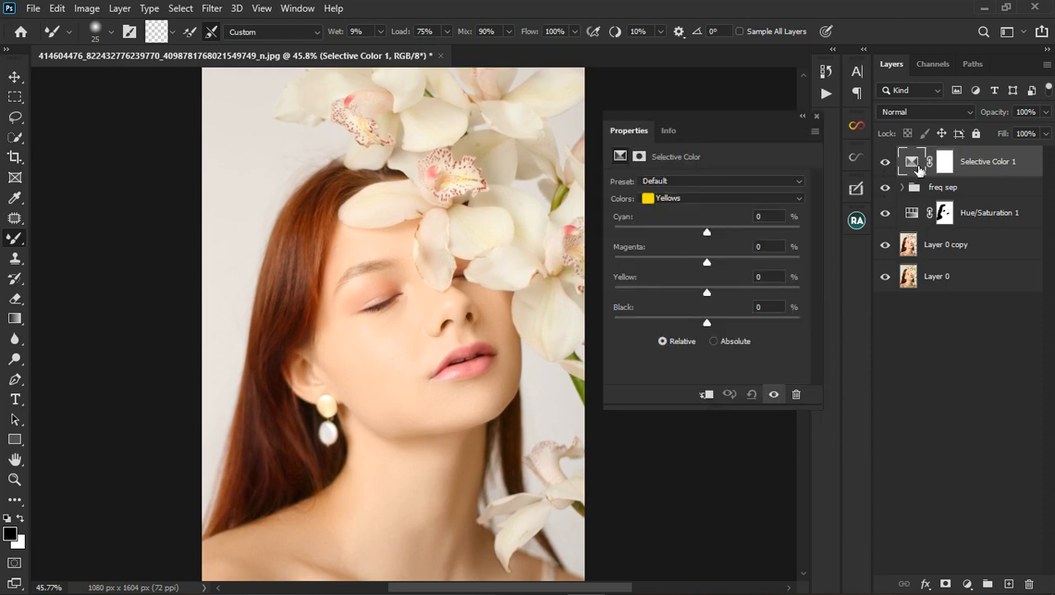
pyautogui.click(674, 199)
pyautogui.click(672, 236)
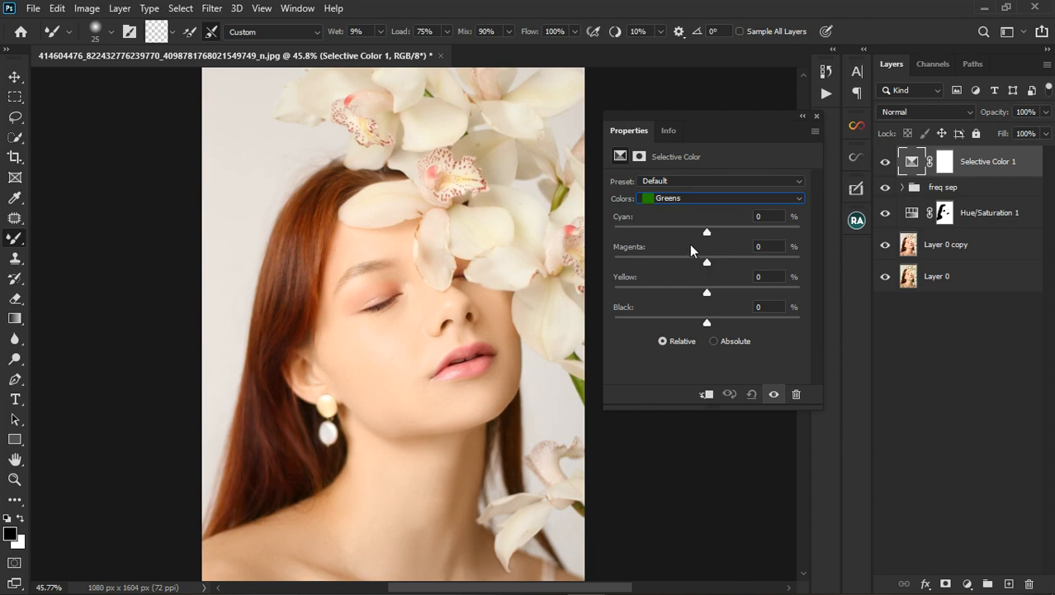
pyautogui.moveTo(708, 263); pyautogui.dragTo(736, 261)
pyautogui.moveTo(740, 258); pyautogui.dragTo(685, 257)
pyautogui.moveTo(707, 295); pyautogui.dragTo(684, 292)
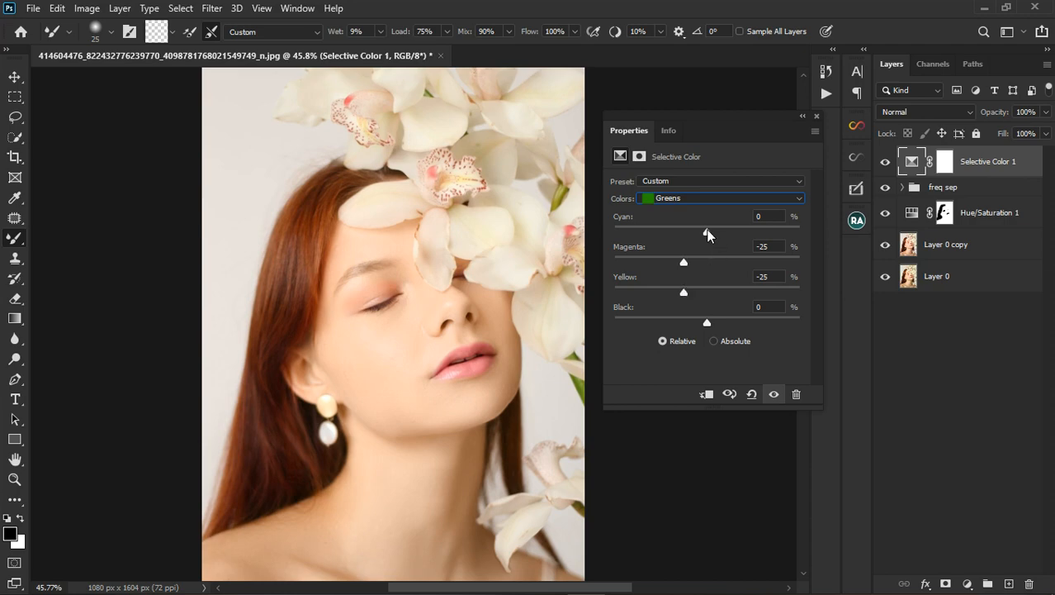
pyautogui.moveTo(707, 232); pyautogui.dragTo(694, 236)
# - For the Reds in the Selective Color adjustment, lower Cyan slightly and set Yellow to 0%
pyautogui.click(706, 202)
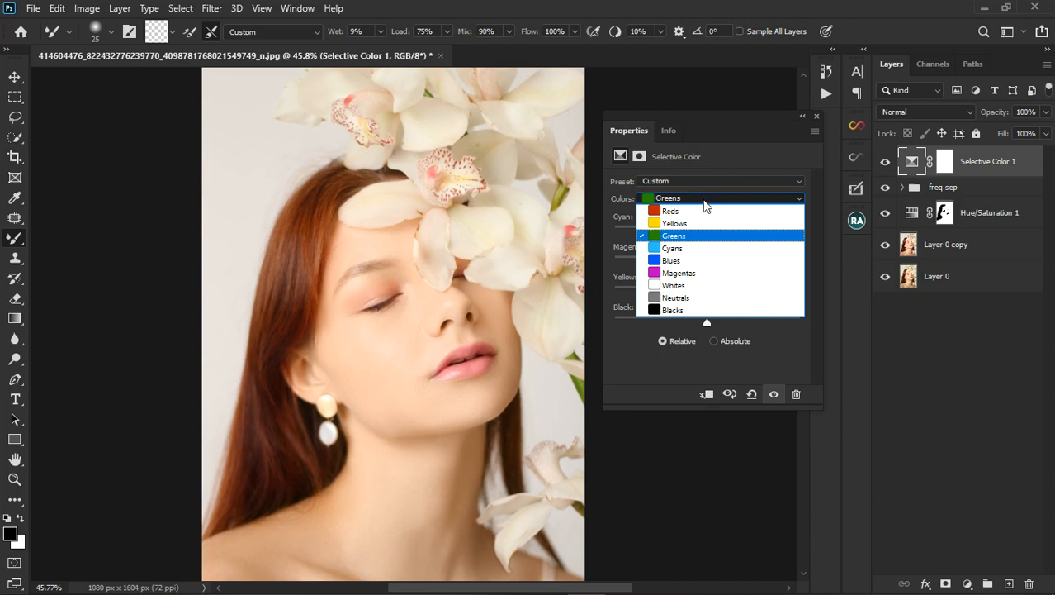
pyautogui.click(702, 213)
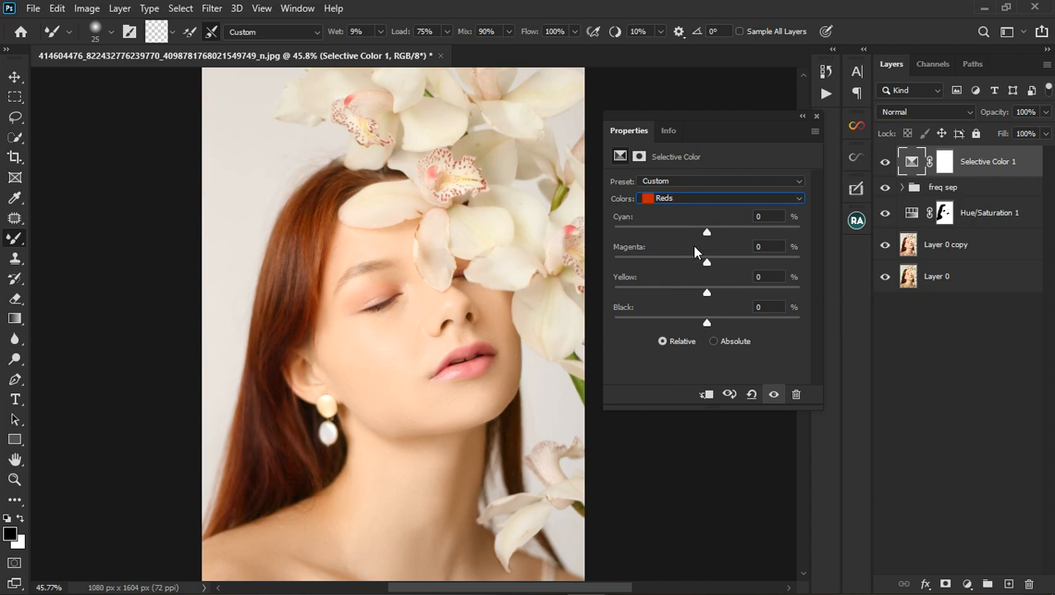
pyautogui.moveTo(707, 232); pyautogui.dragTo(692, 234)
pyautogui.moveTo(707, 294)
pyautogui.mouseDown()
pyautogui.moveTo(683, 294)
pyautogui.moveTo(752, 295)
pyautogui.moveTo(711, 304)
pyautogui.mouseUp()
pyautogui.click(756, 277)
pyautogui.write('0')
# - Reduce the Yellow amount in the Yellows range of the Selective Color adjustment
pyautogui.click(688, 207)
pyautogui.click(682, 233)
pyautogui.moveTo(718, 293); pyautogui.dragTo(696, 299)
# - Set the Whites of the Selective Color adjustment to Cyan +15%, Yellow +7% and Black +23%
pyautogui.click(686, 200)
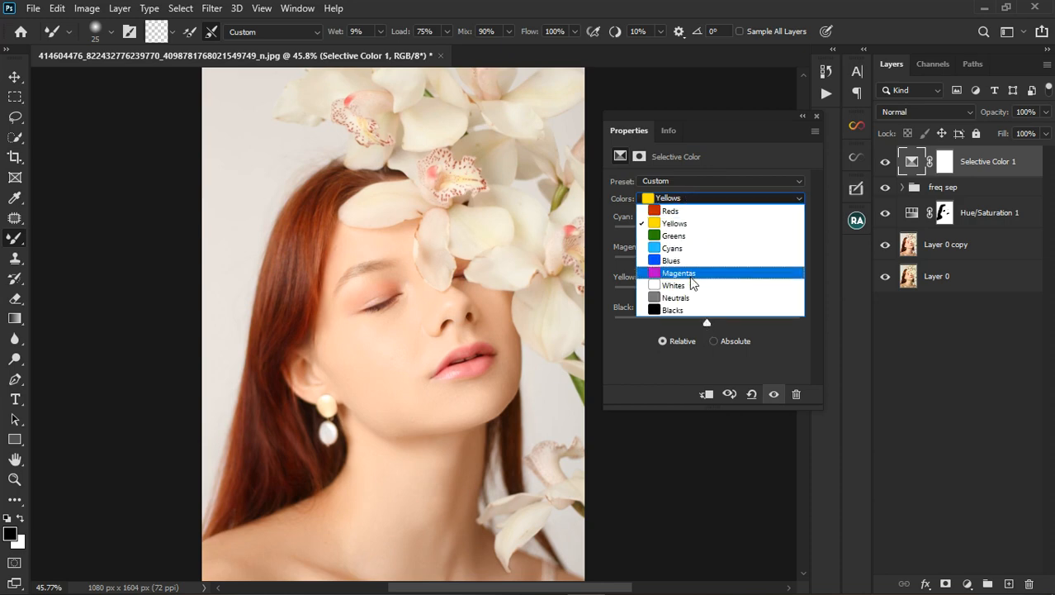
pyautogui.click(691, 286)
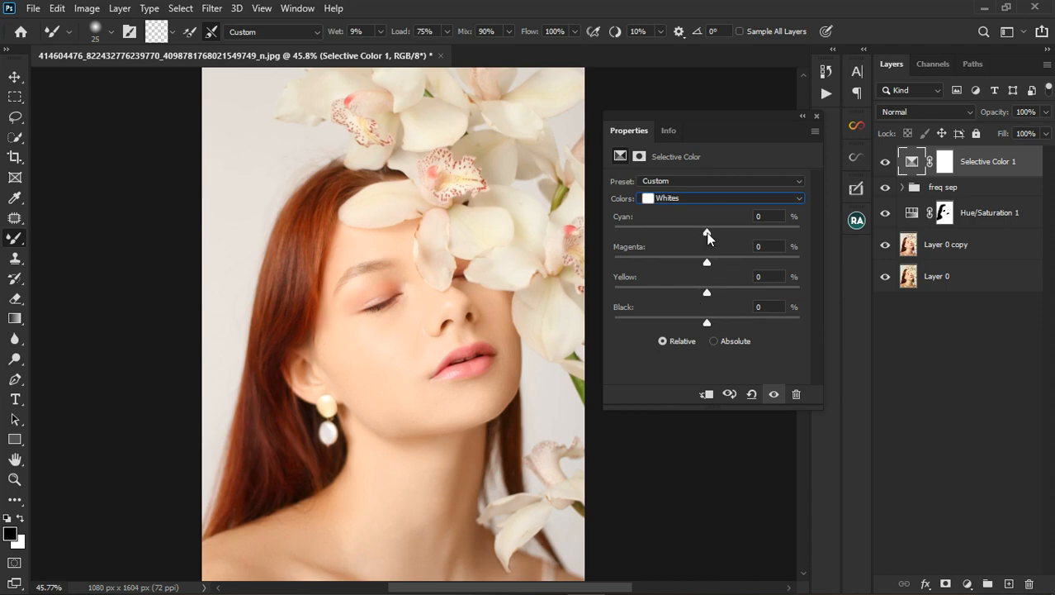
pyautogui.moveTo(707, 294); pyautogui.dragTo(715, 299)
pyautogui.moveTo(707, 232)
pyautogui.mouseDown()
pyautogui.moveTo(695, 232)
pyautogui.moveTo(725, 235)
pyautogui.mouseUp()
pyautogui.moveTo(706, 323); pyautogui.dragTo(735, 327)
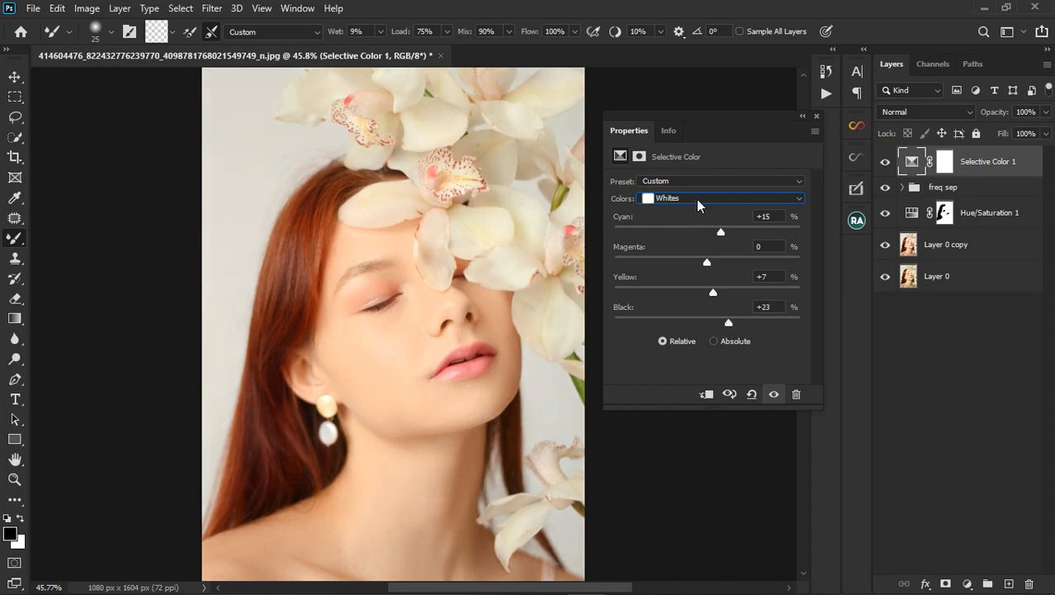
# - Lower the Black amount slightly in the Blacks range of the Selective Color adjustment
pyautogui.click(698, 201)
pyautogui.click(693, 308)
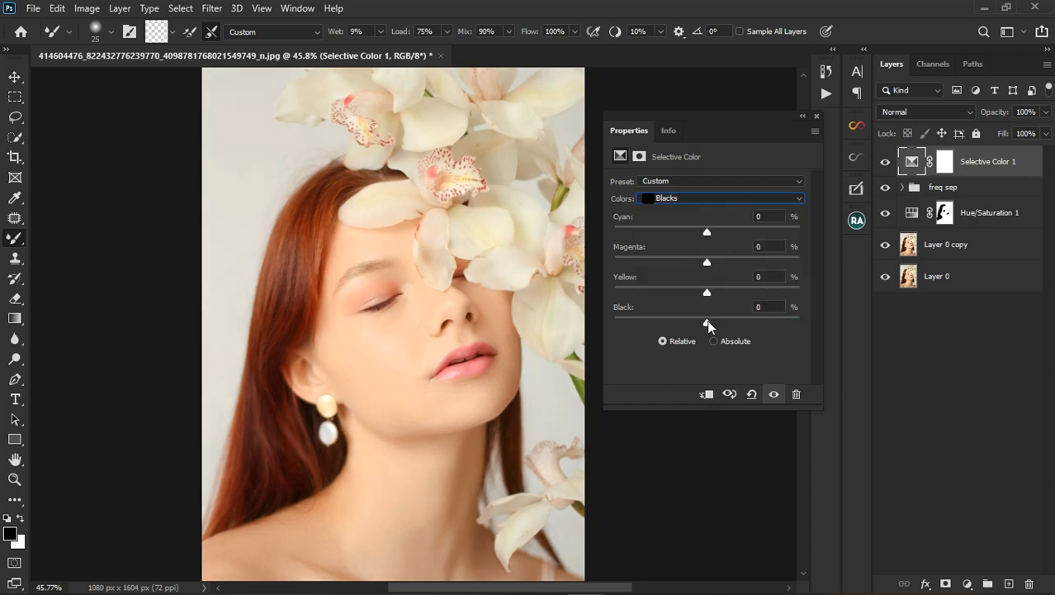
pyautogui.moveTo(717, 322); pyautogui.dragTo(698, 322)
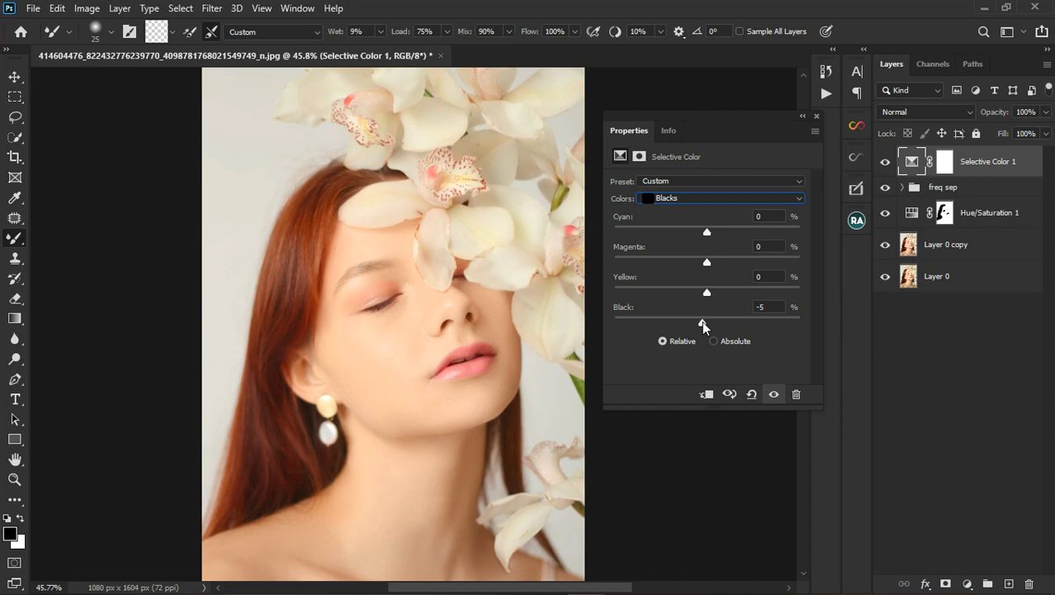
pyautogui.moveTo(704, 323)
pyautogui.mouseDown()
pyautogui.moveTo(722, 322)
pyautogui.moveTo(699, 321)
pyautogui.mouseUp()
# - For the Neutrals in the Selective Color adjustment, lower Black slightly, fine-tune Yellow and raise Cyan a little
pyautogui.click(695, 198)
pyautogui.click(690, 298)
pyautogui.moveTo(707, 321); pyautogui.dragTo(704, 319)
pyautogui.moveTo(709, 297)
pyautogui.mouseDown()
pyautogui.moveTo(698, 296)
pyautogui.moveTo(708, 296)
pyautogui.mouseUp()
pyautogui.moveTo(707, 232); pyautogui.dragTo(717, 234)
pyautogui.click(814, 118)
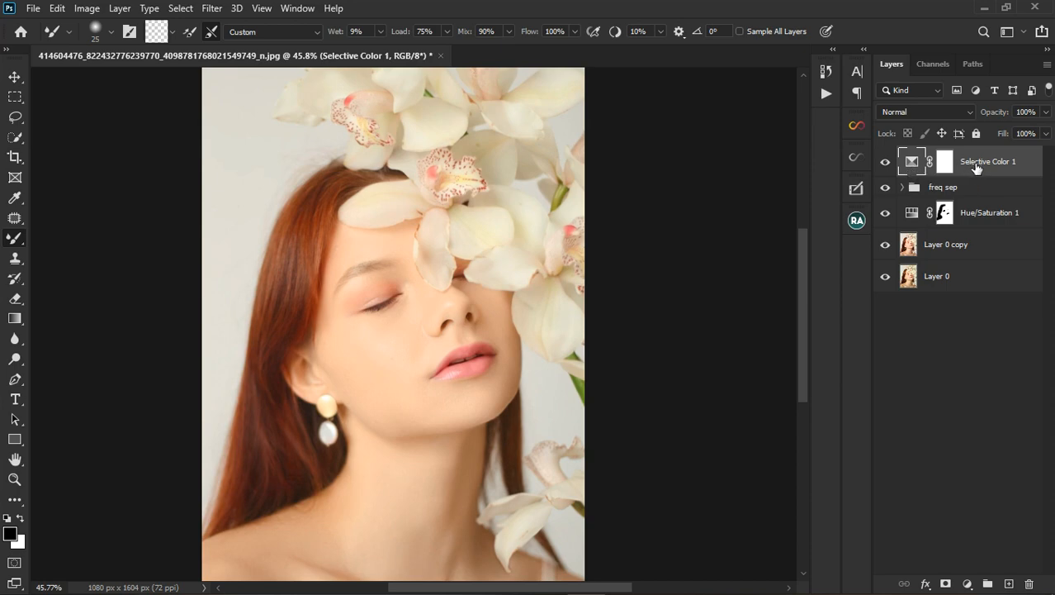
# - Stamp all visible layers into a new top layer and hide the layers between it and Layer 0 to compare with the original
pyautogui.hotkey('ctrl', 'shift', 'alt', 'e')
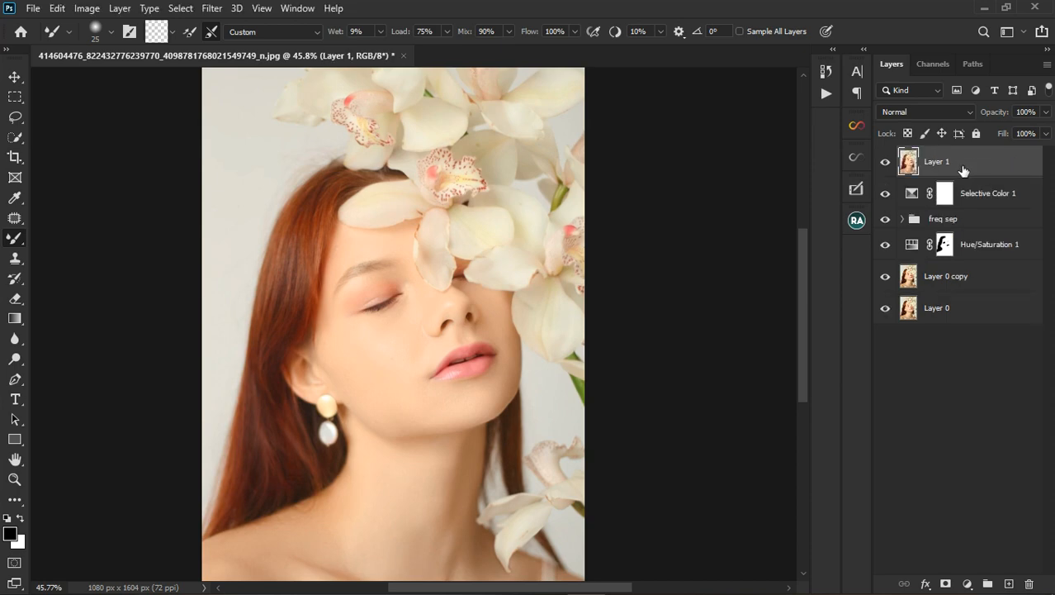
pyautogui.moveTo(885, 194); pyautogui.dragTo(893, 170)
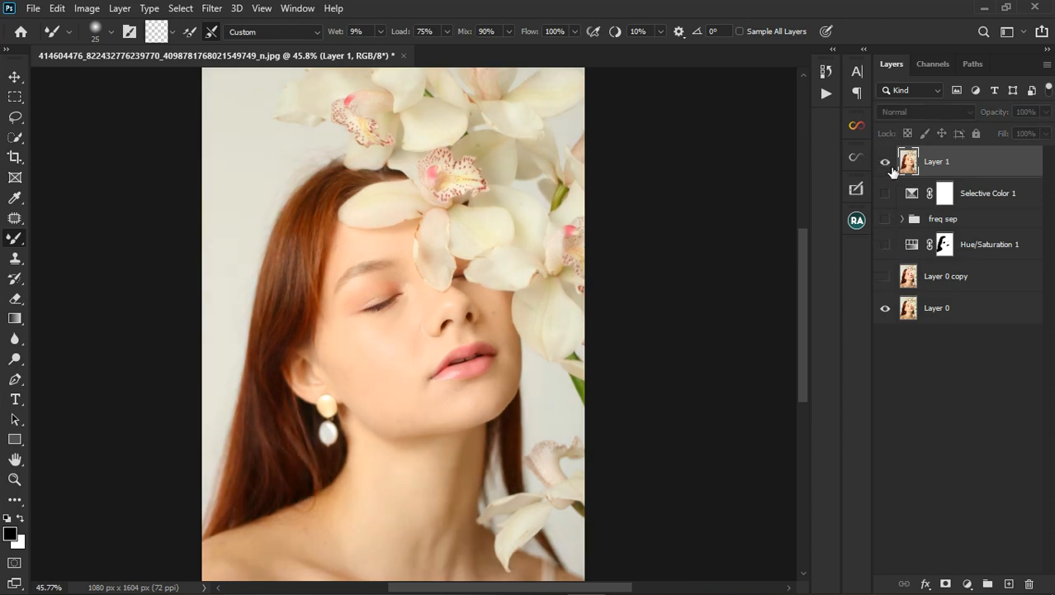
pyautogui.click(887, 163)
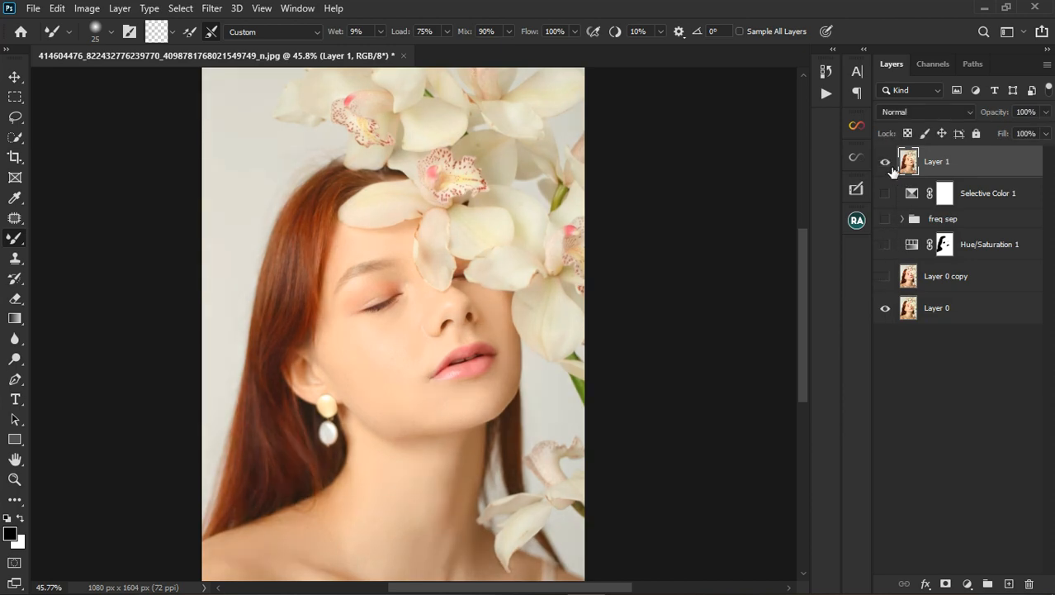
# - Open the Camera Raw Filter on Layer 1 and set Shadows -7, Highlights +10, Blacks -4 and Texture +3
pyautogui.click(212, 10)
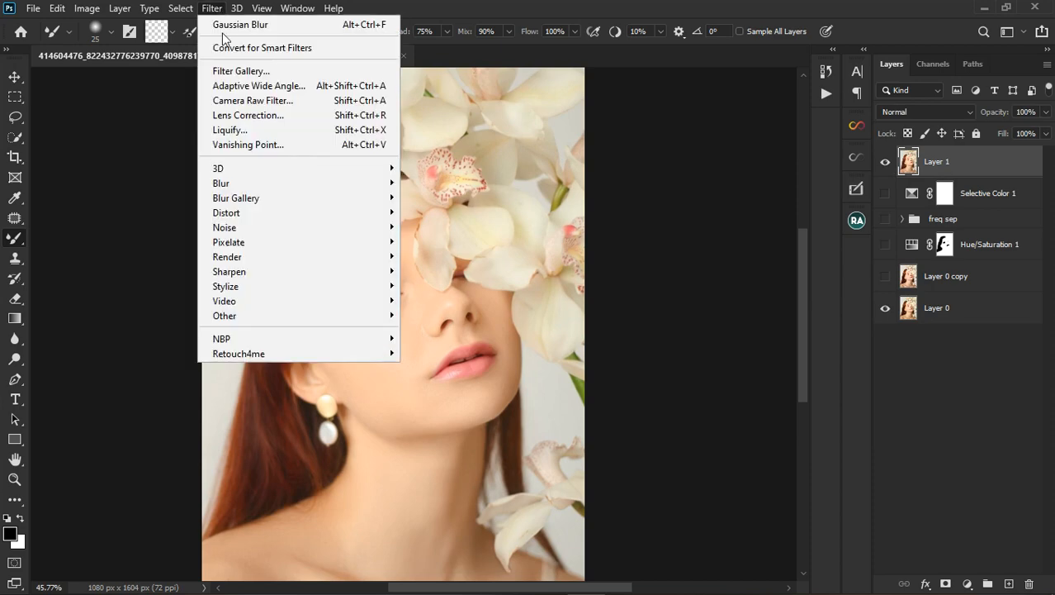
pyautogui.click(252, 101)
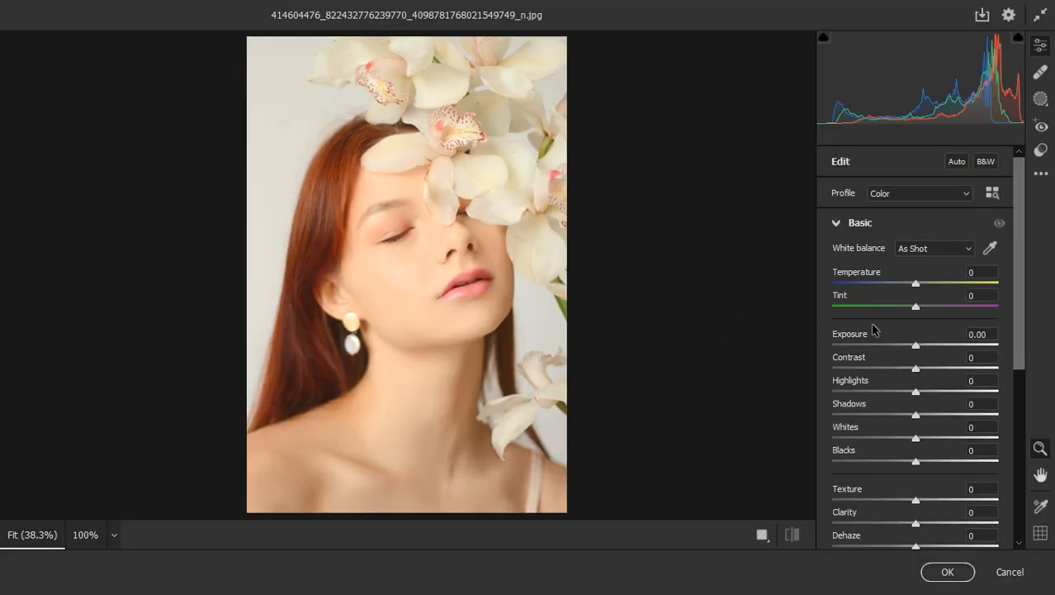
pyautogui.scroll(-2, 911, 402)
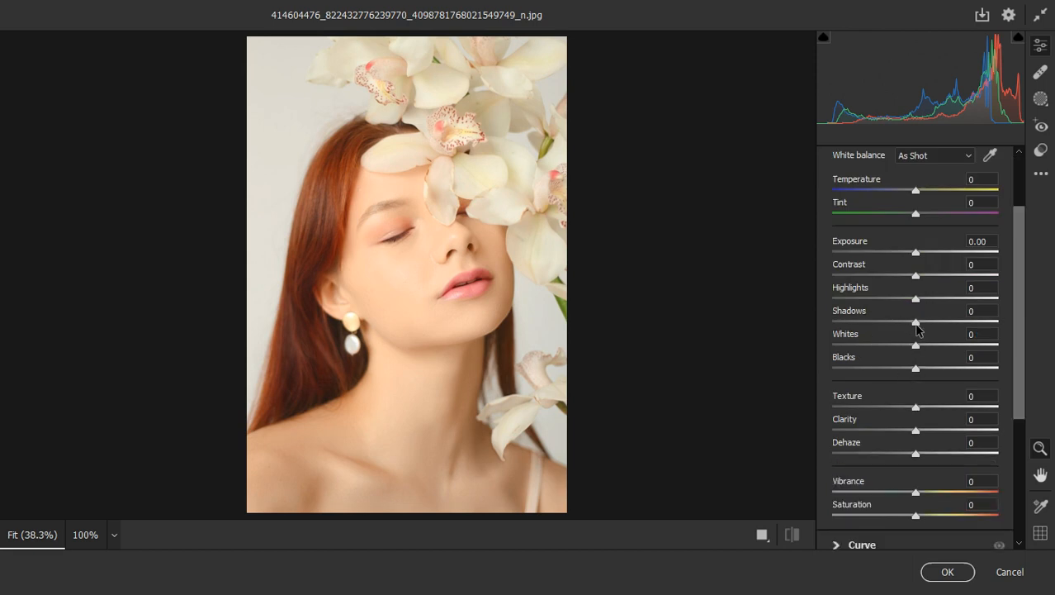
pyautogui.moveTo(917, 330); pyautogui.dragTo(912, 332)
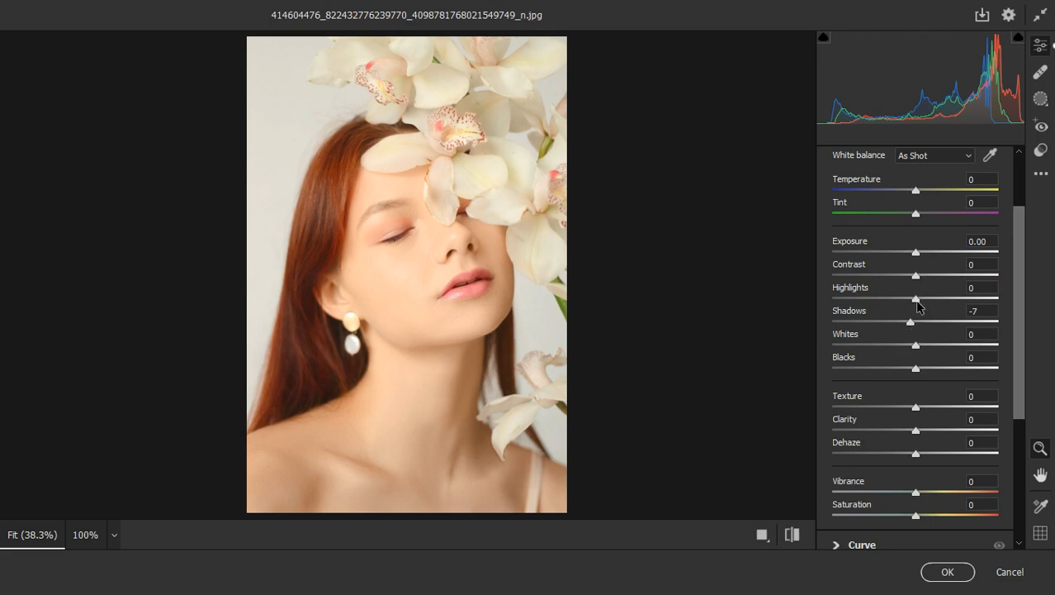
pyautogui.moveTo(917, 300); pyautogui.dragTo(924, 303)
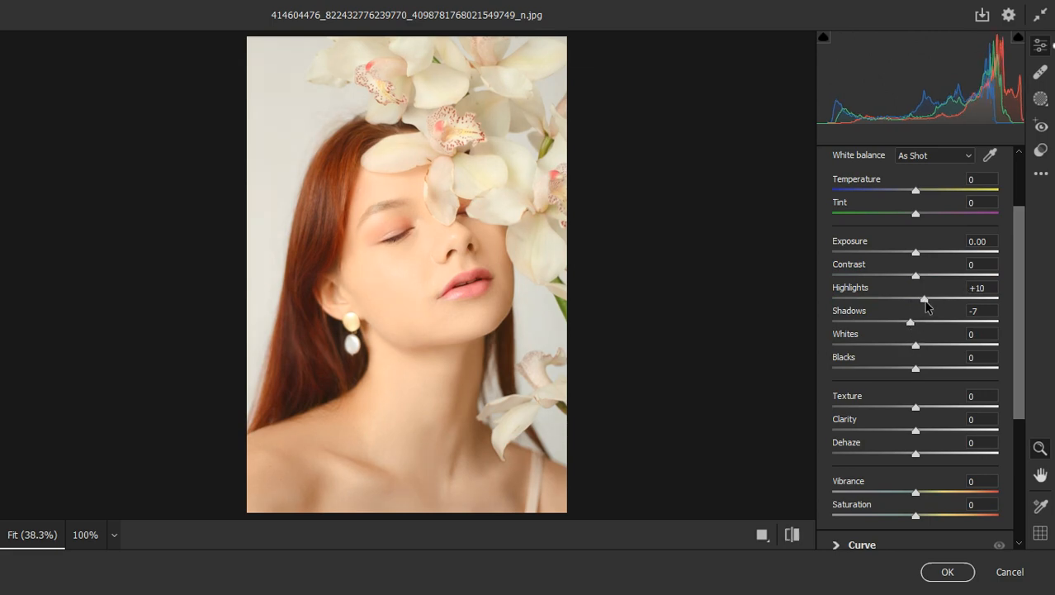
pyautogui.moveTo(918, 374); pyautogui.dragTo(916, 374)
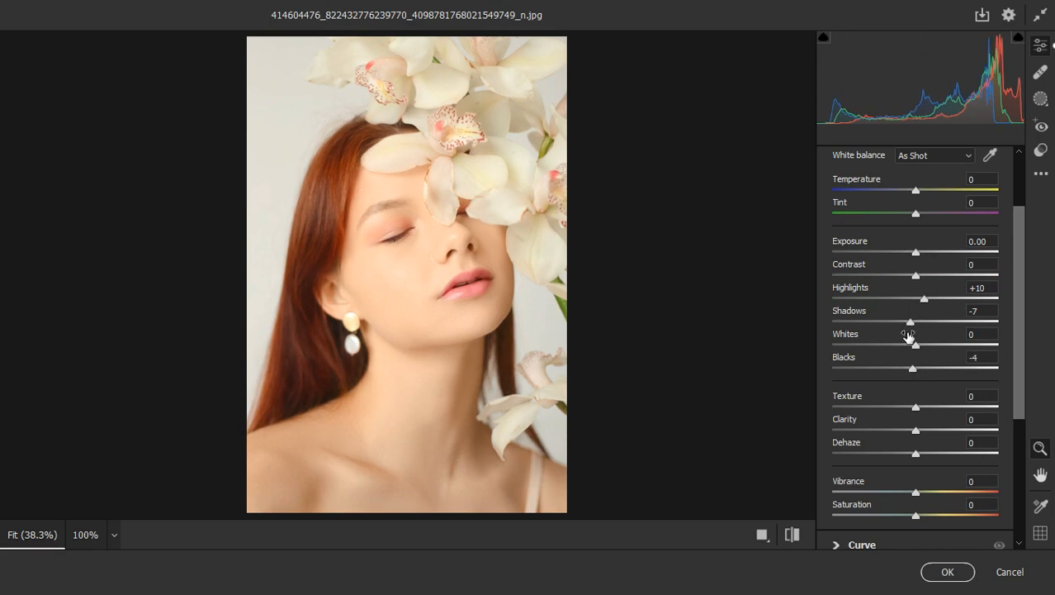
pyautogui.moveTo(920, 413); pyautogui.dragTo(922, 413)
# - In the Camera Raw parametric curve, set Highlights to +4 and lower Darks slightly
pyautogui.scroll(2, 869, 183)
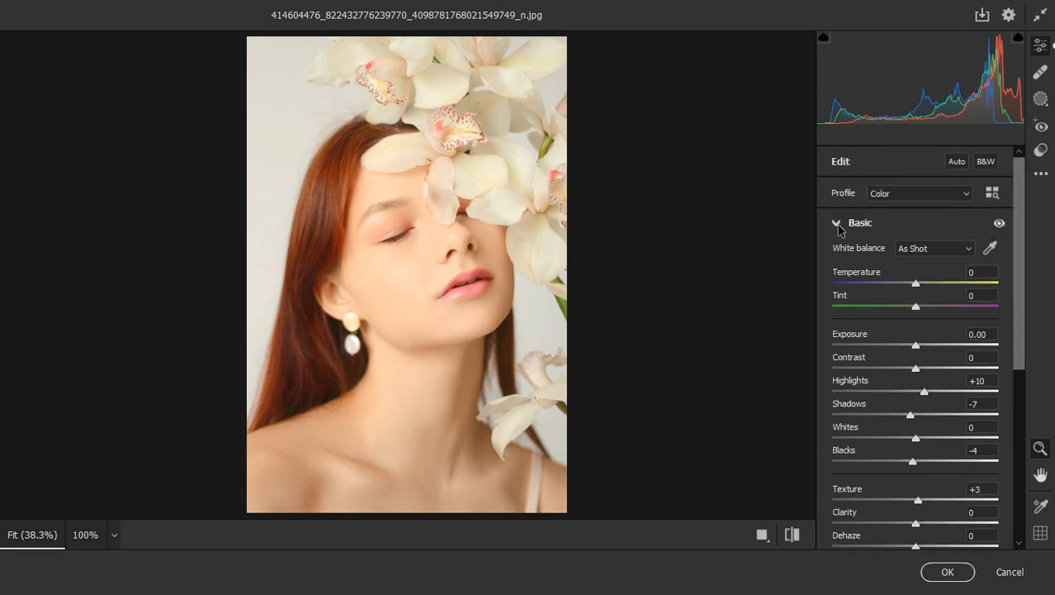
pyautogui.click(837, 223)
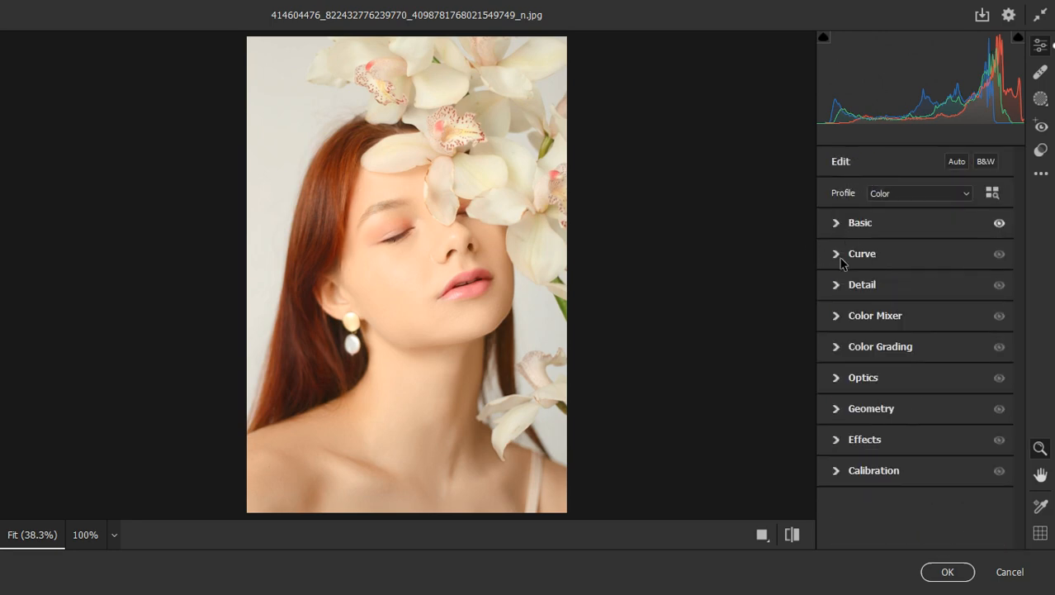
pyautogui.click(841, 256)
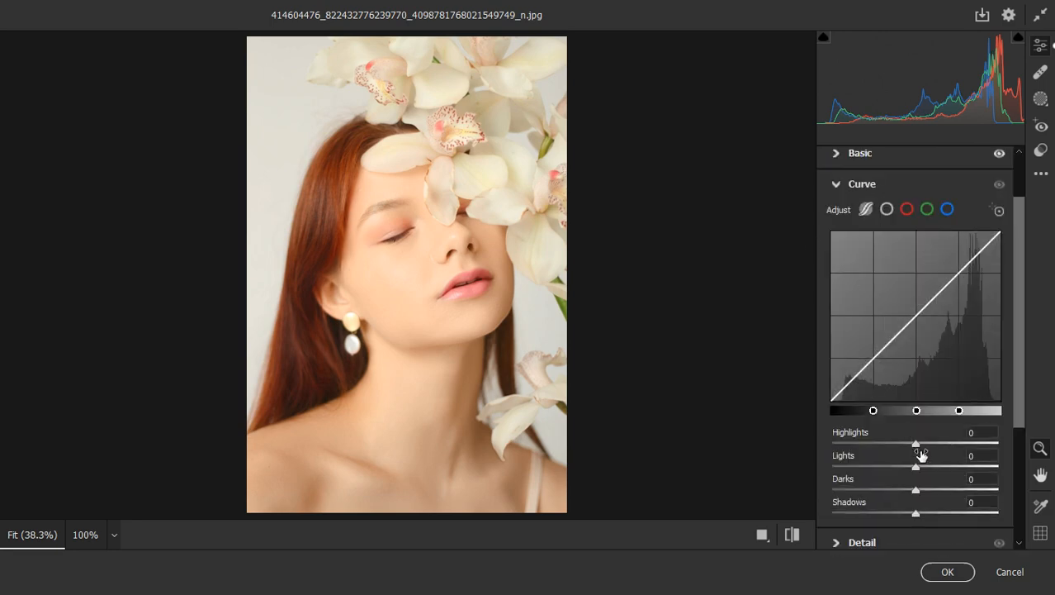
pyautogui.moveTo(916, 444); pyautogui.dragTo(919, 444)
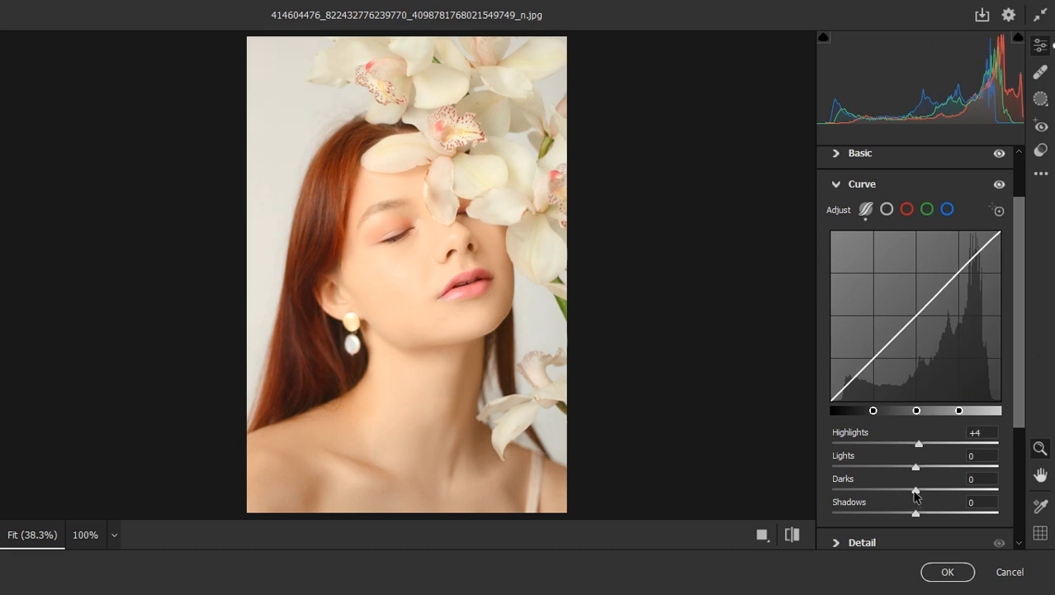
pyautogui.moveTo(913, 492); pyautogui.dragTo(912, 493)
pyautogui.click(837, 187)
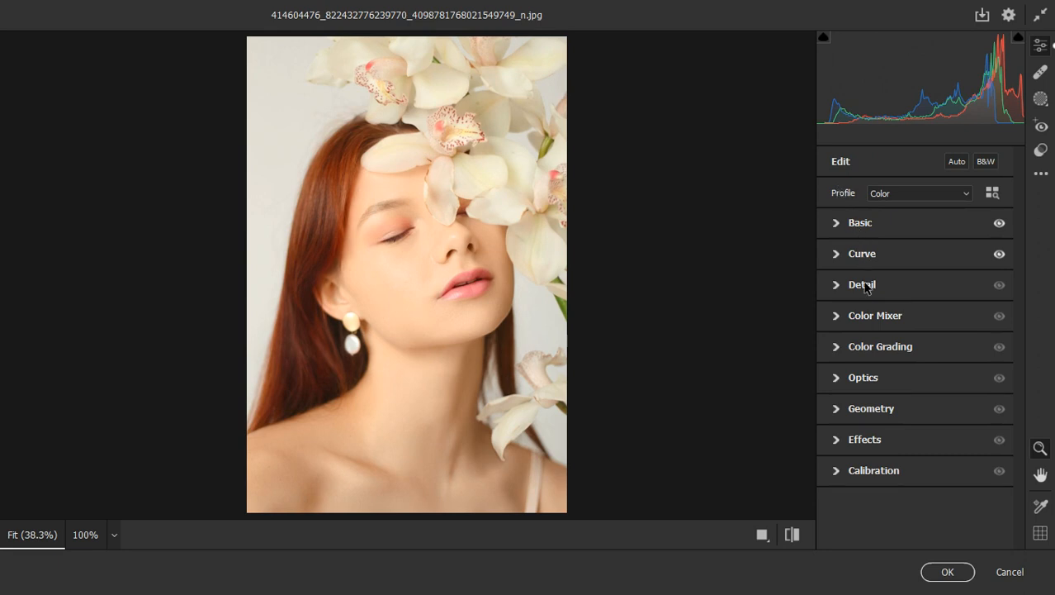
# - In the Color Mixer hue settings, set Reds to -11, Yellows to -11 and Oranges to +7
pyautogui.click(836, 317)
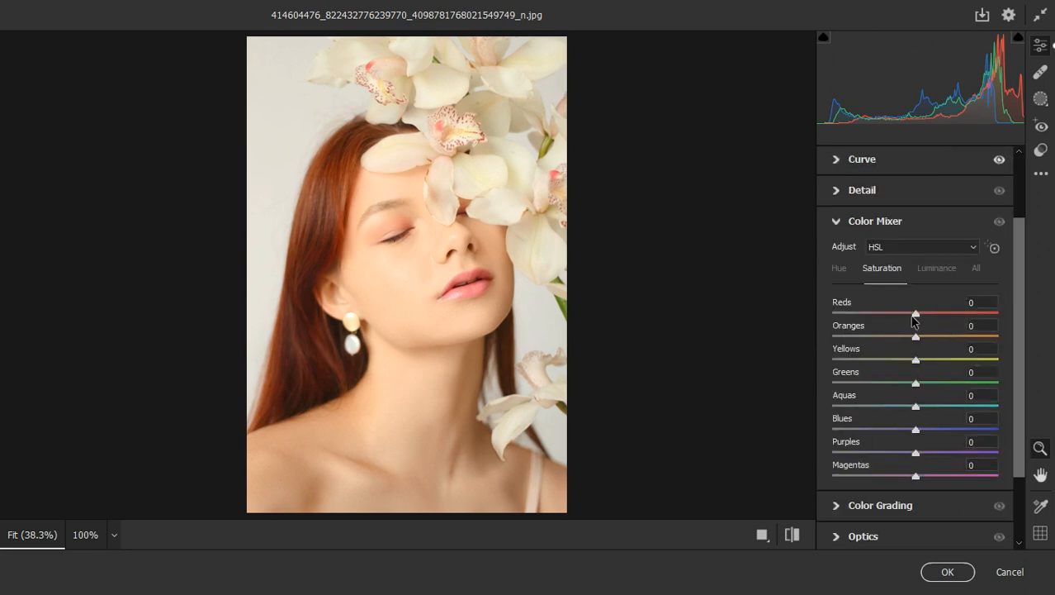
pyautogui.click(841, 271)
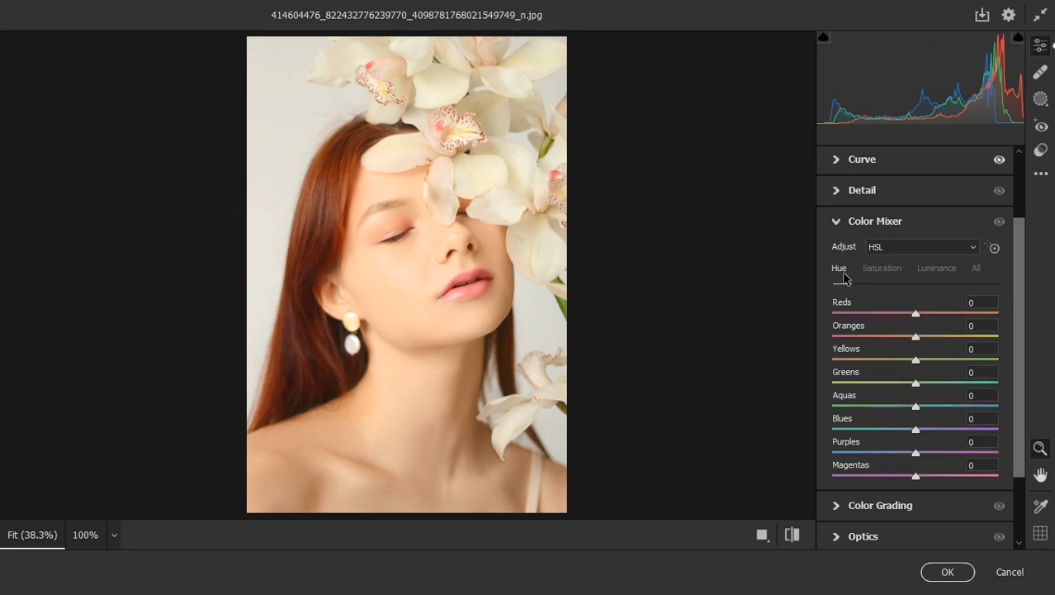
pyautogui.moveTo(917, 315); pyautogui.dragTo(906, 313)
pyautogui.moveTo(919, 364); pyautogui.dragTo(909, 364)
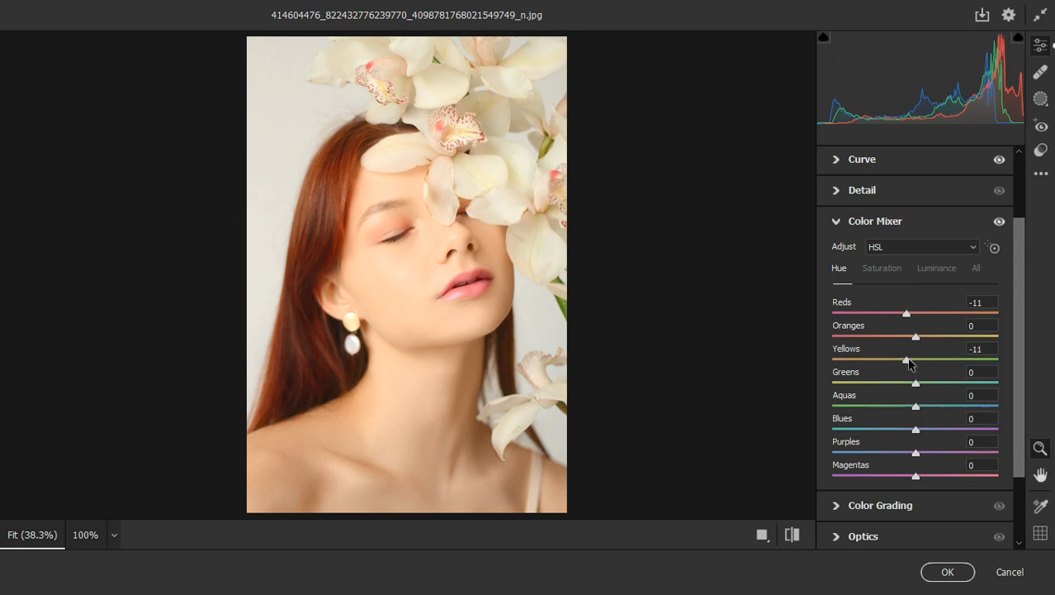
pyautogui.moveTo(921, 337)
pyautogui.mouseDown()
pyautogui.moveTo(940, 337)
pyautogui.moveTo(901, 344)
pyautogui.moveTo(921, 348)
pyautogui.mouseUp()
pyautogui.moveTo(921, 338); pyautogui.dragTo(924, 338)
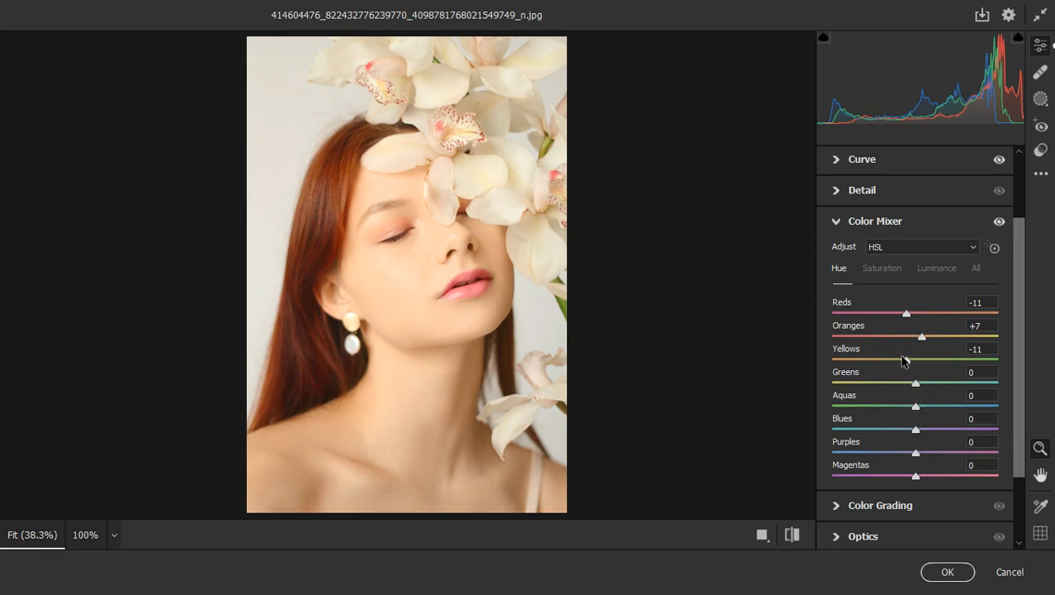
# - In the Color Mixer saturation settings, set Greens to +37, Yellows to +16 and Oranges to +6, and raise Reds slightly
pyautogui.click(883, 279)
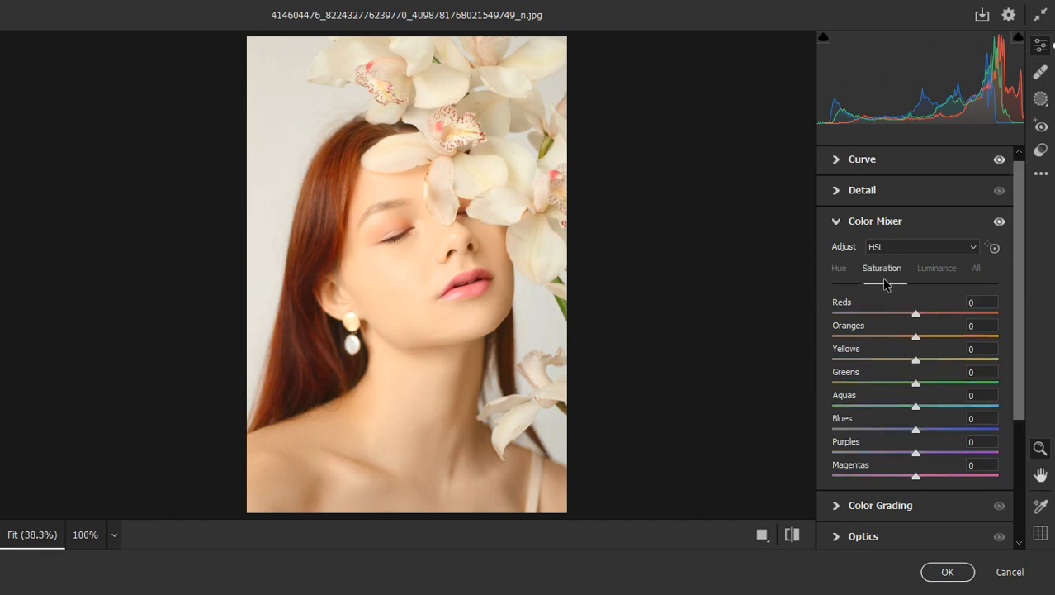
pyautogui.moveTo(934, 386); pyautogui.dragTo(939, 386)
pyautogui.moveTo(922, 364); pyautogui.dragTo(923, 339)
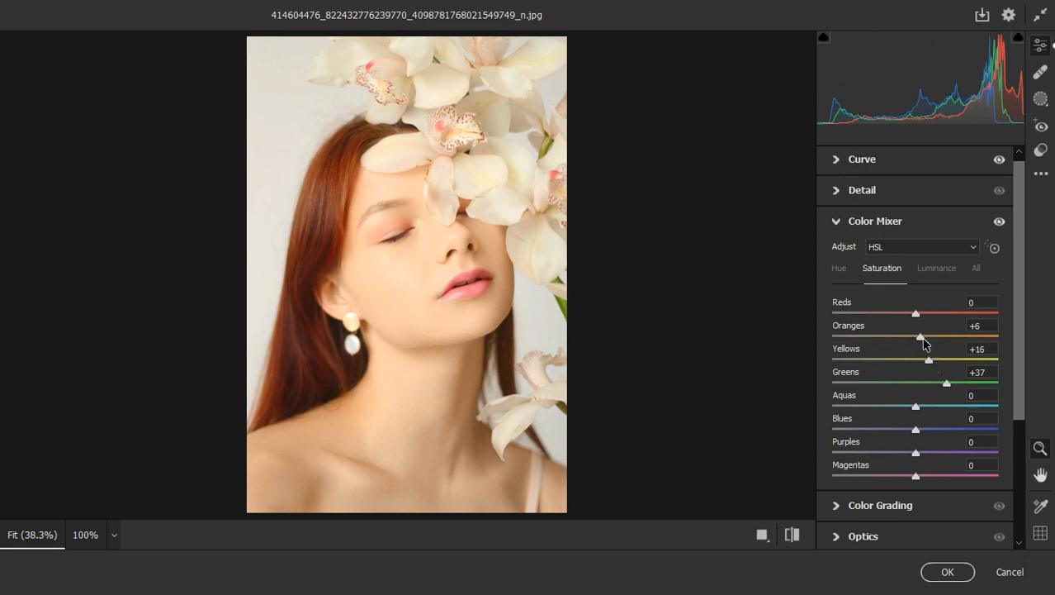
pyautogui.moveTo(916, 314); pyautogui.dragTo(922, 314)
pyautogui.click(838, 223)
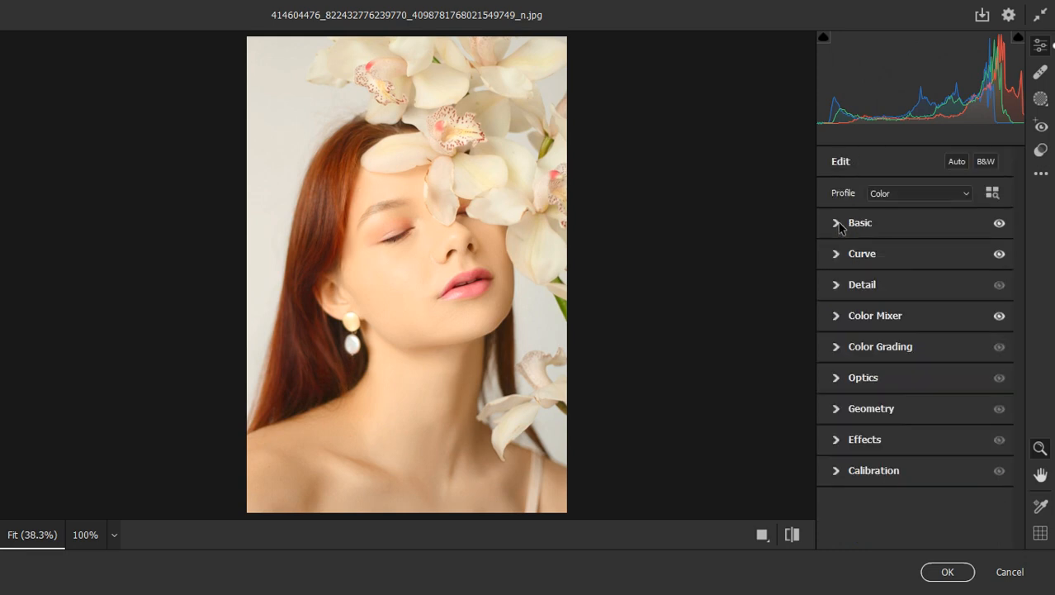
# - In Calibration, set the Red Primary hue to +6 and the Blue Primary hue to -10
pyautogui.click(838, 470)
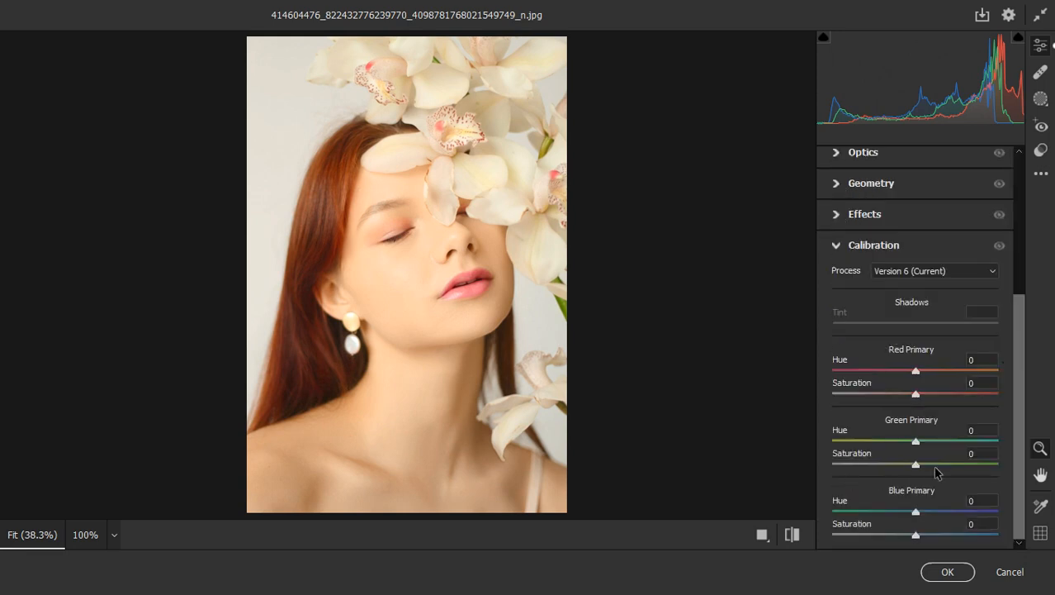
pyautogui.moveTo(918, 372); pyautogui.dragTo(925, 373)
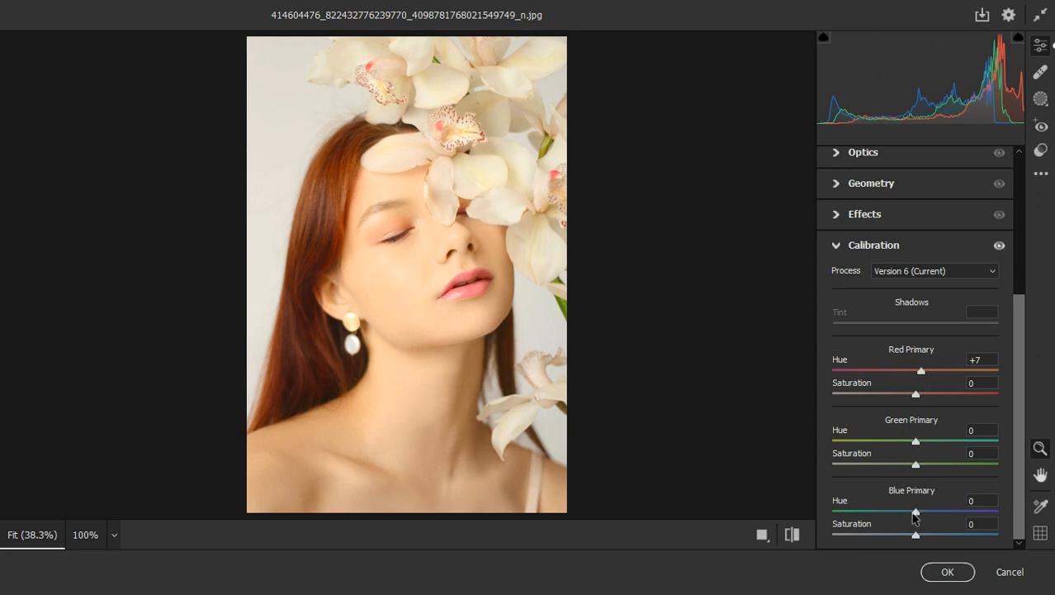
pyautogui.moveTo(915, 513); pyautogui.dragTo(908, 514)
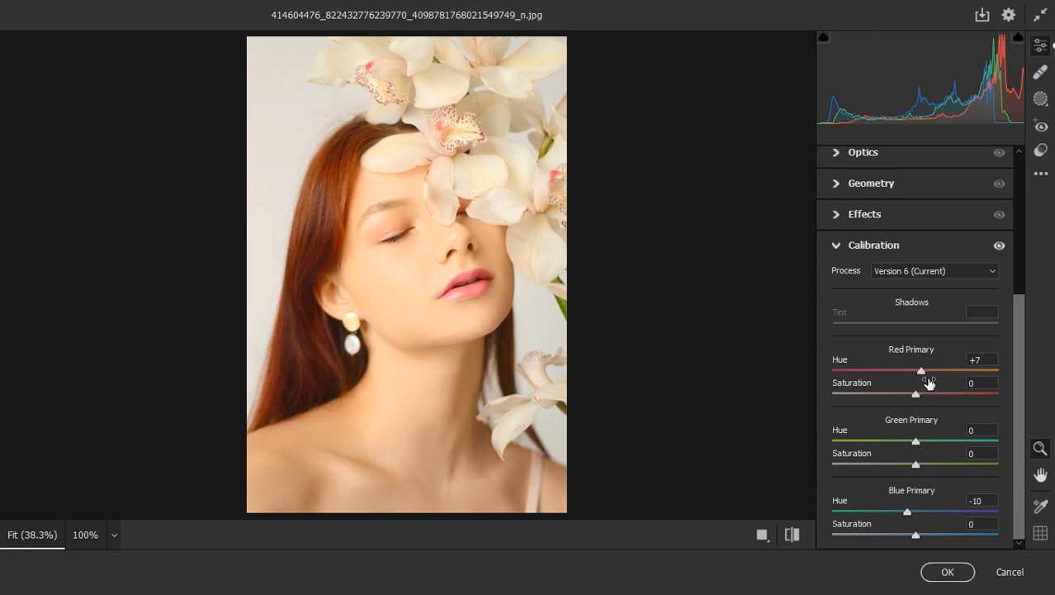
pyautogui.moveTo(919, 371); pyautogui.dragTo(920, 372)
# - Compare the portrait before and after the edits and with Calibration off, and apply the Camera Raw Filter to Layer 1
pyautogui.click(794, 536)
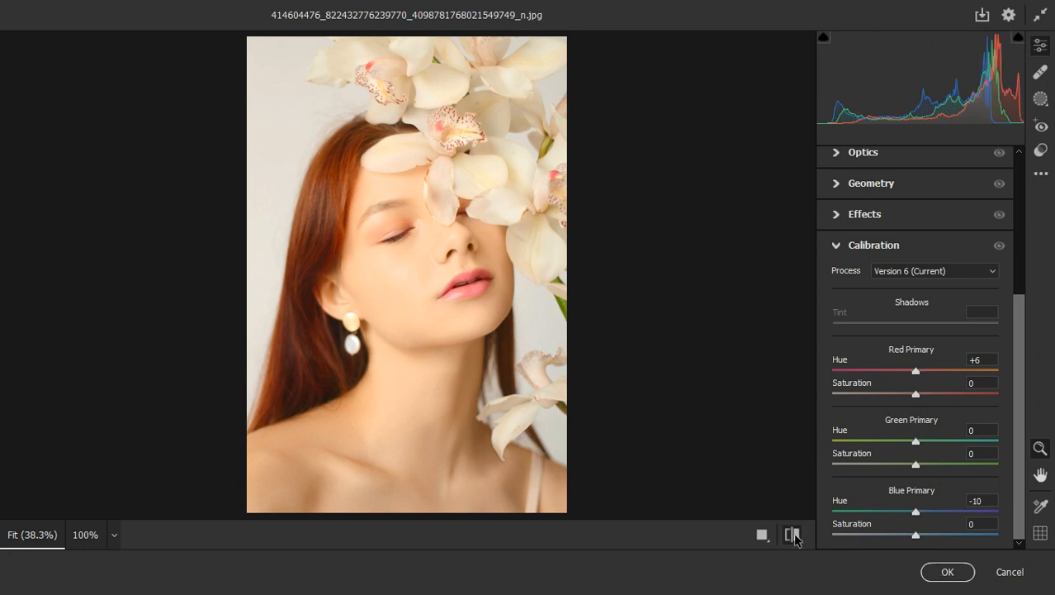
pyautogui.click(794, 535)
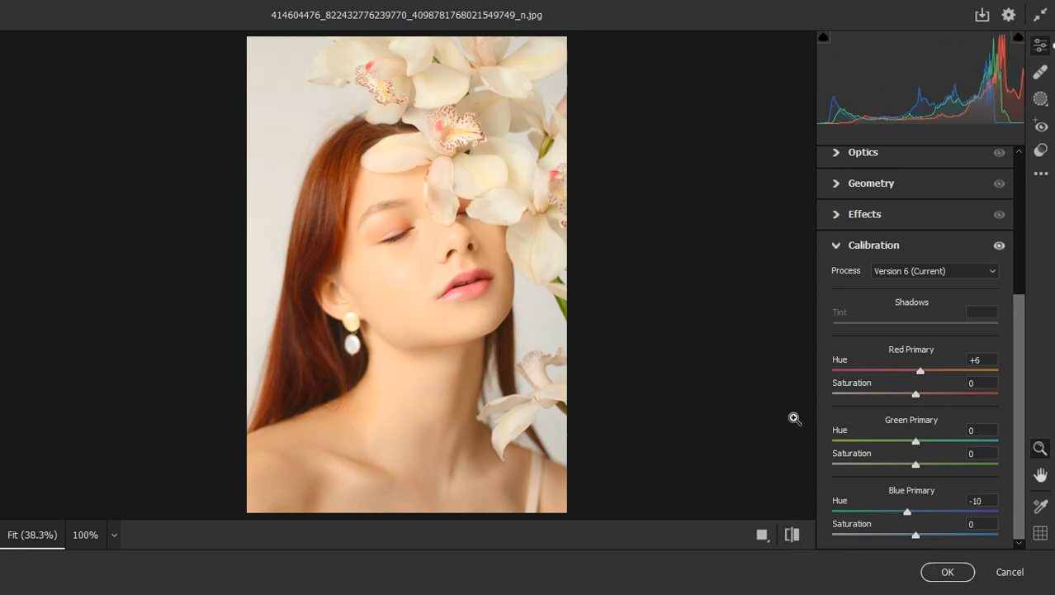
pyautogui.click(999, 246)
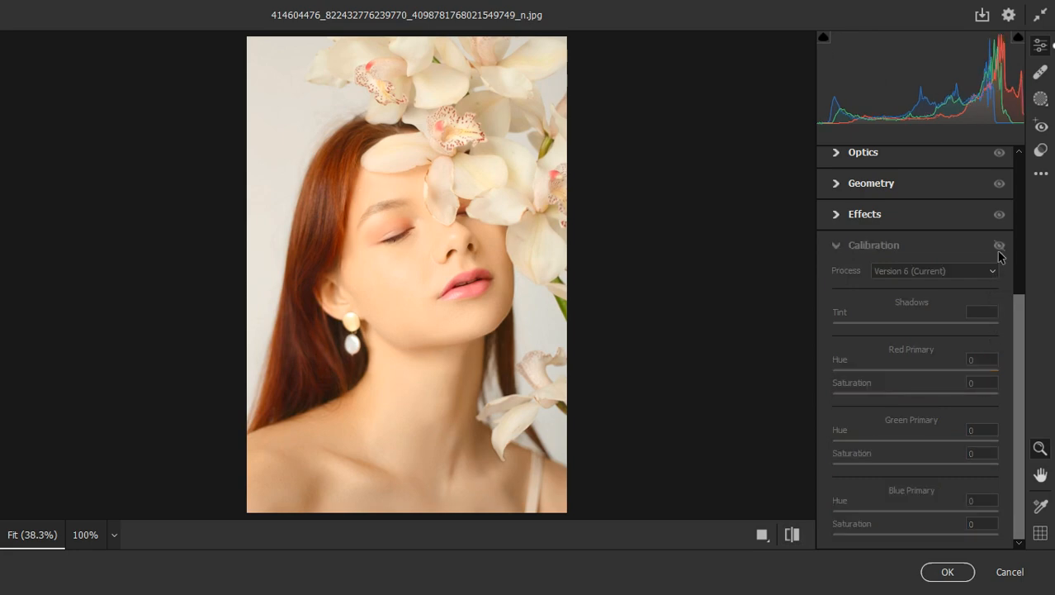
pyautogui.click(944, 571)
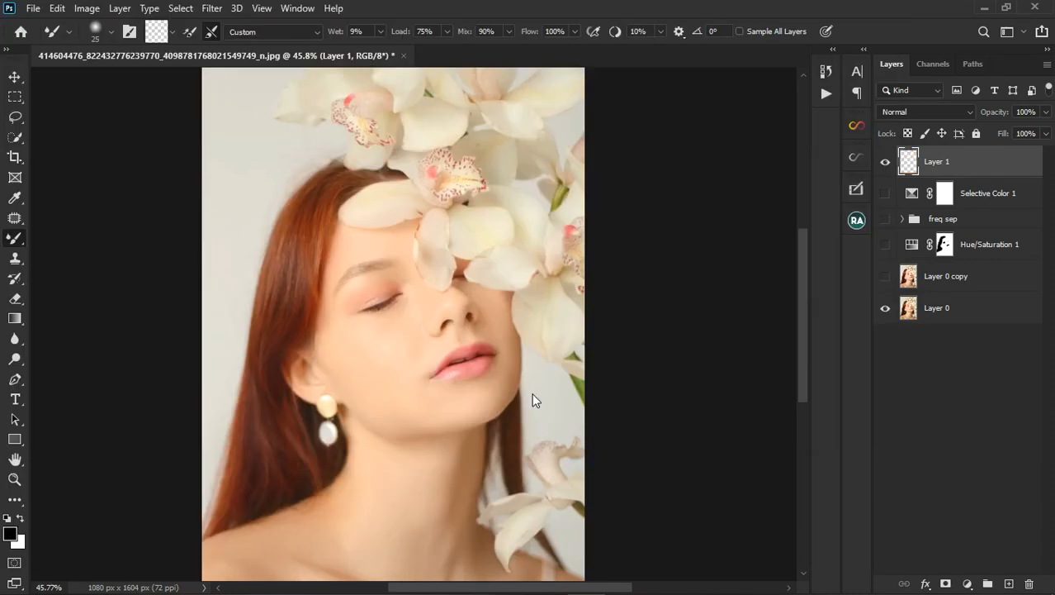
pyautogui.scroll(-3, 533, 396)
pyautogui.scroll(3, 352, 431)
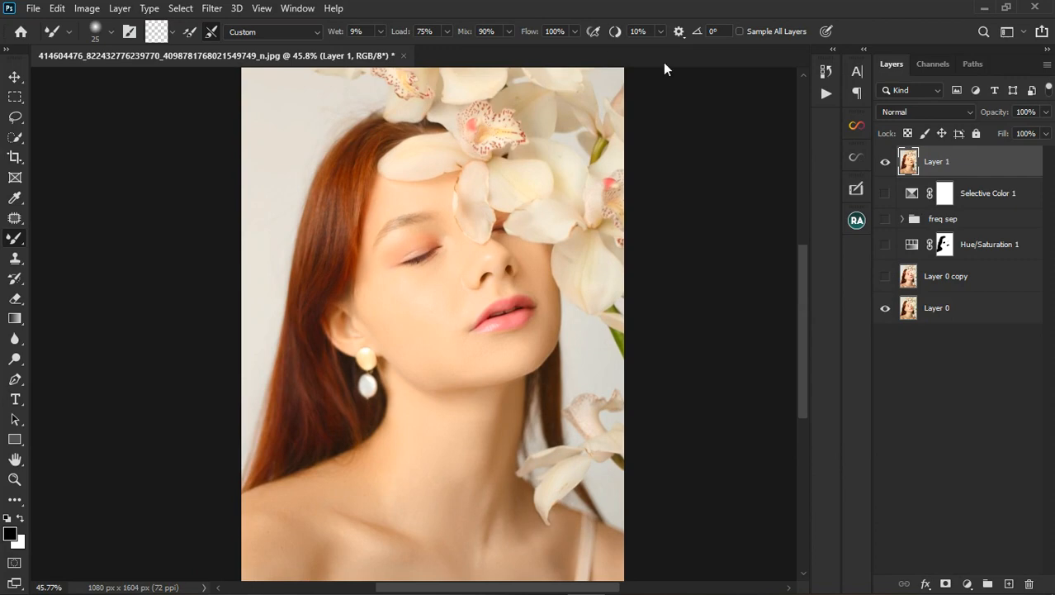
# - Run the Lip-Eye-Eyebrow Enhancer action from the MEET Retouch Skin Retouch Action Pack
pyautogui.click(826, 94)
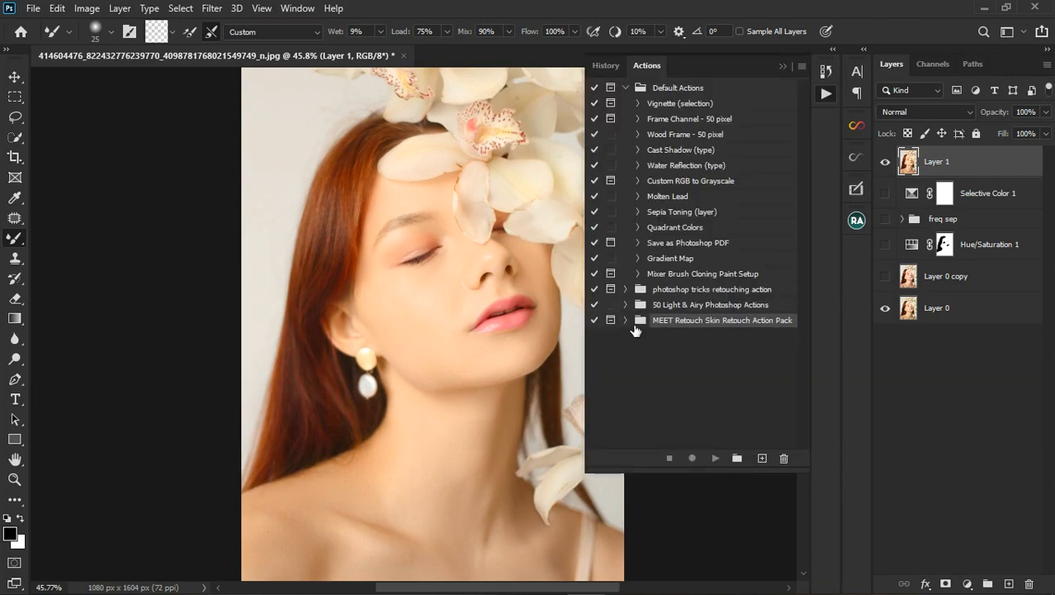
pyautogui.click(628, 322)
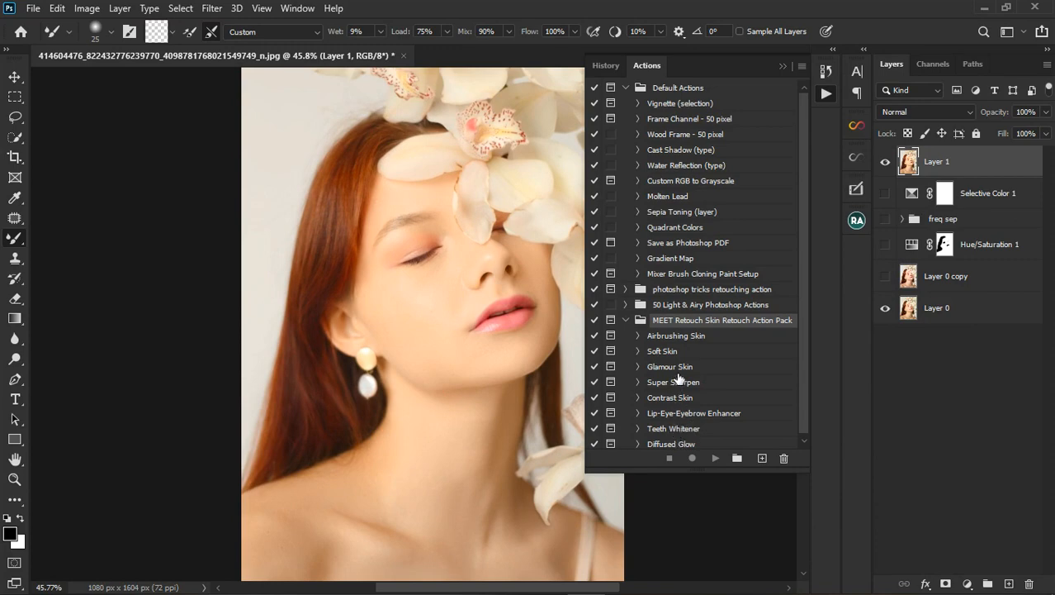
pyautogui.click(678, 416)
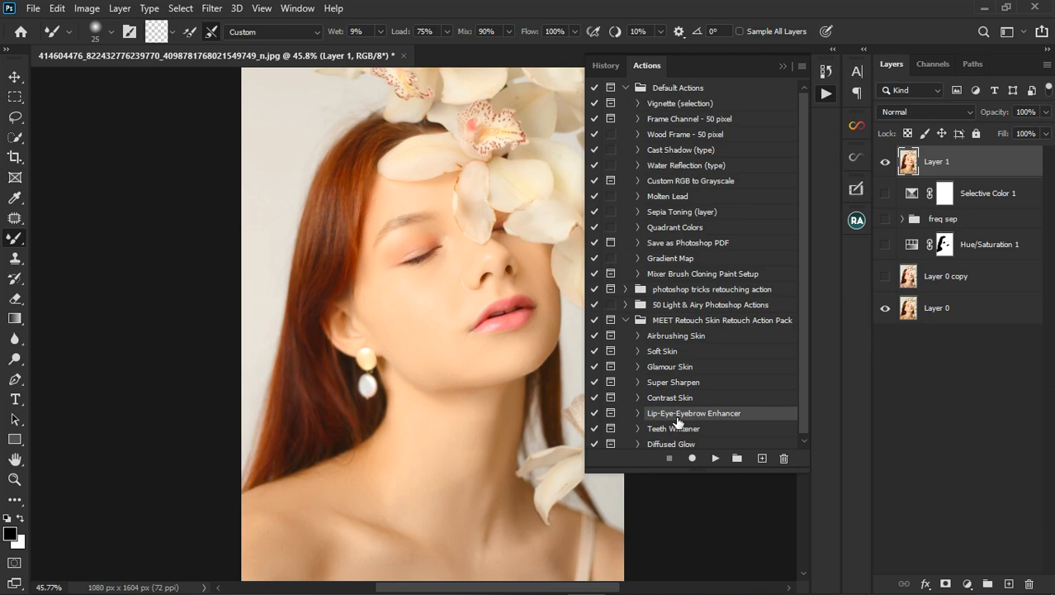
pyautogui.click(715, 458)
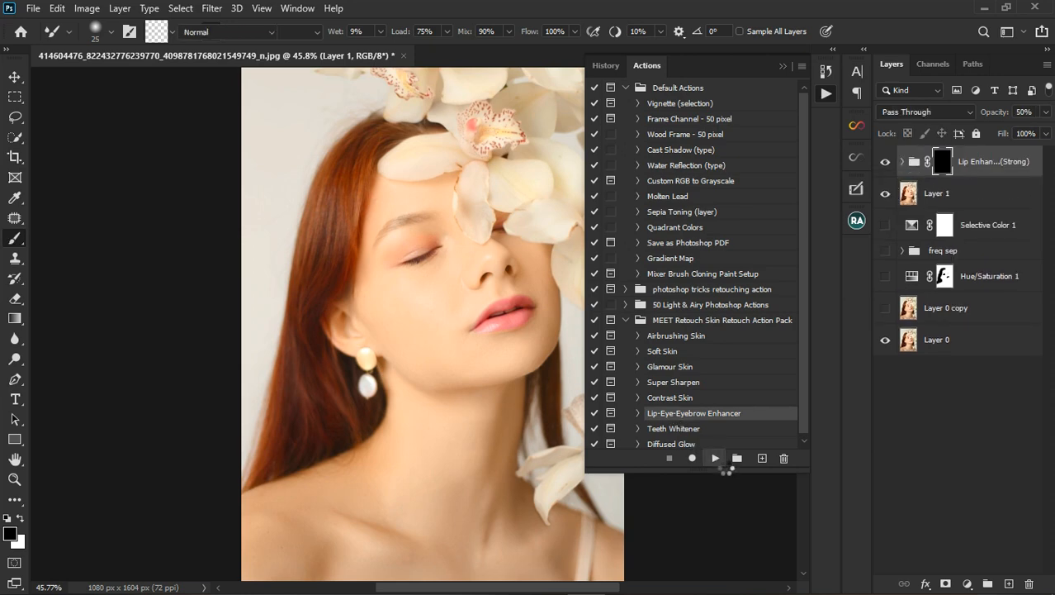
pyautogui.click(529, 250)
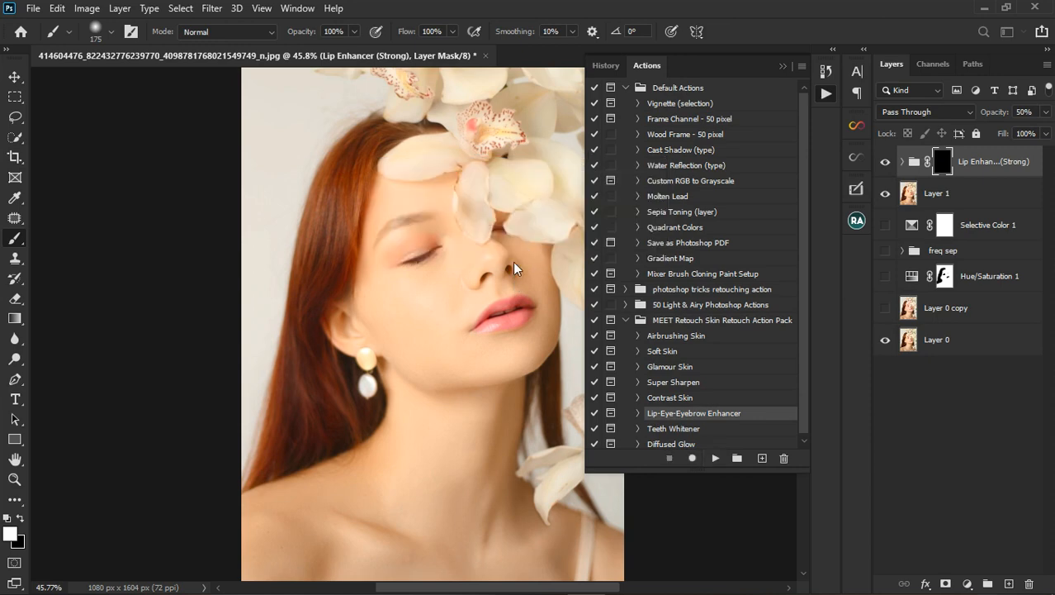
pyautogui.click(782, 65)
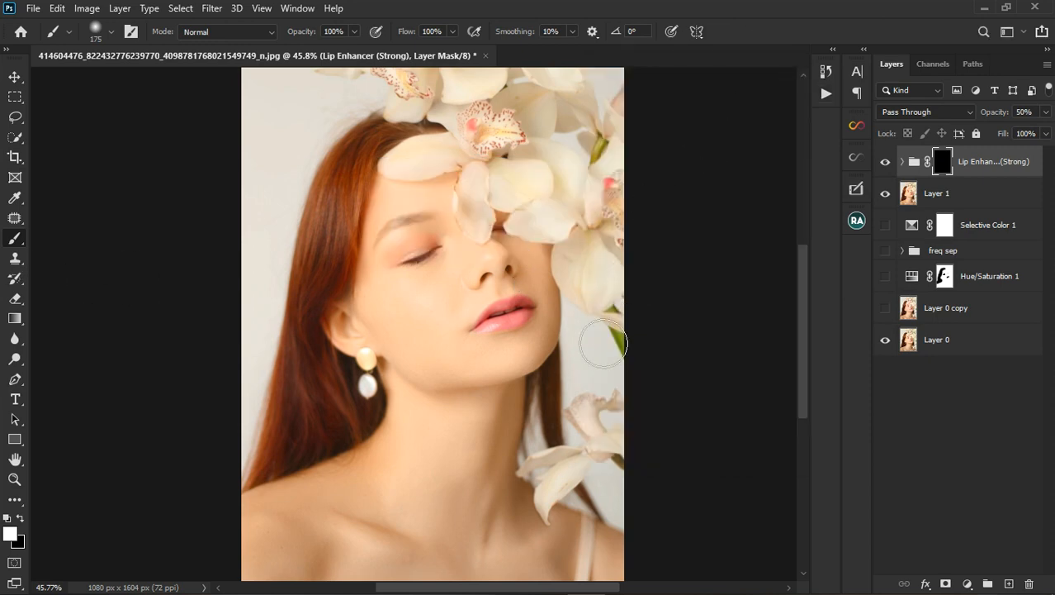
# - Reduce the brush size to 50 and paint white over the lips on the Lip Enhancer (Strong) group mask
pyautogui.scroll(5, 537, 338)
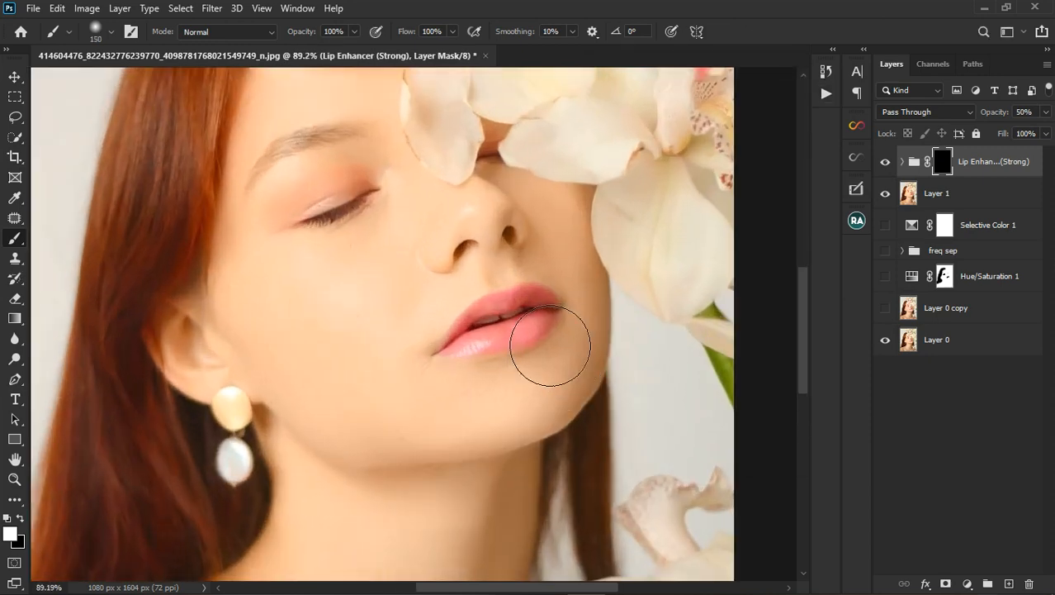
pyautogui.press('[')
pyautogui.press('[')
pyautogui.press('[')
pyautogui.press('[')
pyautogui.press('[')
pyautogui.press('[')
pyautogui.press('[')
pyautogui.press('[')
pyautogui.moveTo(499, 354)
pyautogui.mouseDown()
pyautogui.moveTo(550, 335)
pyautogui.moveTo(561, 316)
pyautogui.moveTo(532, 316)
pyautogui.moveTo(475, 350)
pyautogui.mouseUp()
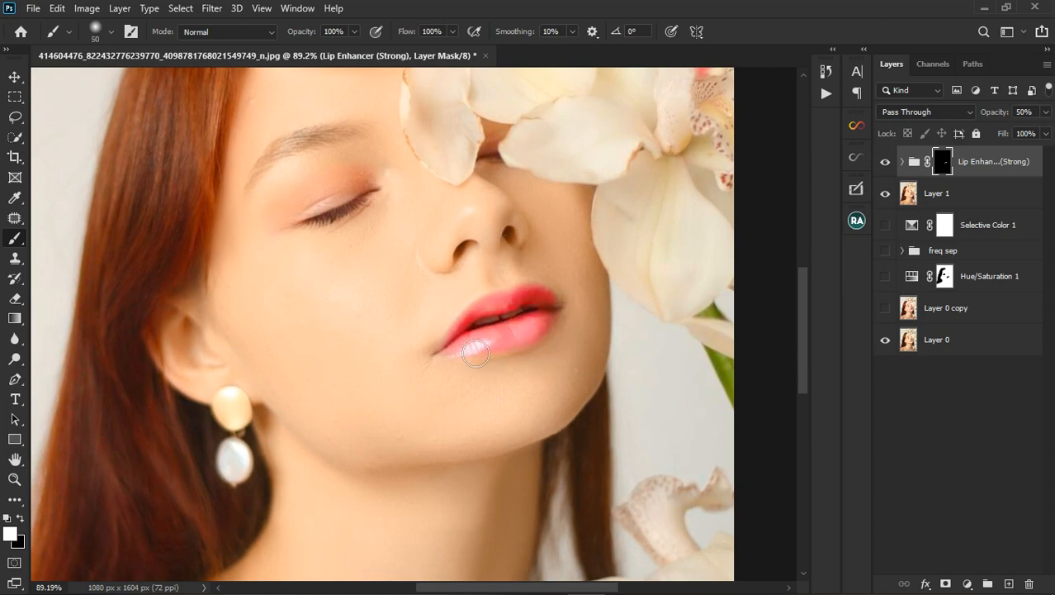
# - Paint white on the Lip Enhancer (Strong) mask over the eyelids of both eyes
pyautogui.scroll(-1, 489, 367)
pyautogui.scroll(-3, 489, 367)
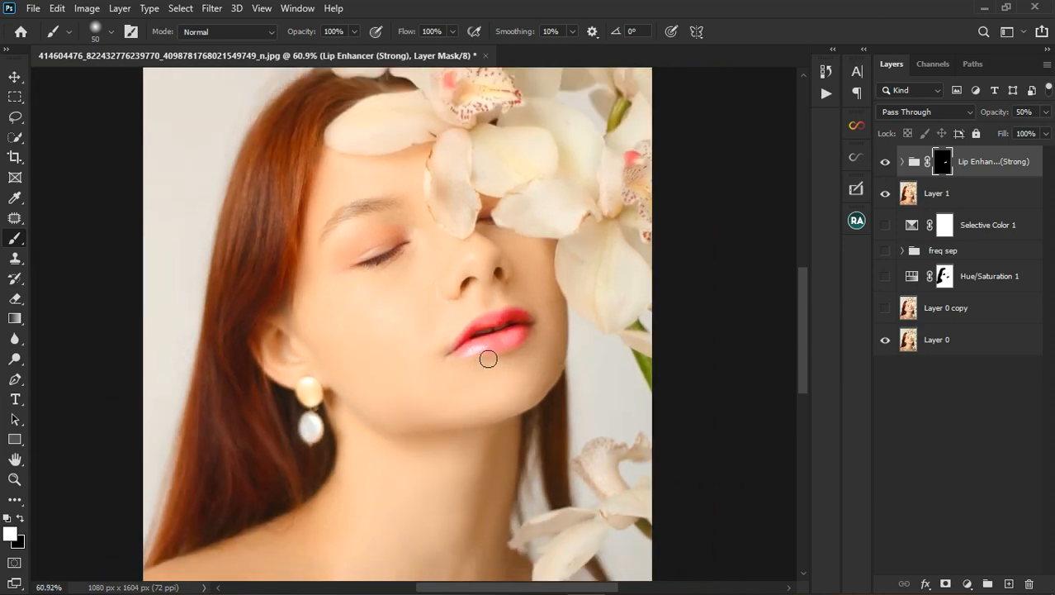
pyautogui.moveTo(357, 270)
pyautogui.mouseDown()
pyautogui.moveTo(413, 243)
pyautogui.moveTo(357, 264)
pyautogui.mouseUp()
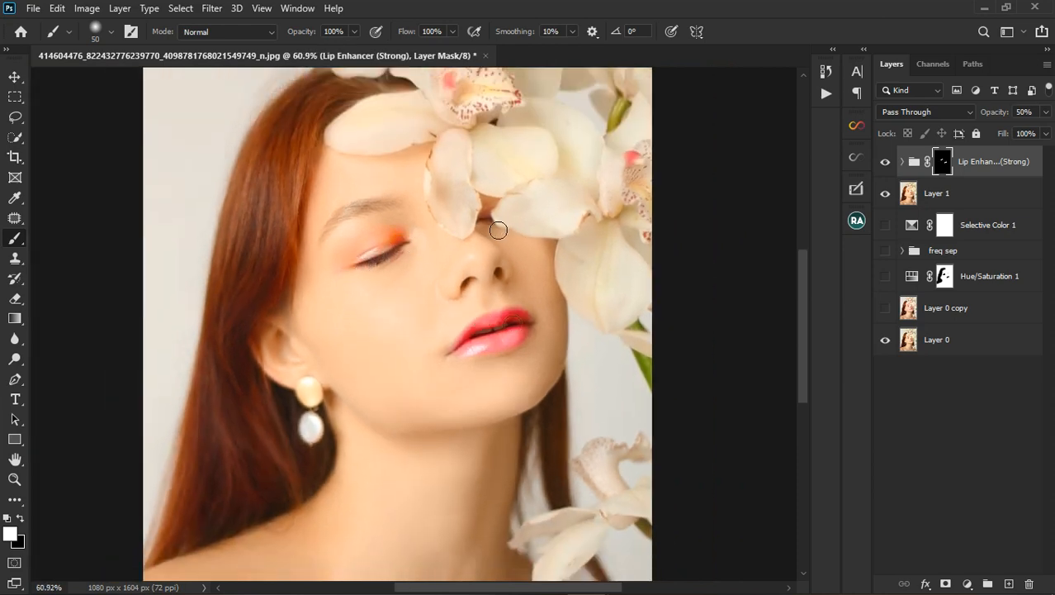
pyautogui.moveTo(497, 231)
pyautogui.mouseDown()
pyautogui.moveTo(487, 223)
pyautogui.moveTo(495, 213)
pyautogui.mouseUp()
# - Paint black on the mask to tone down the effect at the eyelid's inner corner and around the lip edges
pyautogui.press('x')
pyautogui.moveTo(400, 237)
pyautogui.mouseDown()
pyautogui.moveTo(412, 238)
pyautogui.moveTo(402, 246)
pyautogui.mouseUp()
pyautogui.moveTo(495, 328)
pyautogui.mouseDown()
pyautogui.moveTo(460, 346)
pyautogui.moveTo(522, 327)
pyautogui.moveTo(521, 318)
pyautogui.moveTo(545, 326)
pyautogui.mouseUp()
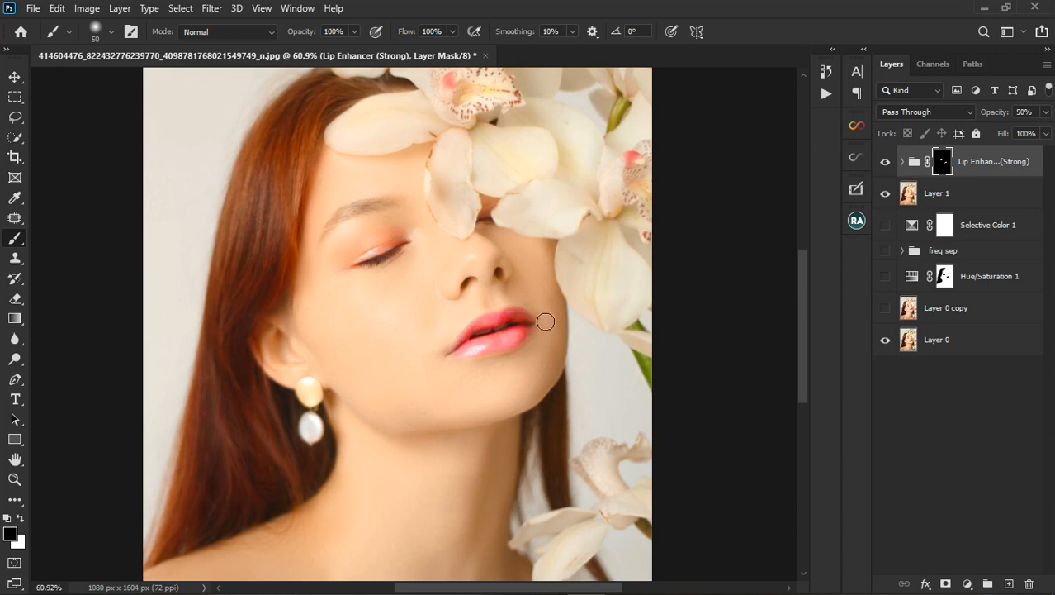
# - Switch back to white and paint more of the enhancer effect along the lash line and outer corner of the uncovered eye
pyautogui.scroll(-3, 396, 353)
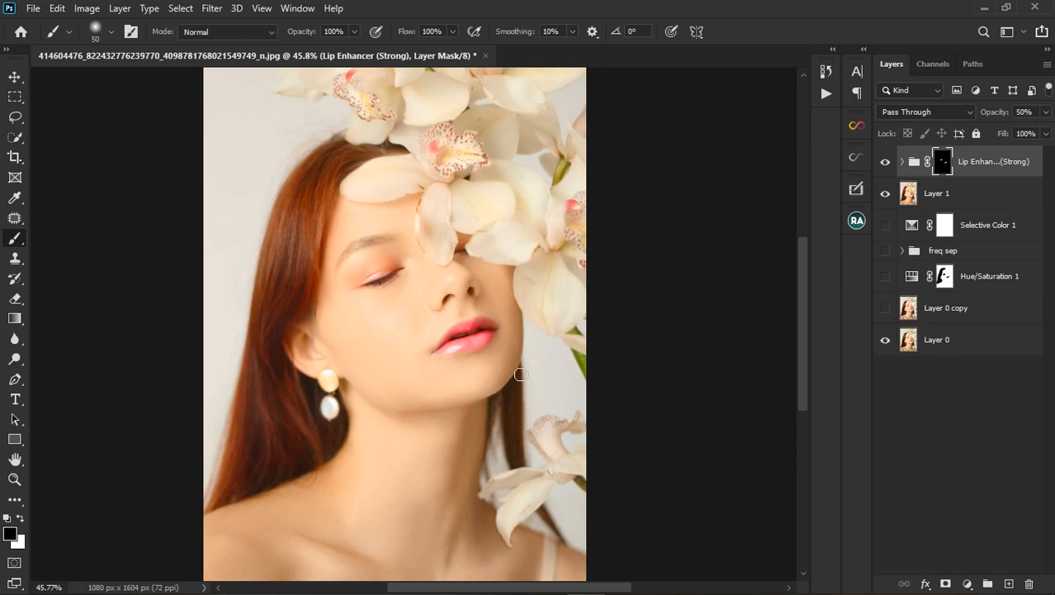
pyautogui.scroll(3, 421, 299)
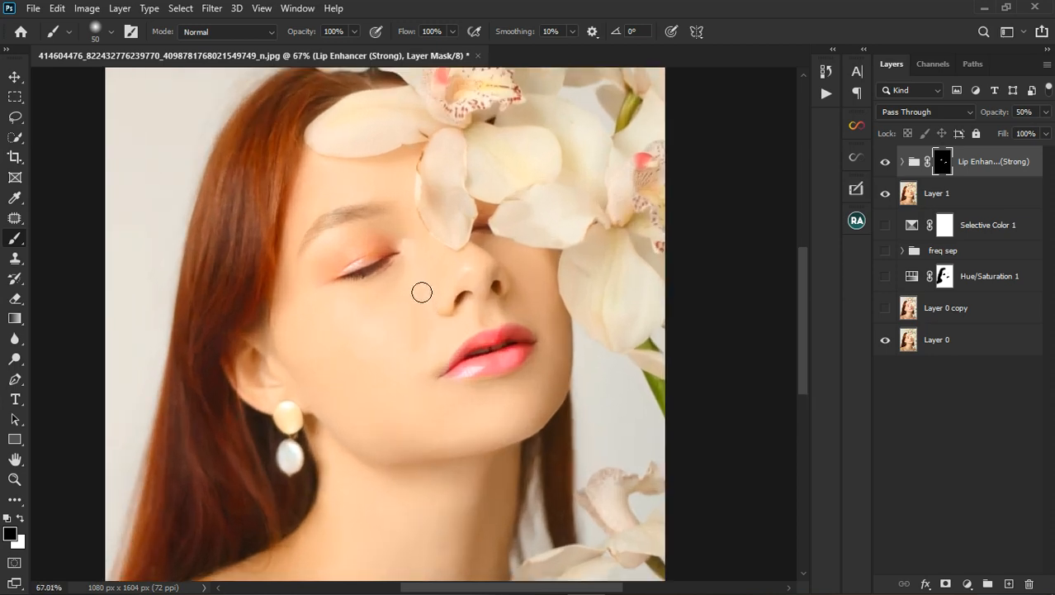
pyautogui.press('x')
pyautogui.moveTo(352, 266); pyautogui.dragTo(337, 285)
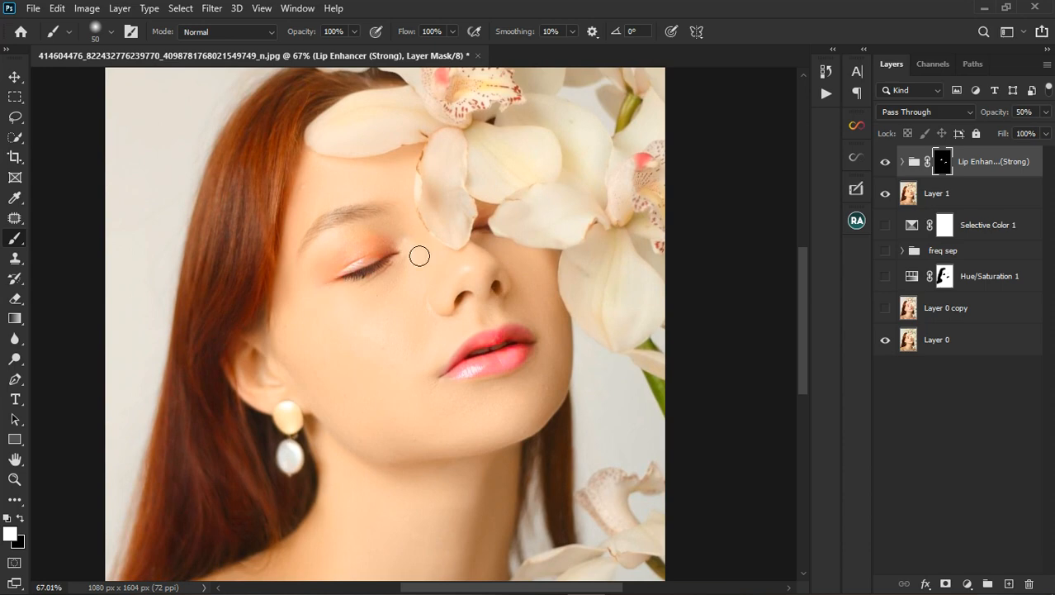
# - Set the Lip Enhancer (Strong) group's opacity to 32% and merge it with Layer 1
pyautogui.scroll(-3, 485, 299)
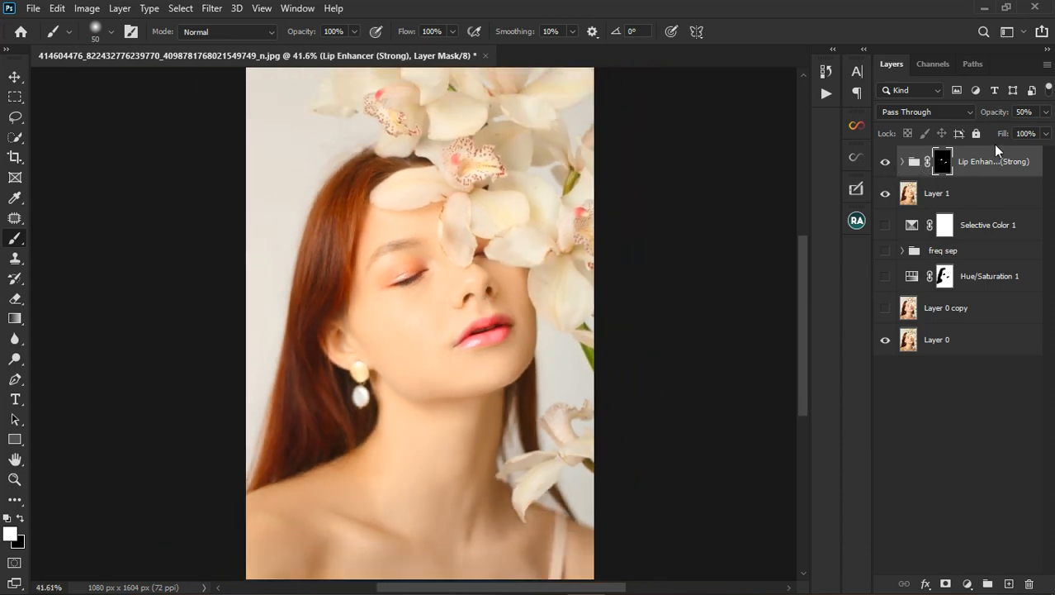
pyautogui.click(1045, 112)
pyautogui.click(984, 201)
pyautogui.click(984, 200)
pyautogui.rightClick(983, 198)
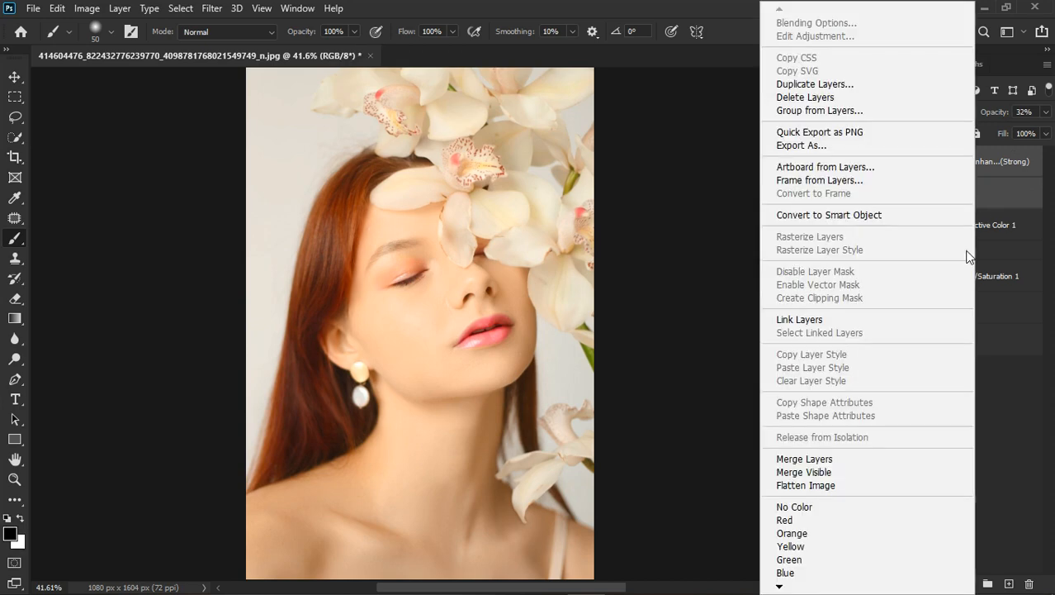
pyautogui.click(807, 456)
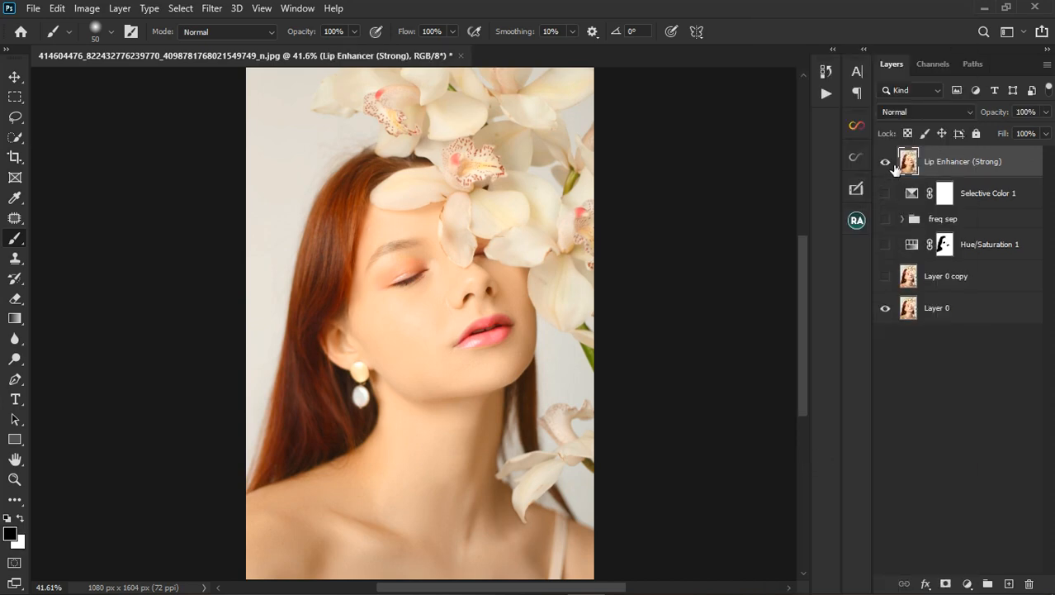
# - Toggle the merged Lip Enhancer (Strong) layer's visibility to compare the retouched portrait with the original
pyautogui.click(892, 165)
pyautogui.click(893, 165)
pyautogui.click(886, 163)
pyautogui.scroll(-2, 512, 229)
pyautogui.scroll(3, 267, 330)
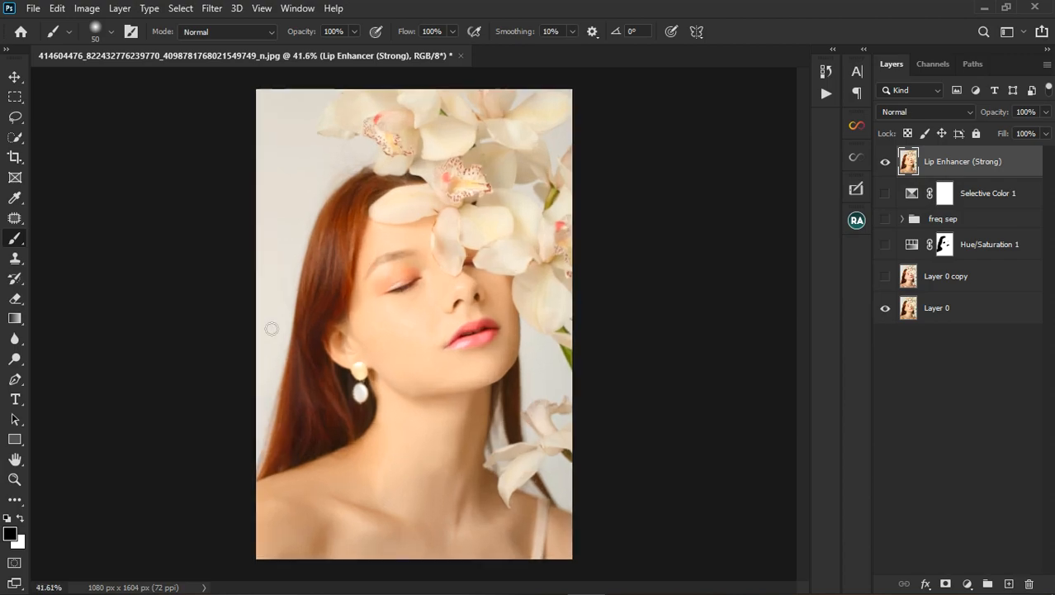